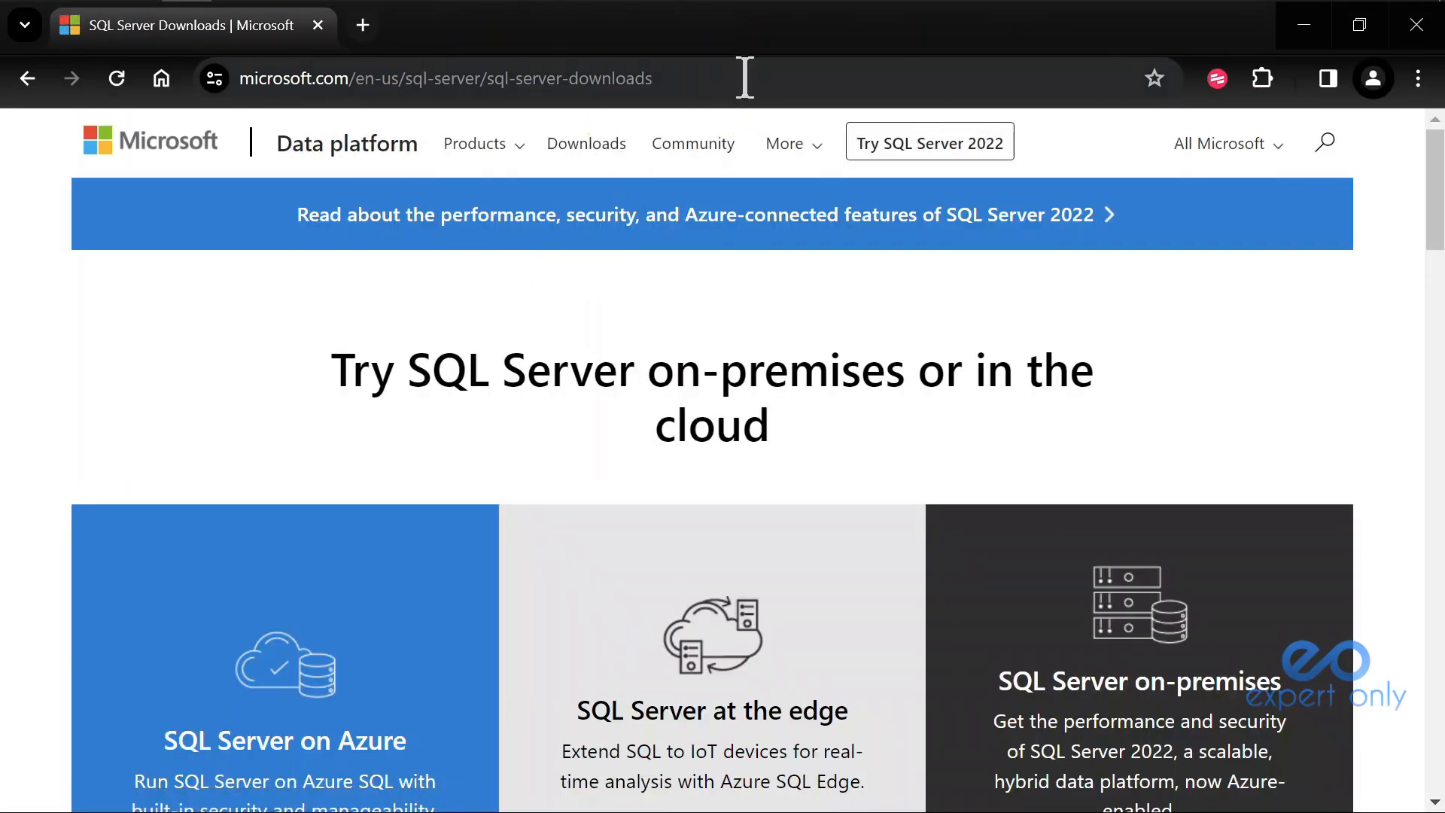
# - Go to google.com in the current browser tab
pyautogui.click(747, 78)
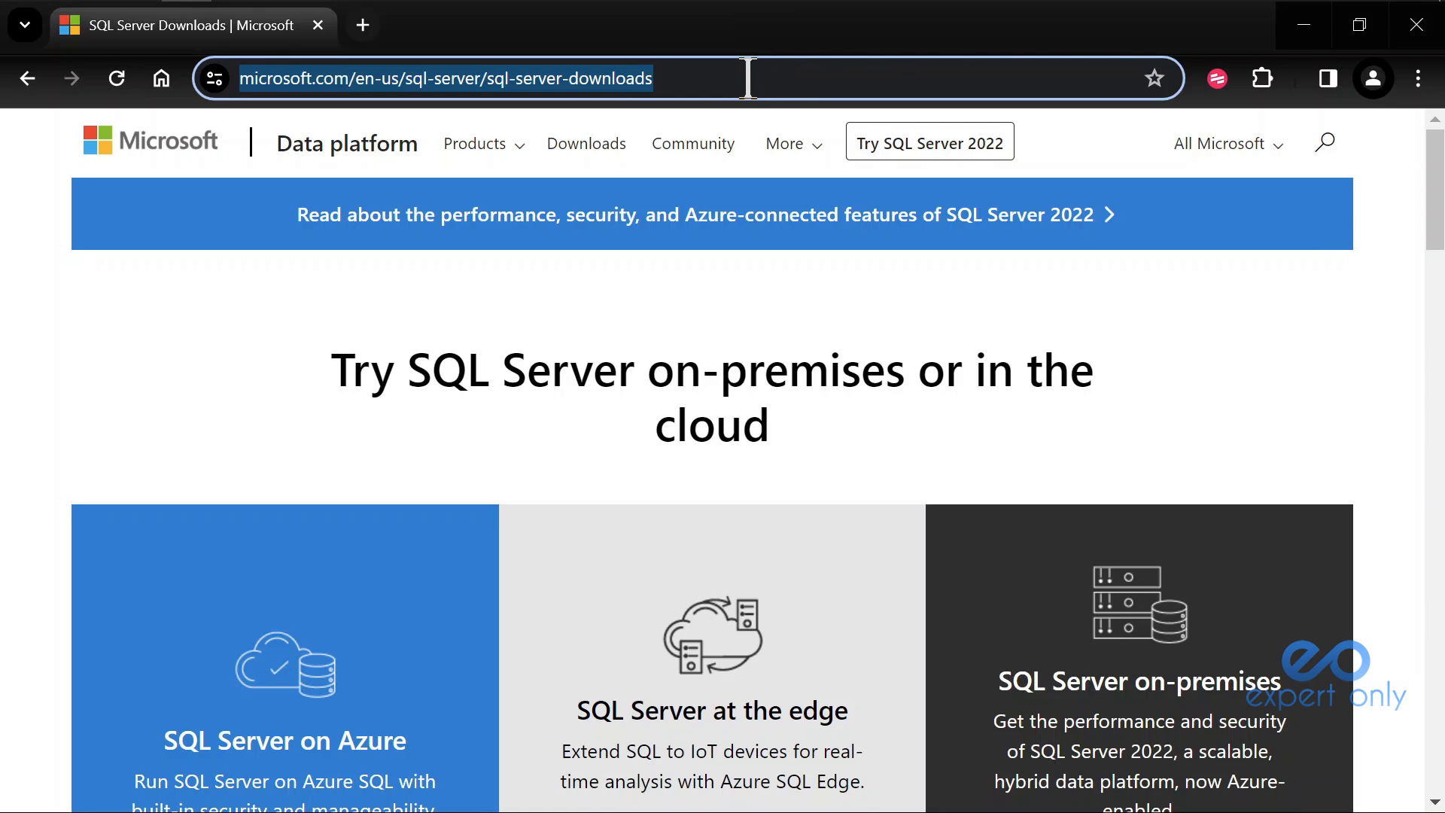
pyautogui.write('google.com')
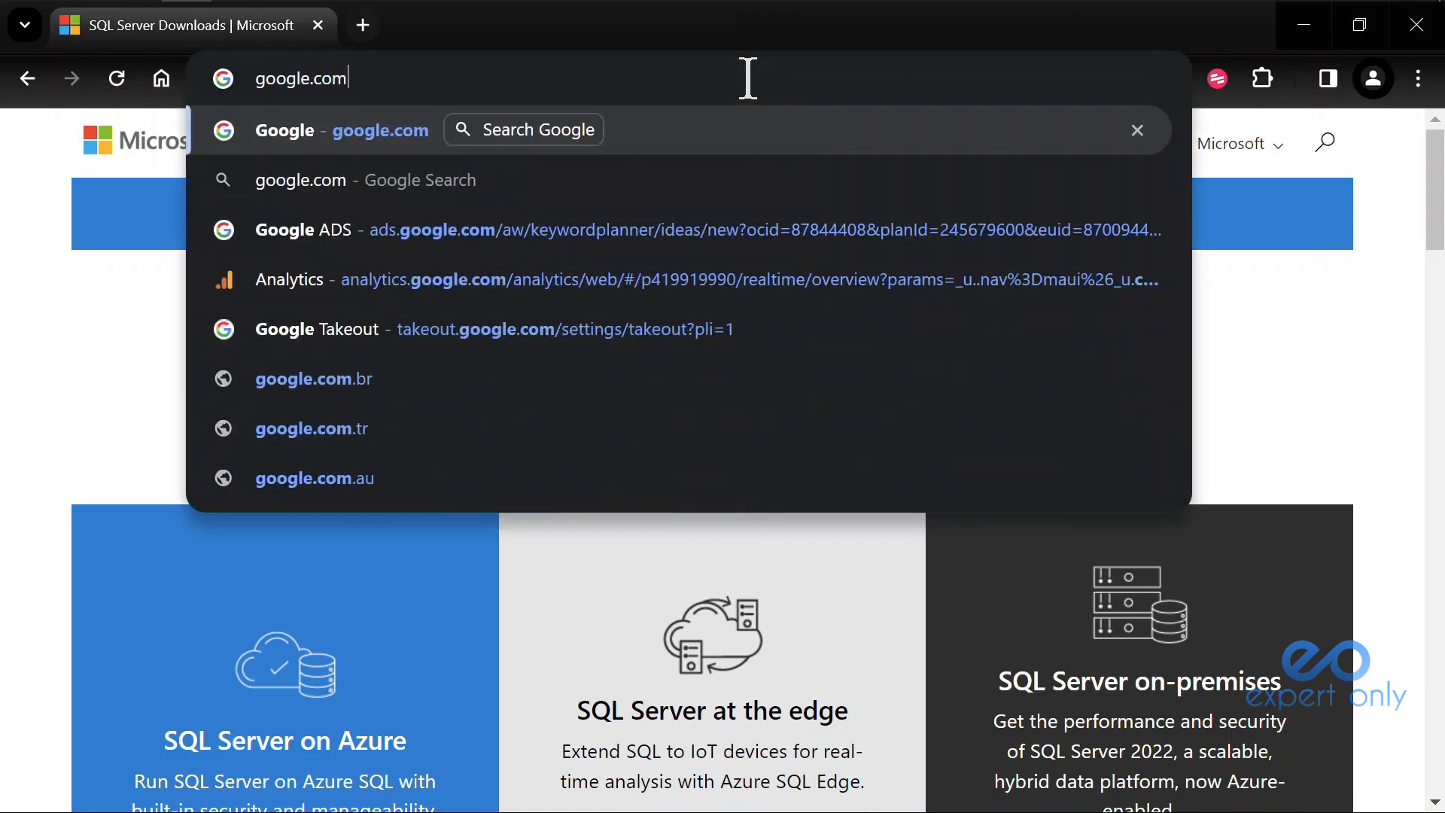
pyautogui.press('Return')
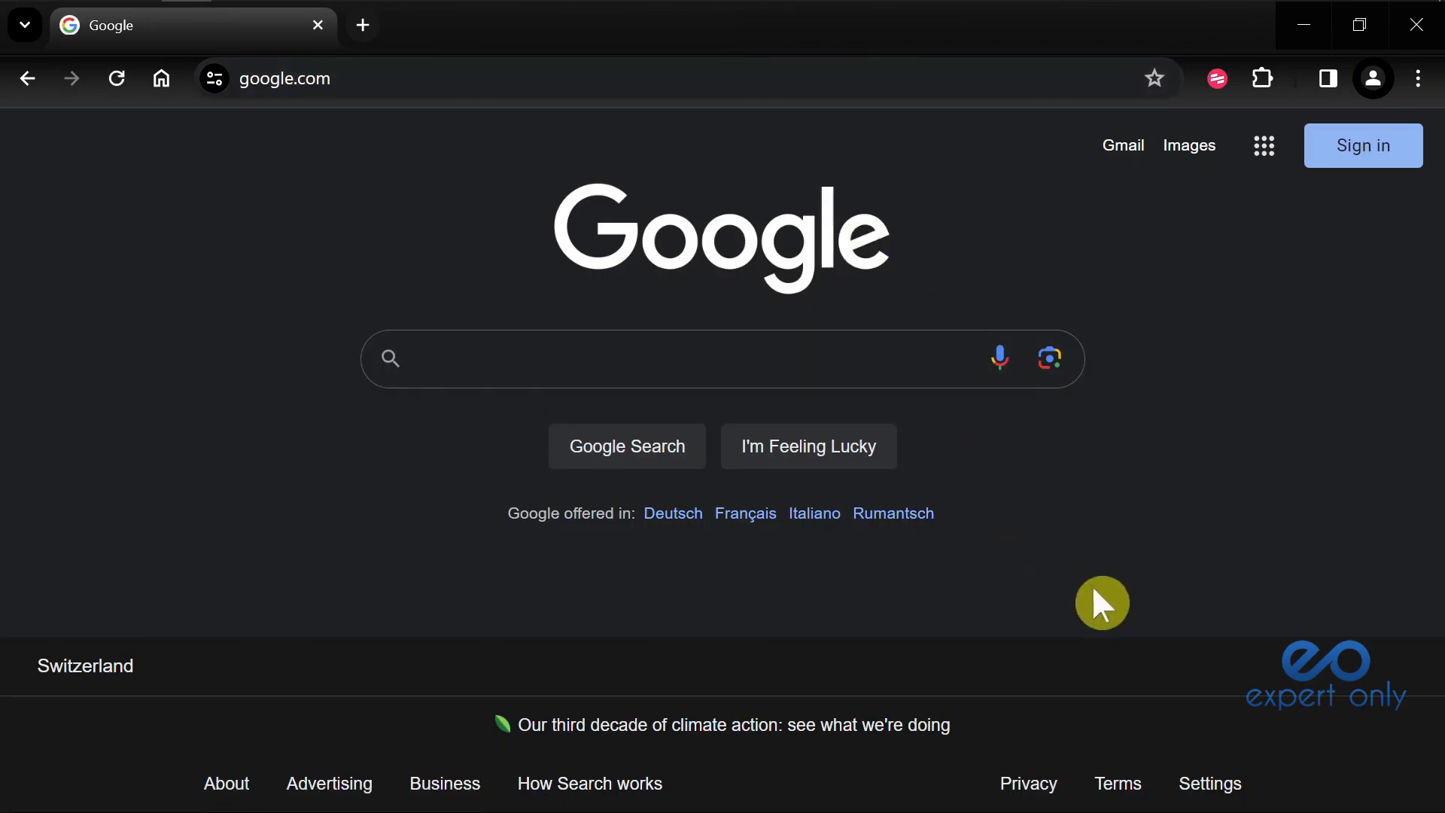
# - Search Google for "sql server installation" and open Microsoft's SQL Server Downloads page from the results
pyautogui.click(686, 355)
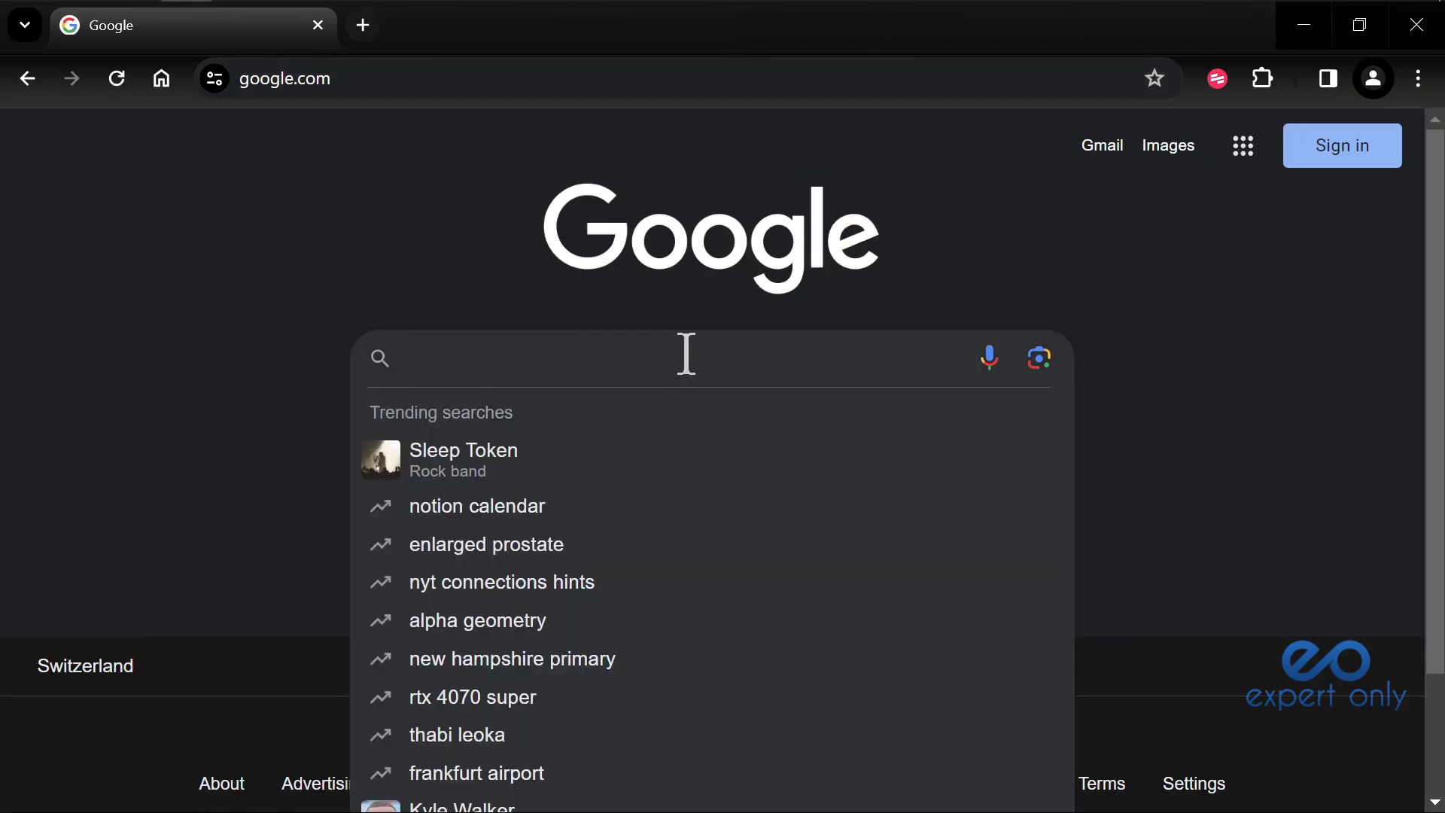
pyautogui.write('sql serve')
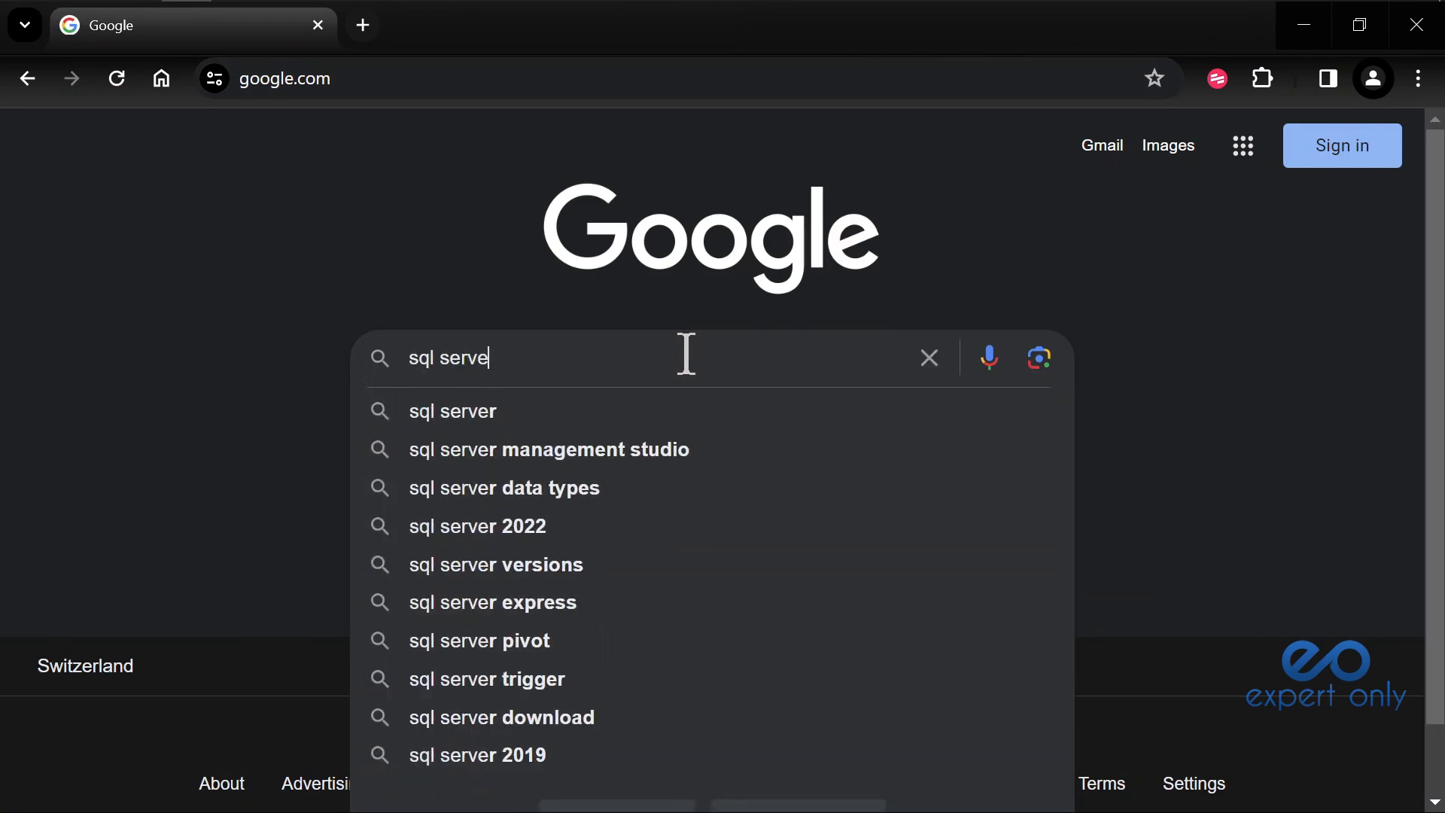
pyautogui.write('r inst')
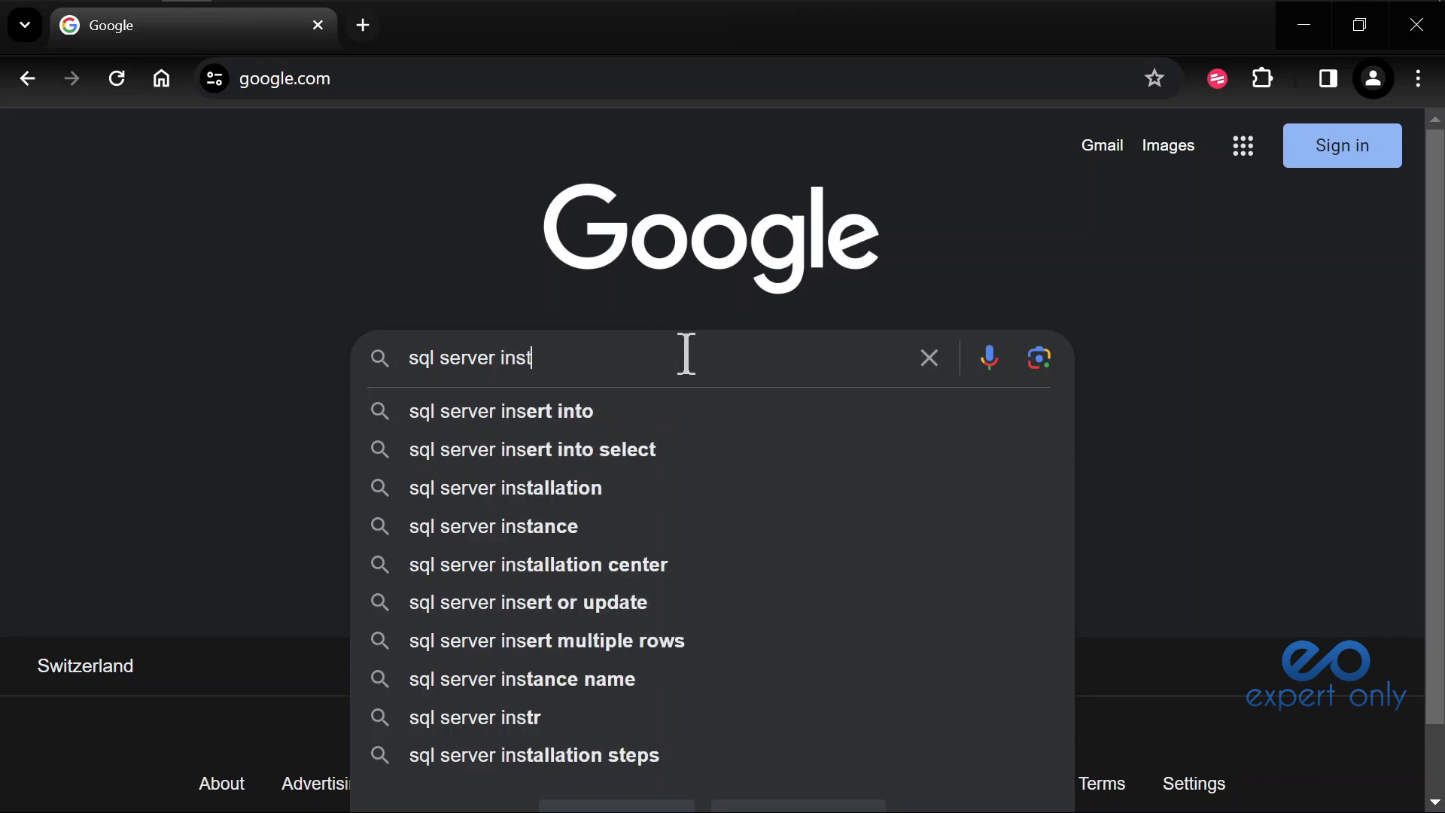
pyautogui.write('allation')
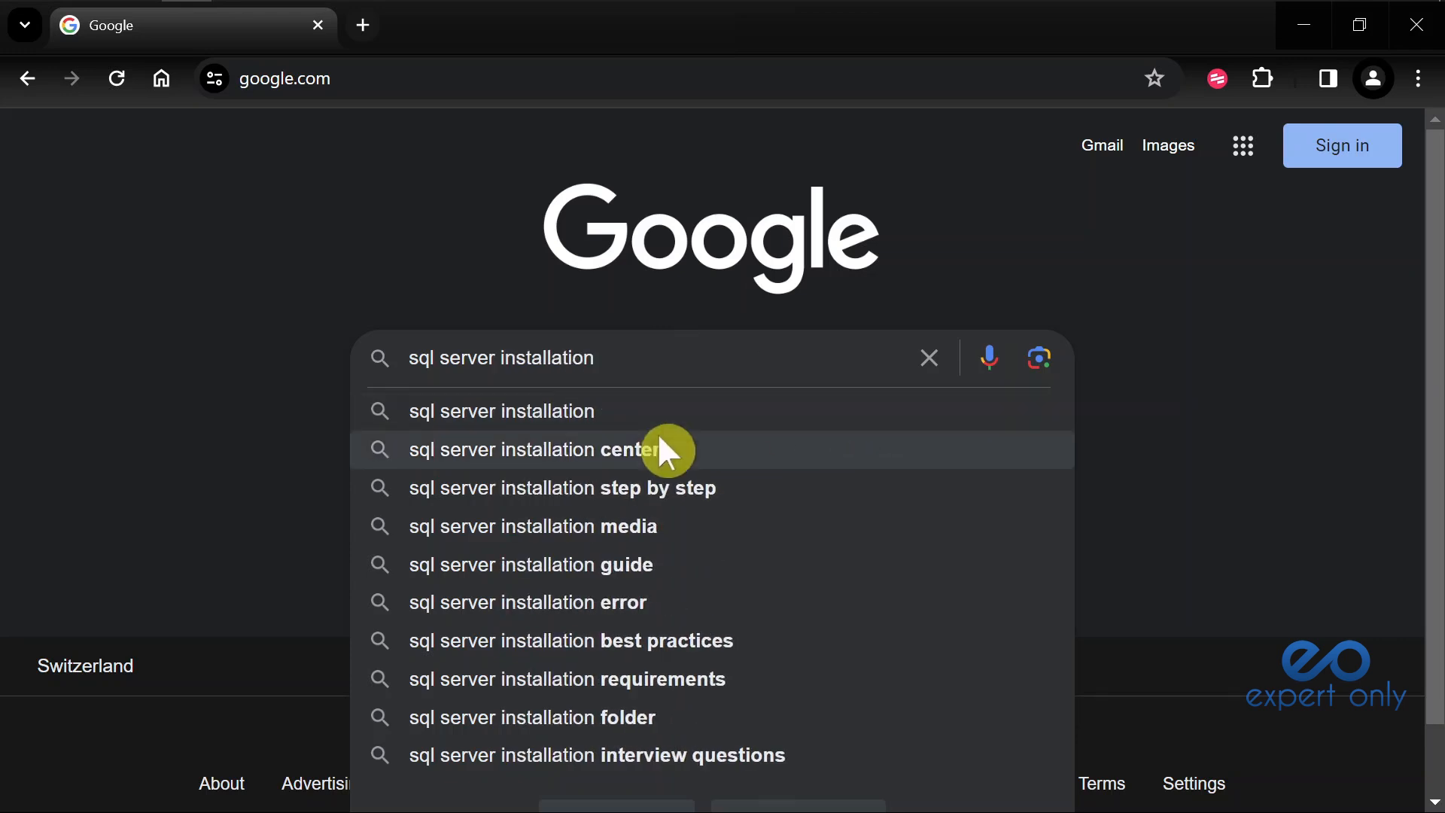
pyautogui.click(599, 409)
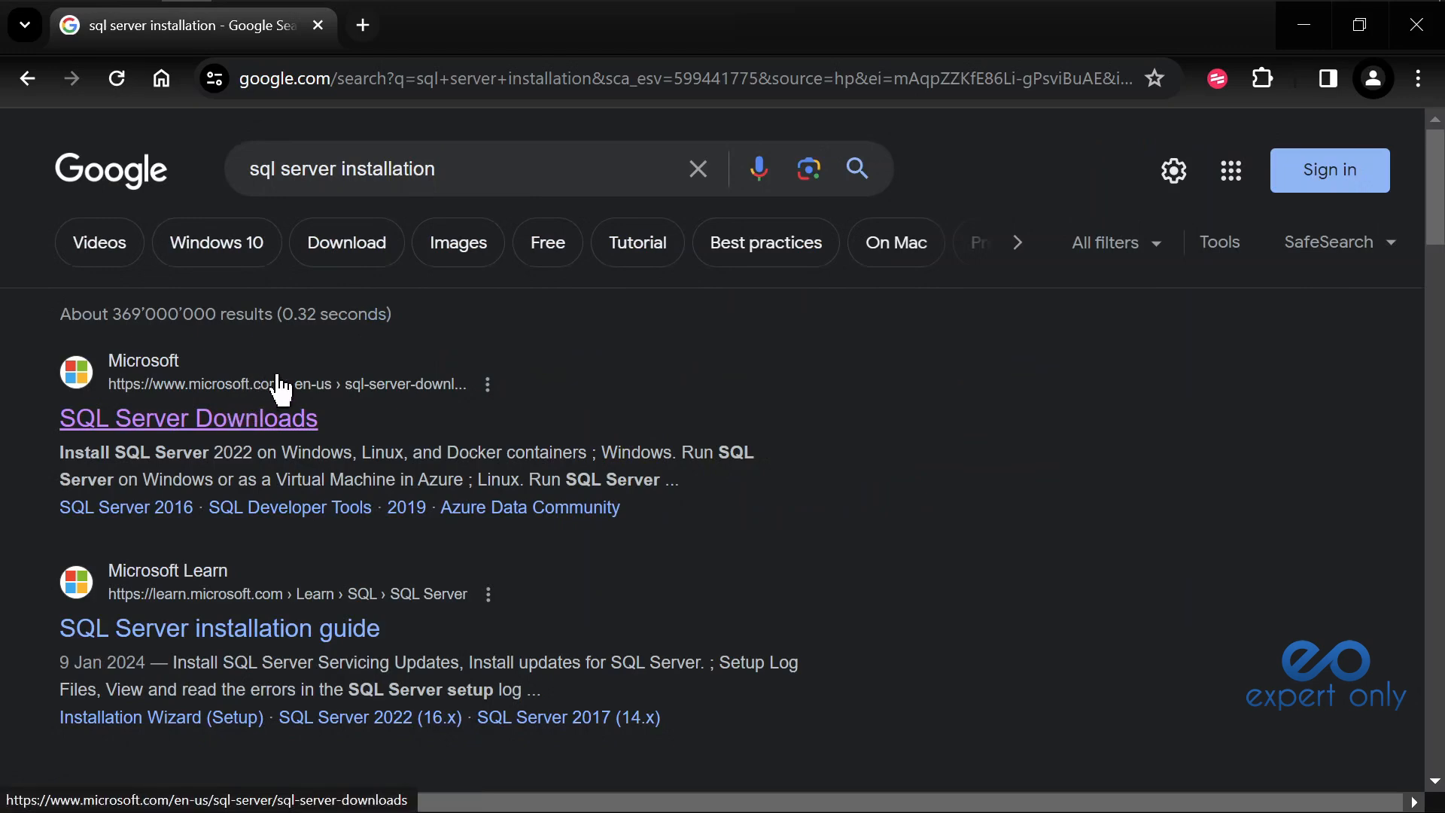
pyautogui.click(247, 430)
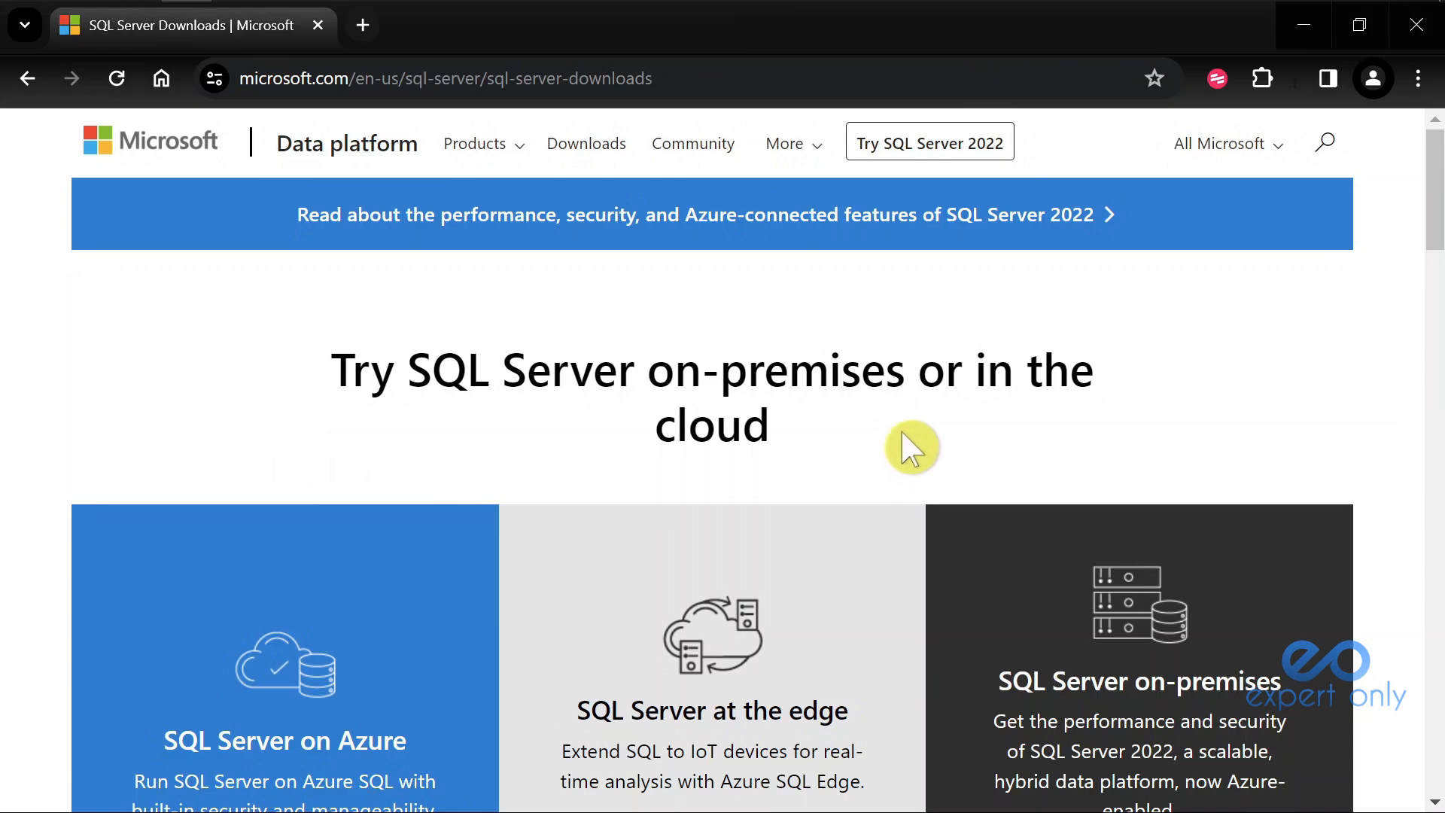
# - Examine the Azure, edge and on-premises SQL Server options described on the downloads page
pyautogui.scroll(-3, 914, 446)
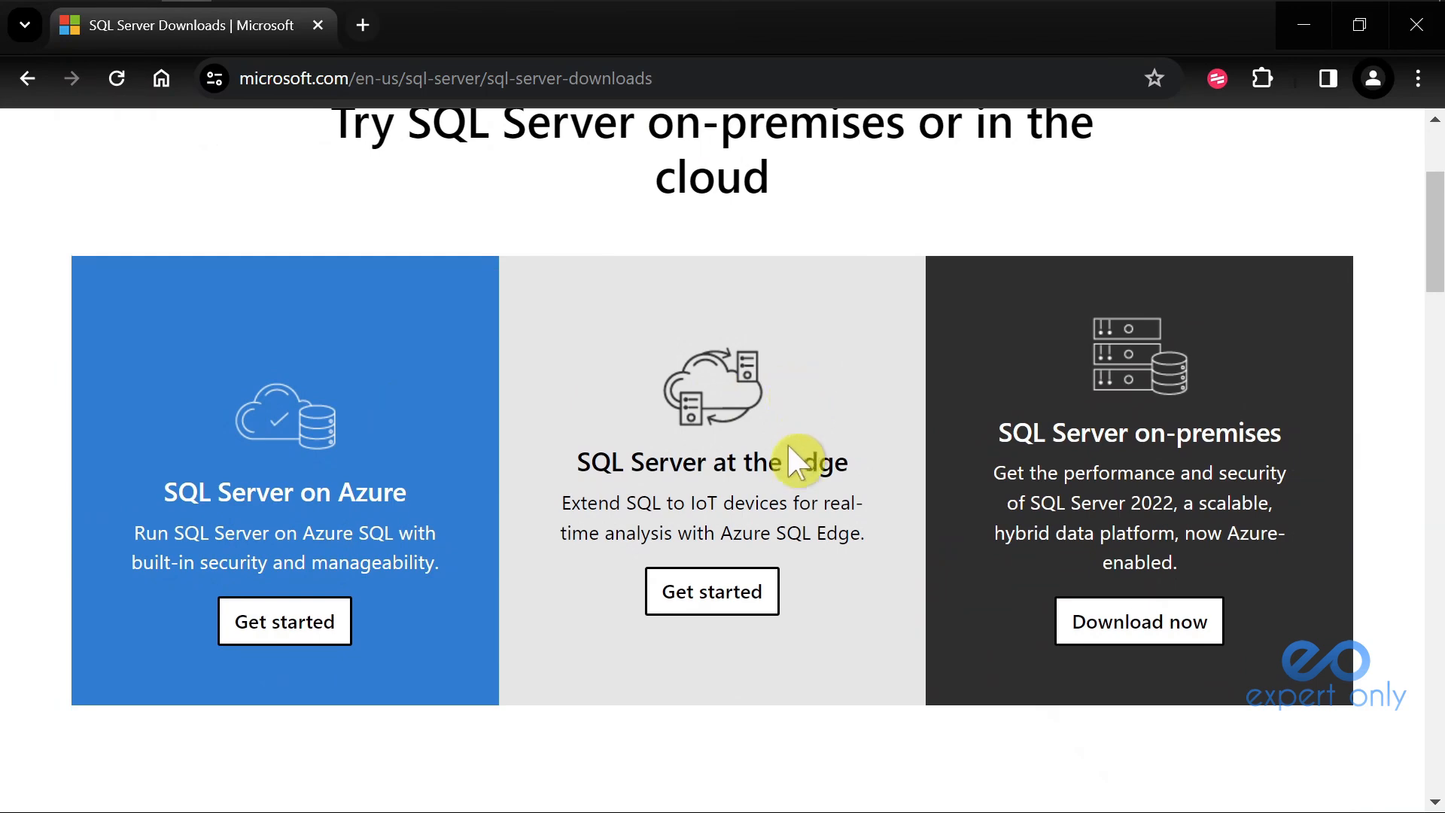
pyautogui.moveTo(843, 462); pyautogui.dragTo(713, 463)
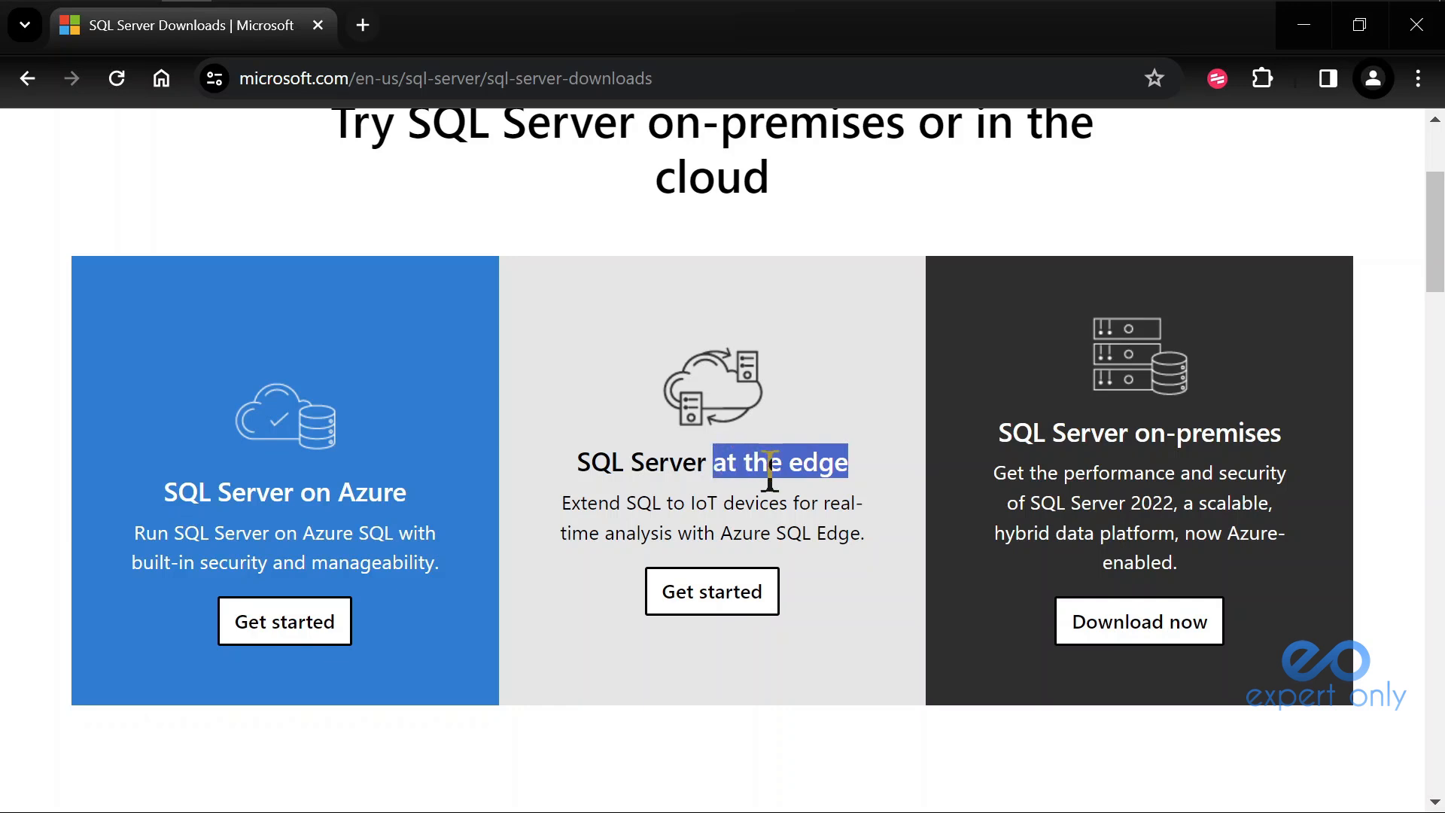
pyautogui.doubleClick(728, 533)
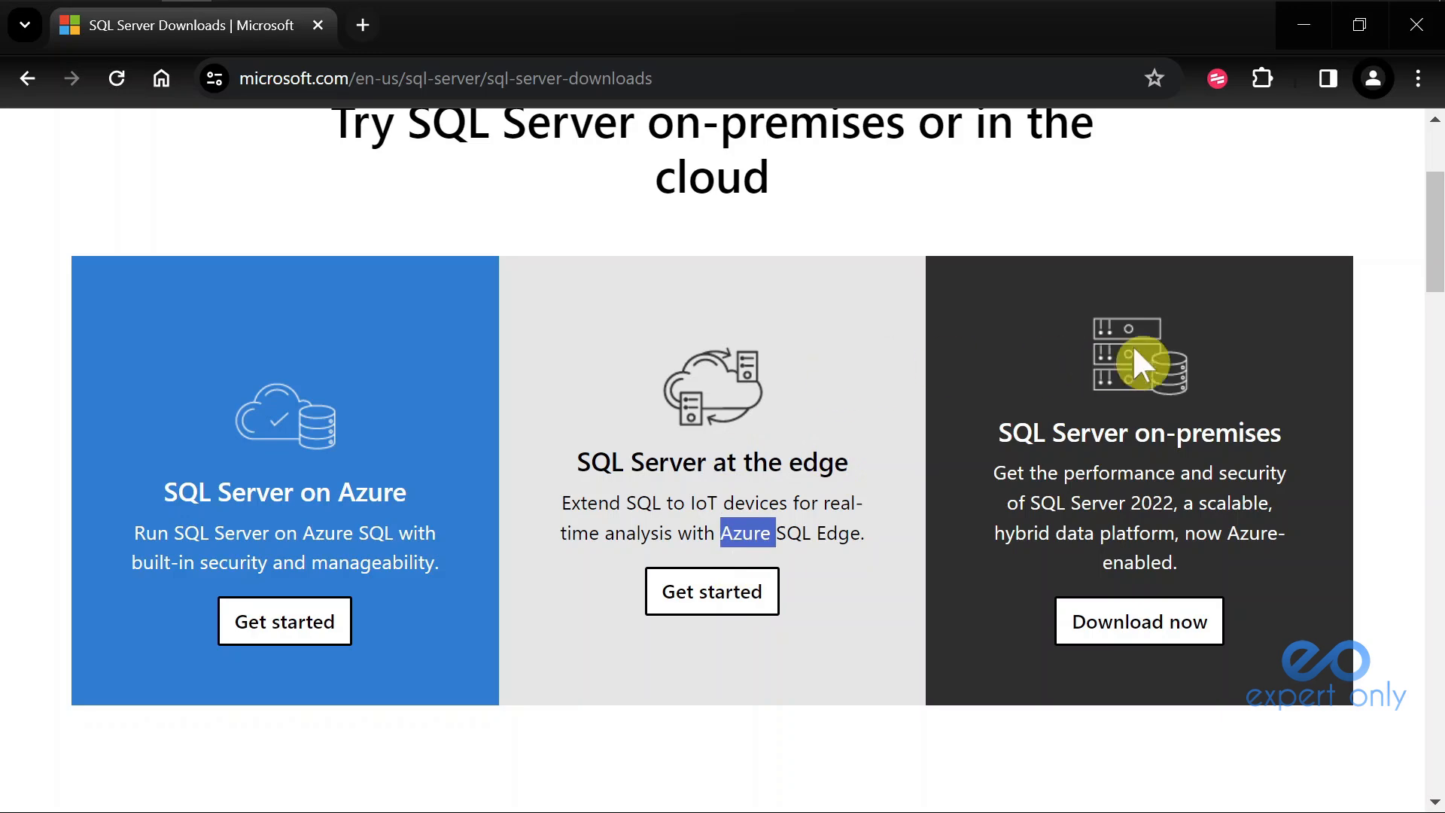
pyautogui.click(1236, 342)
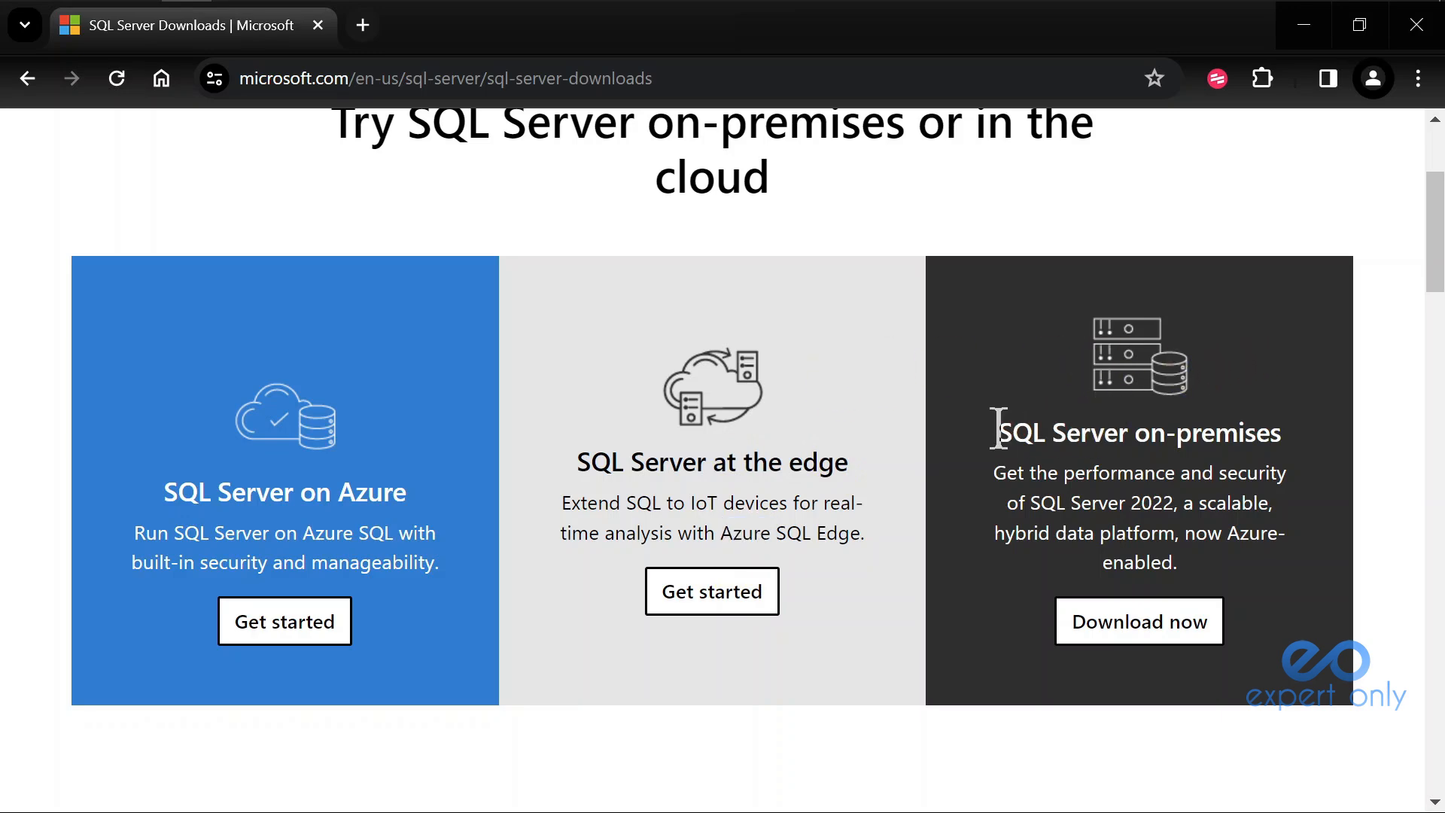
pyautogui.moveTo(998, 432); pyautogui.dragTo(1225, 571)
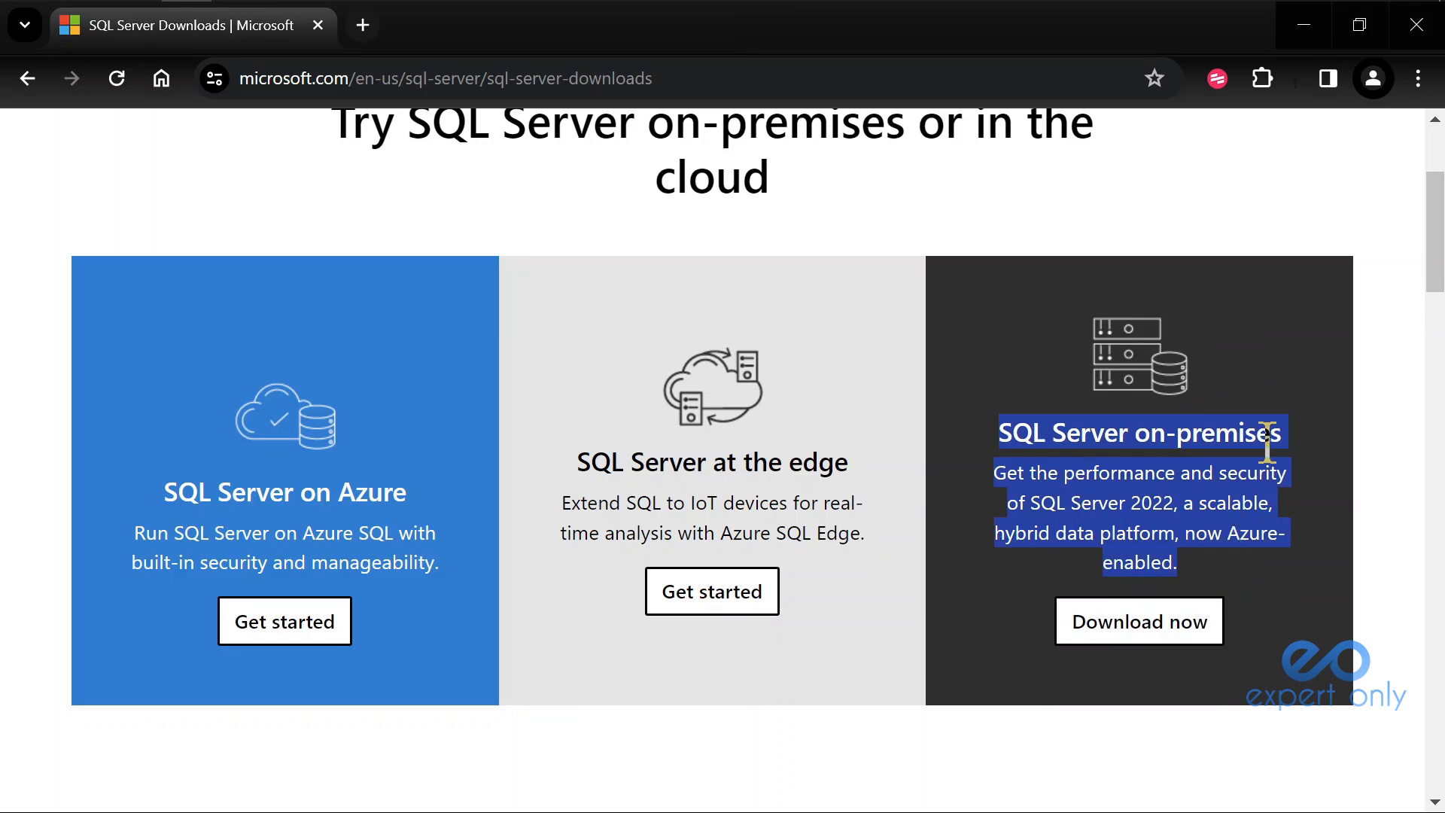
pyautogui.click(1192, 380)
pyautogui.scroll(3, 1189, 399)
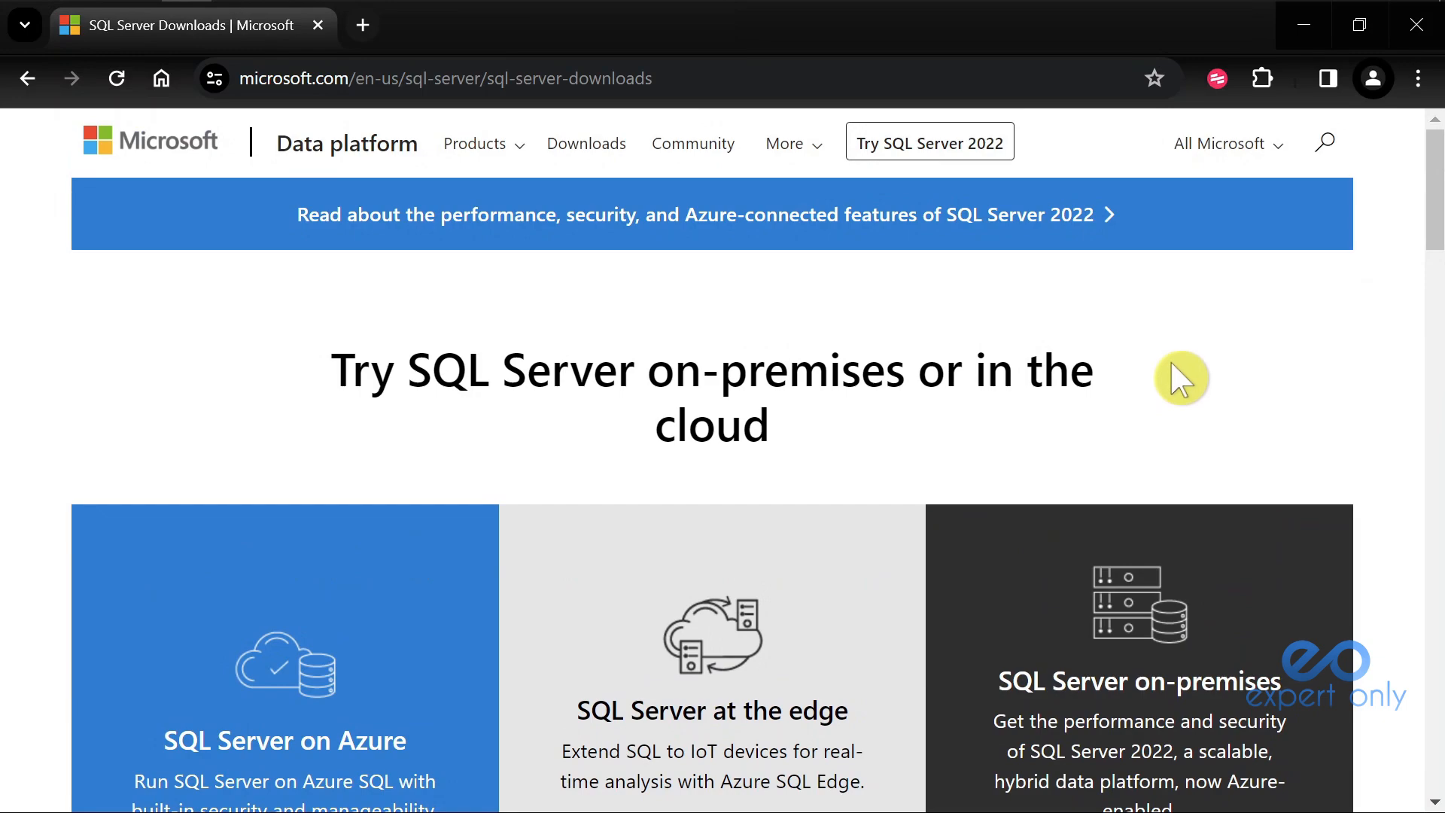
pyautogui.scroll(-3, 1170, 361)
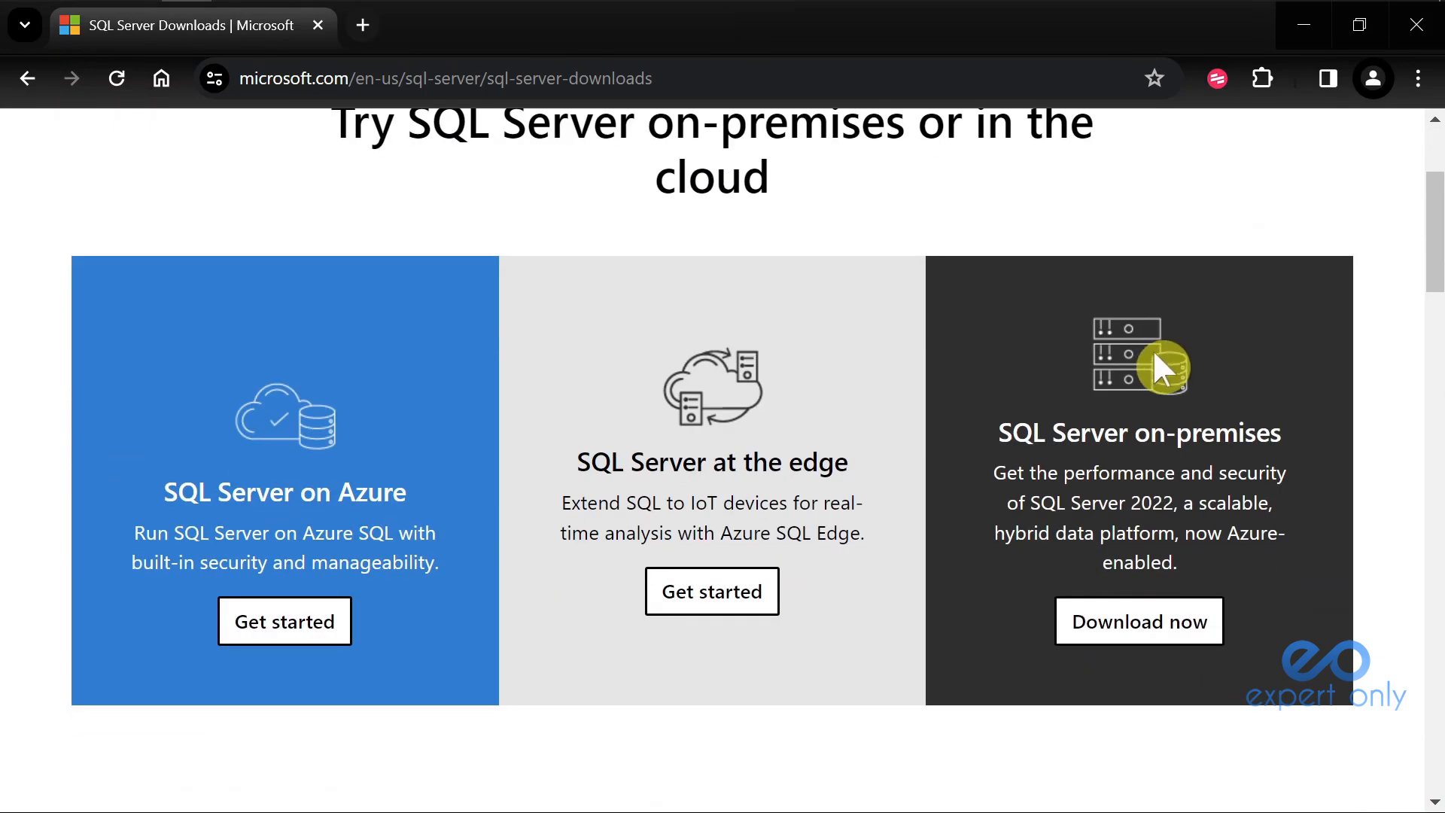
# - Download the free SQL Server 2022 Developer edition installer
pyautogui.scroll(-9, 1163, 360)
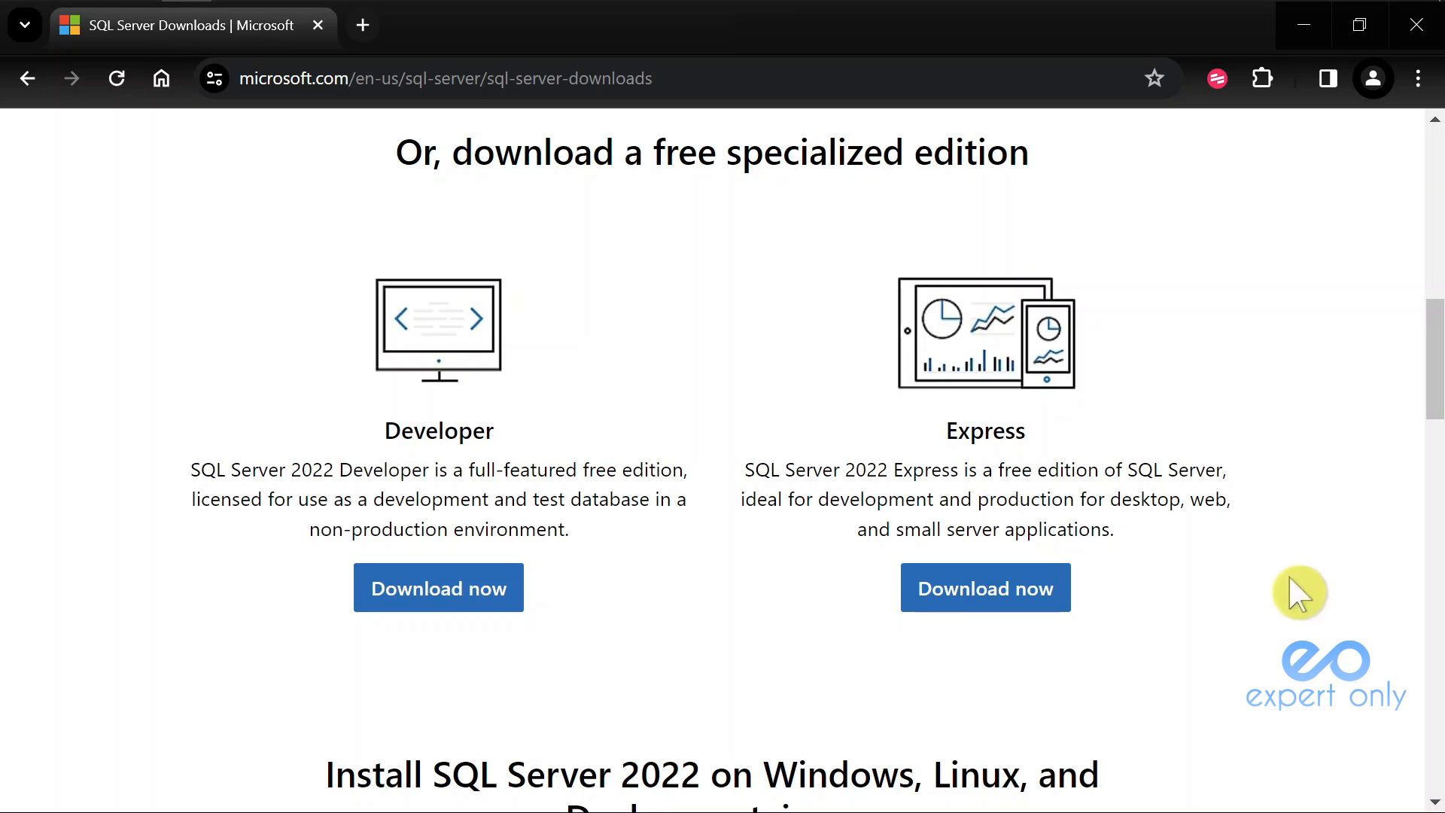
pyautogui.click(440, 593)
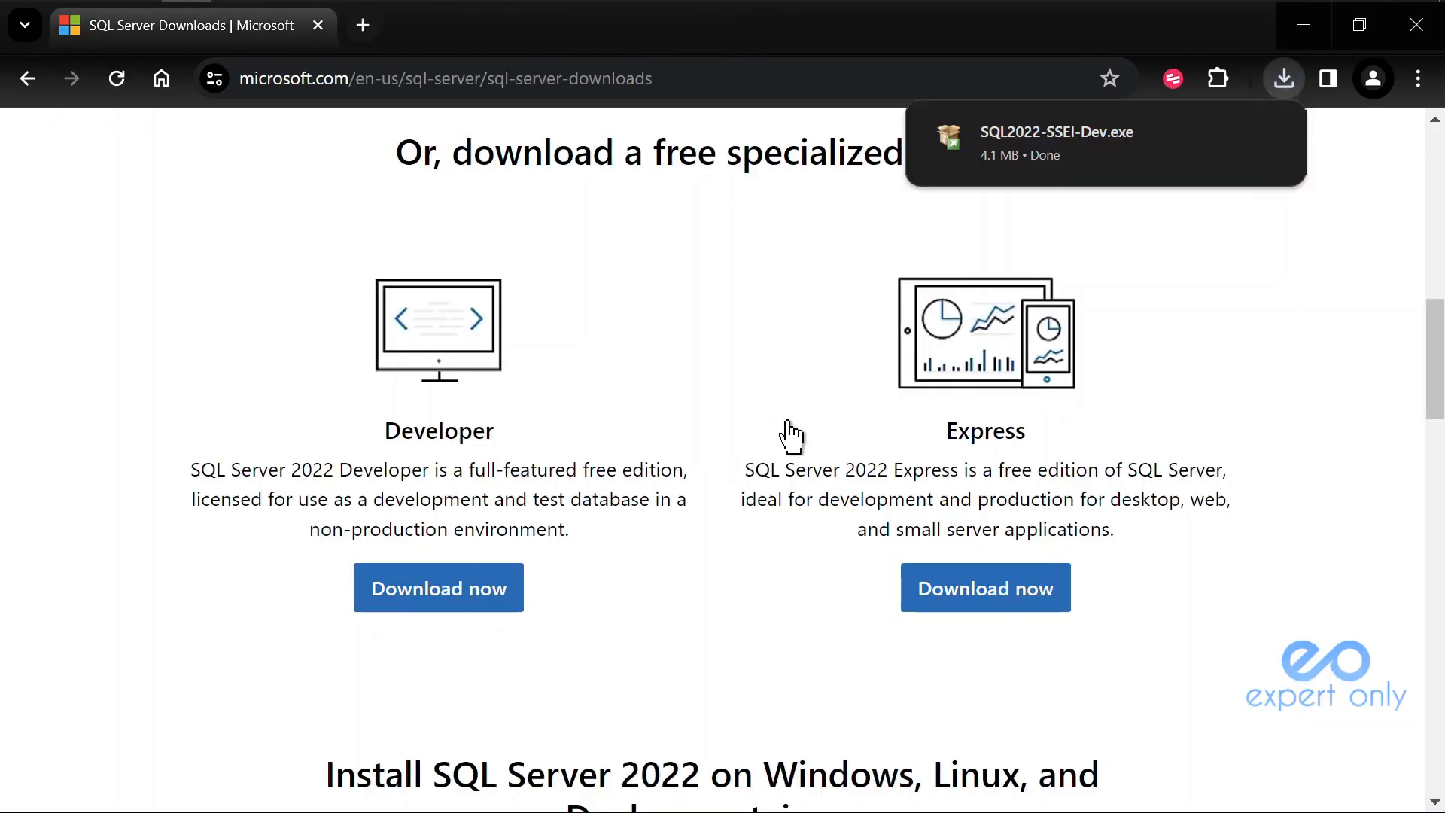
pyautogui.click(440, 595)
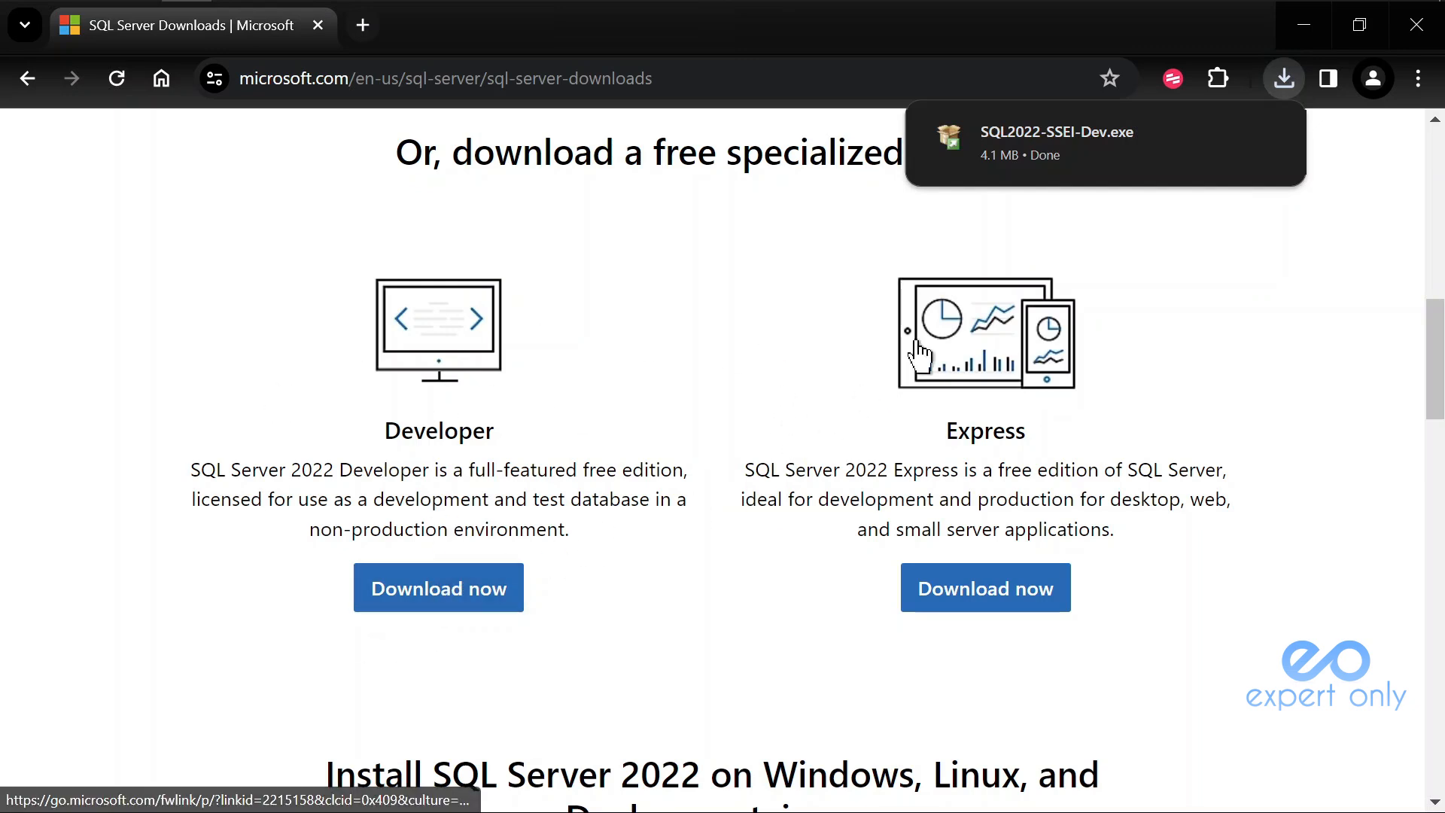
# - Show the downloaded file in its folder, maximize the folder window and run SQL2022-SSEI-Dev.exe
pyautogui.click(1284, 78)
pyautogui.click(1213, 252)
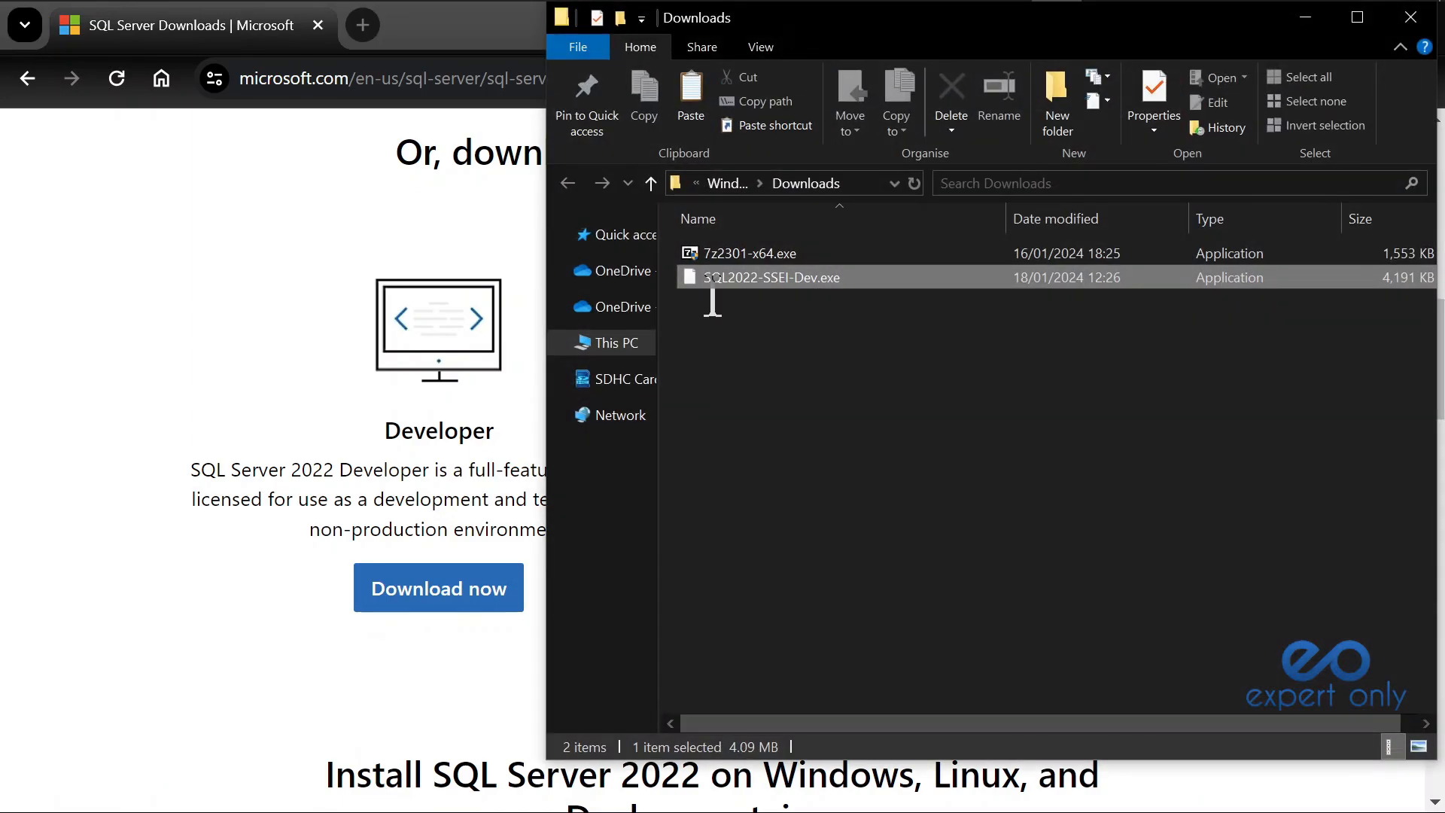
pyautogui.click(943, 412)
pyautogui.click(1397, 280)
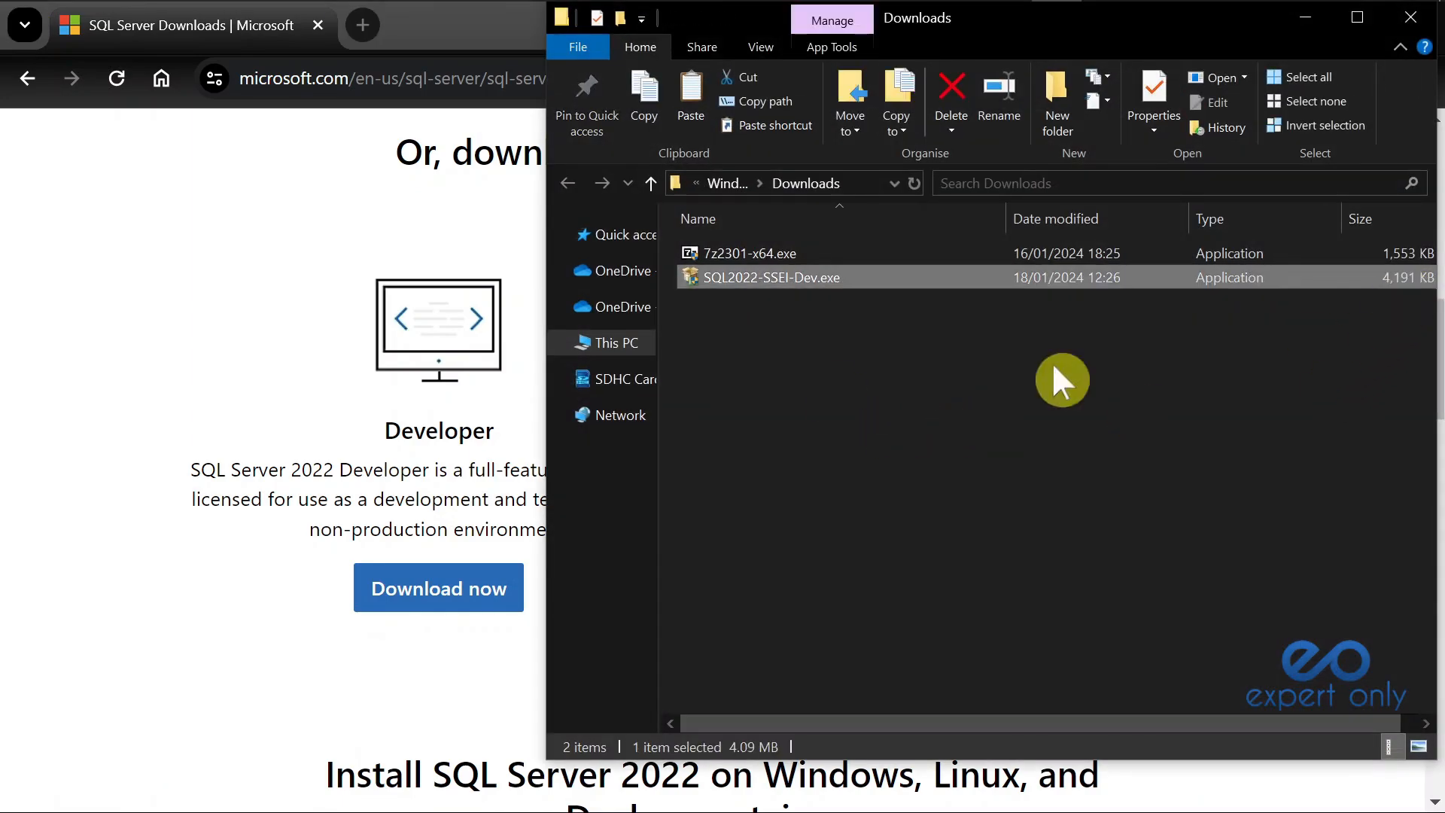
pyautogui.click(1354, 15)
pyautogui.click(471, 451)
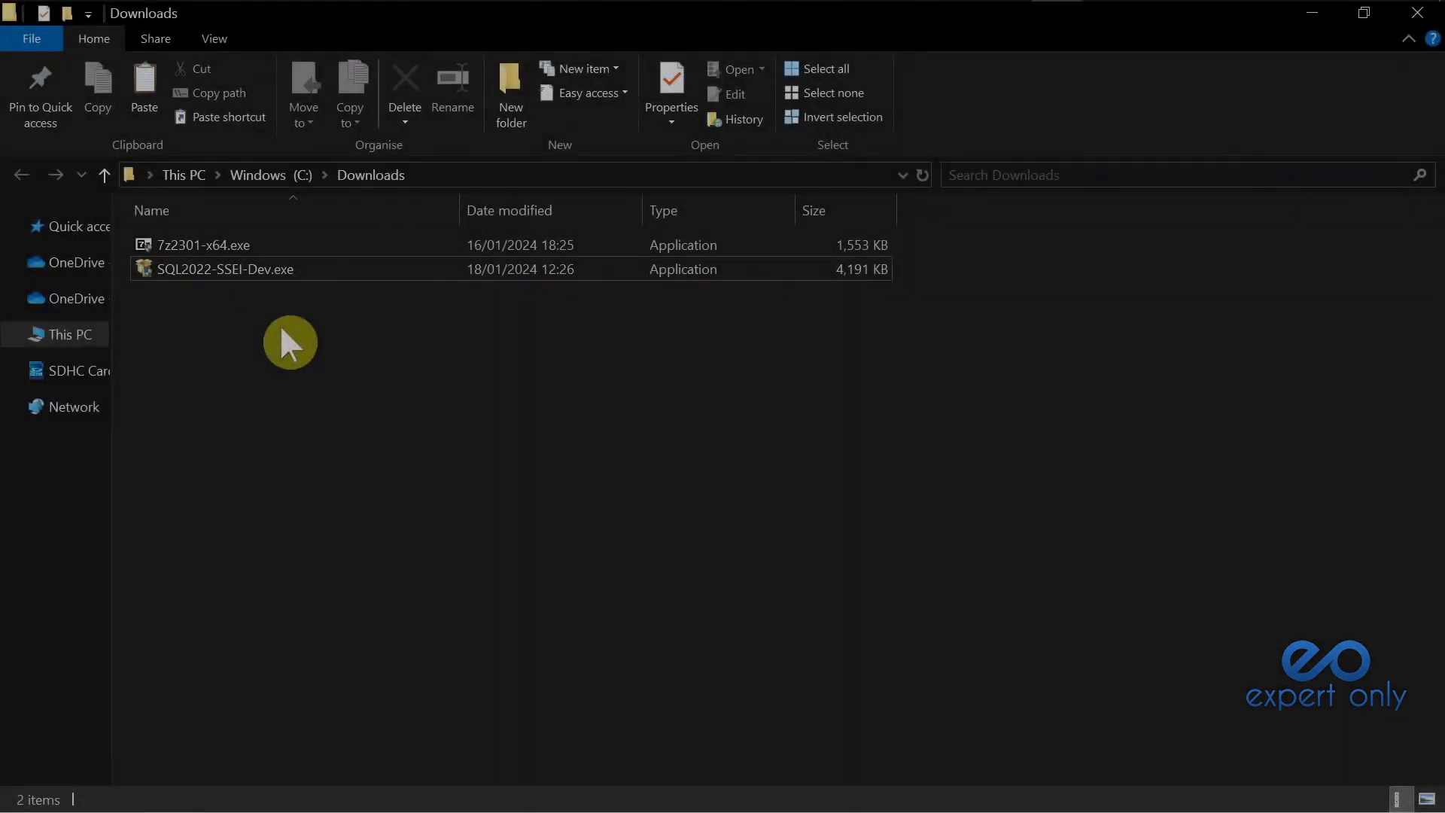
pyautogui.doubleClick(262, 268)
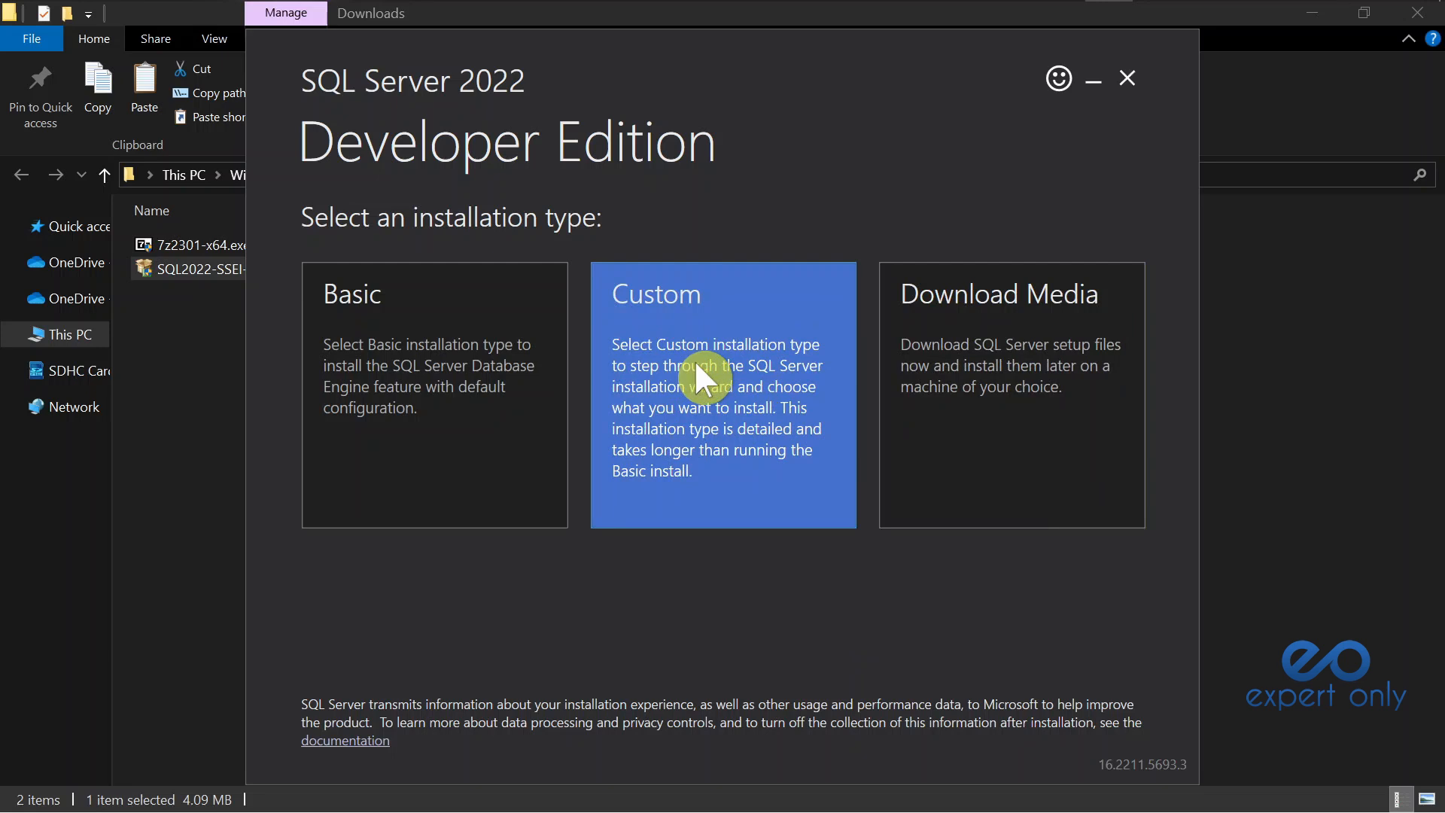
# - Choose the Custom installation type, review the space requirements and start the install with media location C:\SQL2022
pyautogui.click(696, 364)
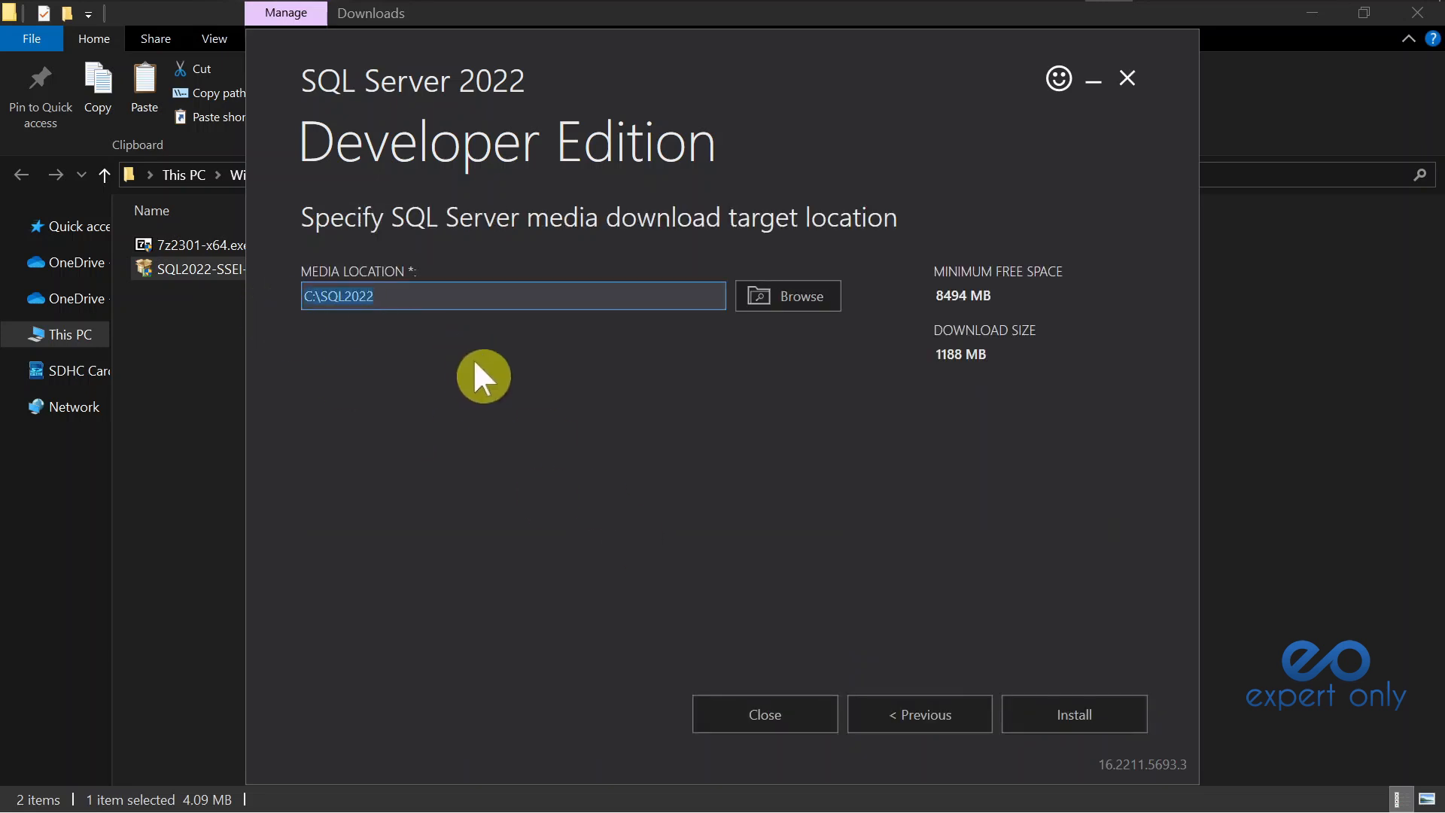
pyautogui.click(386, 299)
pyautogui.moveTo(387, 299); pyautogui.dragTo(325, 299)
pyautogui.moveTo(1000, 351); pyautogui.dragTo(922, 356)
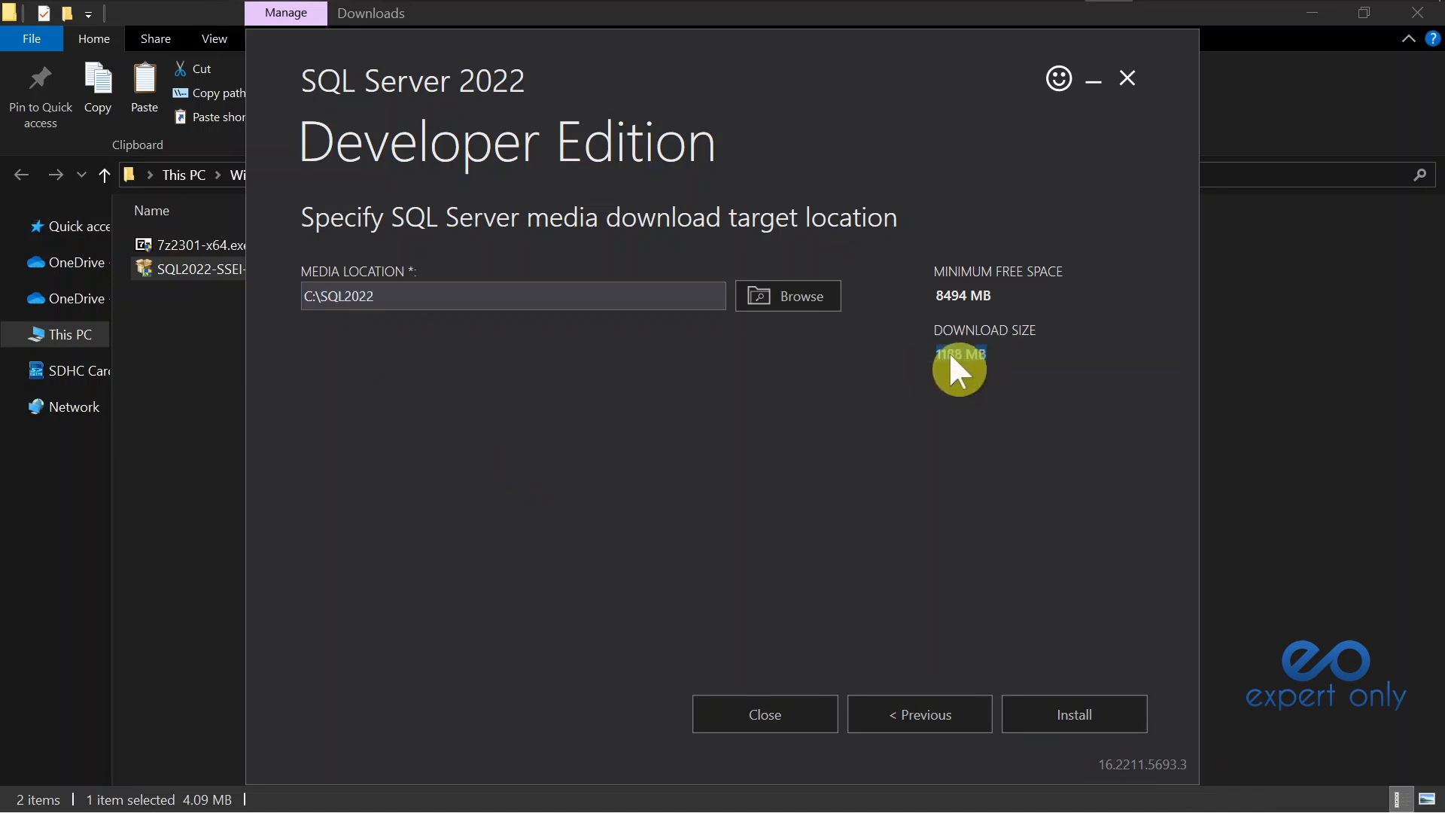
pyautogui.click(947, 355)
pyautogui.moveTo(994, 295); pyautogui.dragTo(941, 295)
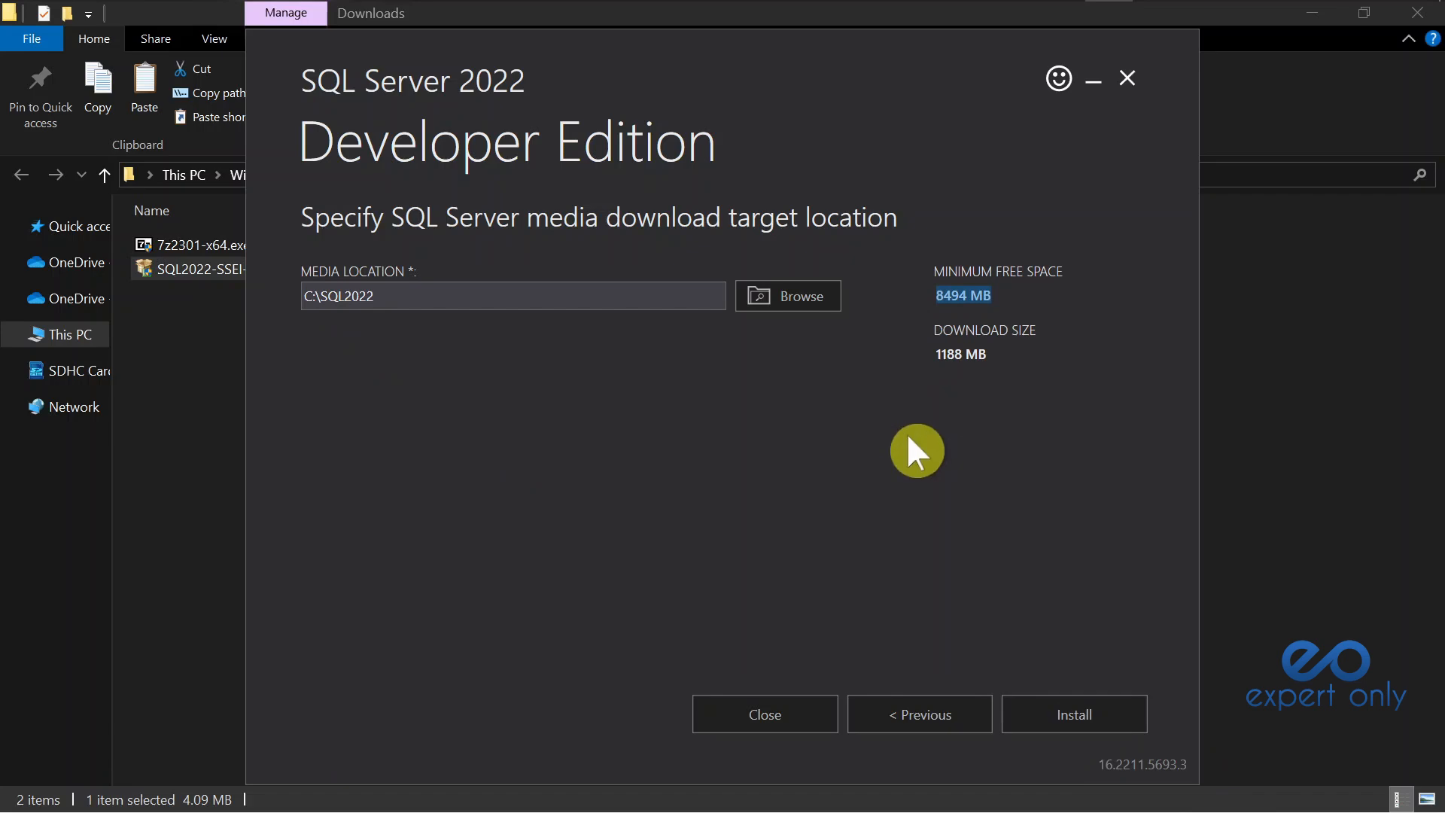
pyautogui.click(1009, 302)
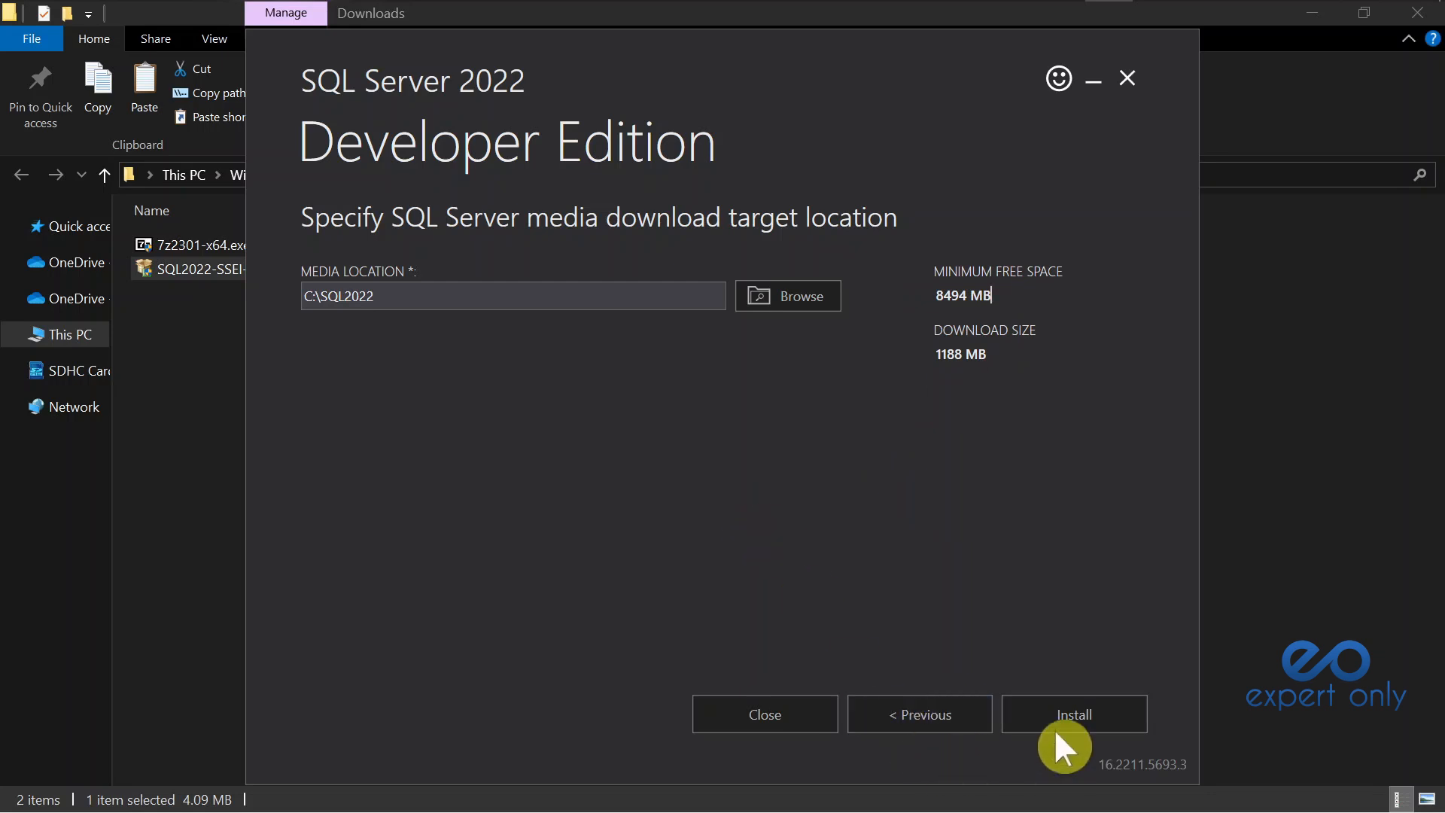
pyautogui.click(1064, 712)
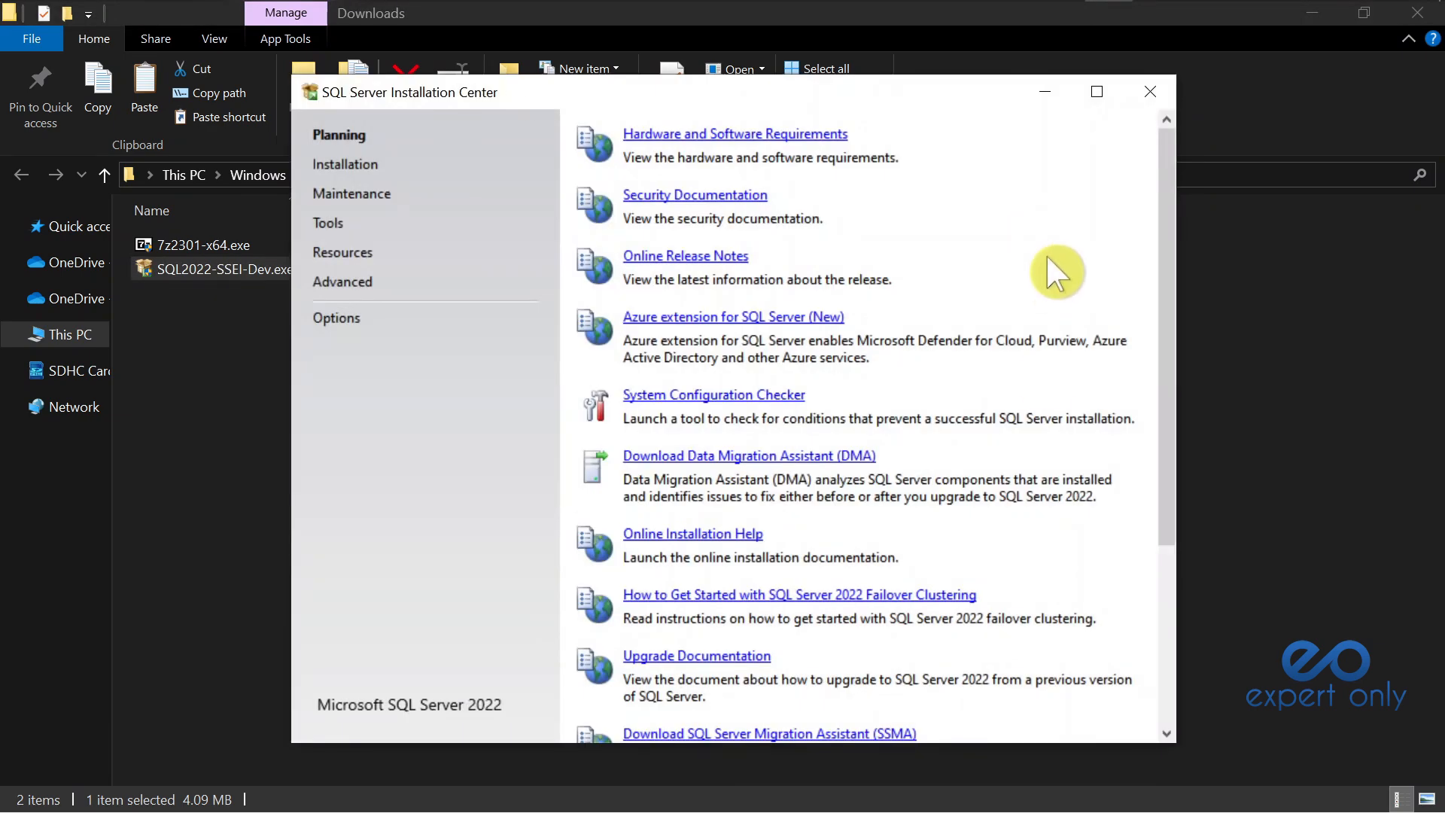
# - Maximize the SQL Server Installation Center, run the System Configuration Checker and review the details of its global rules
pyautogui.click(1096, 92)
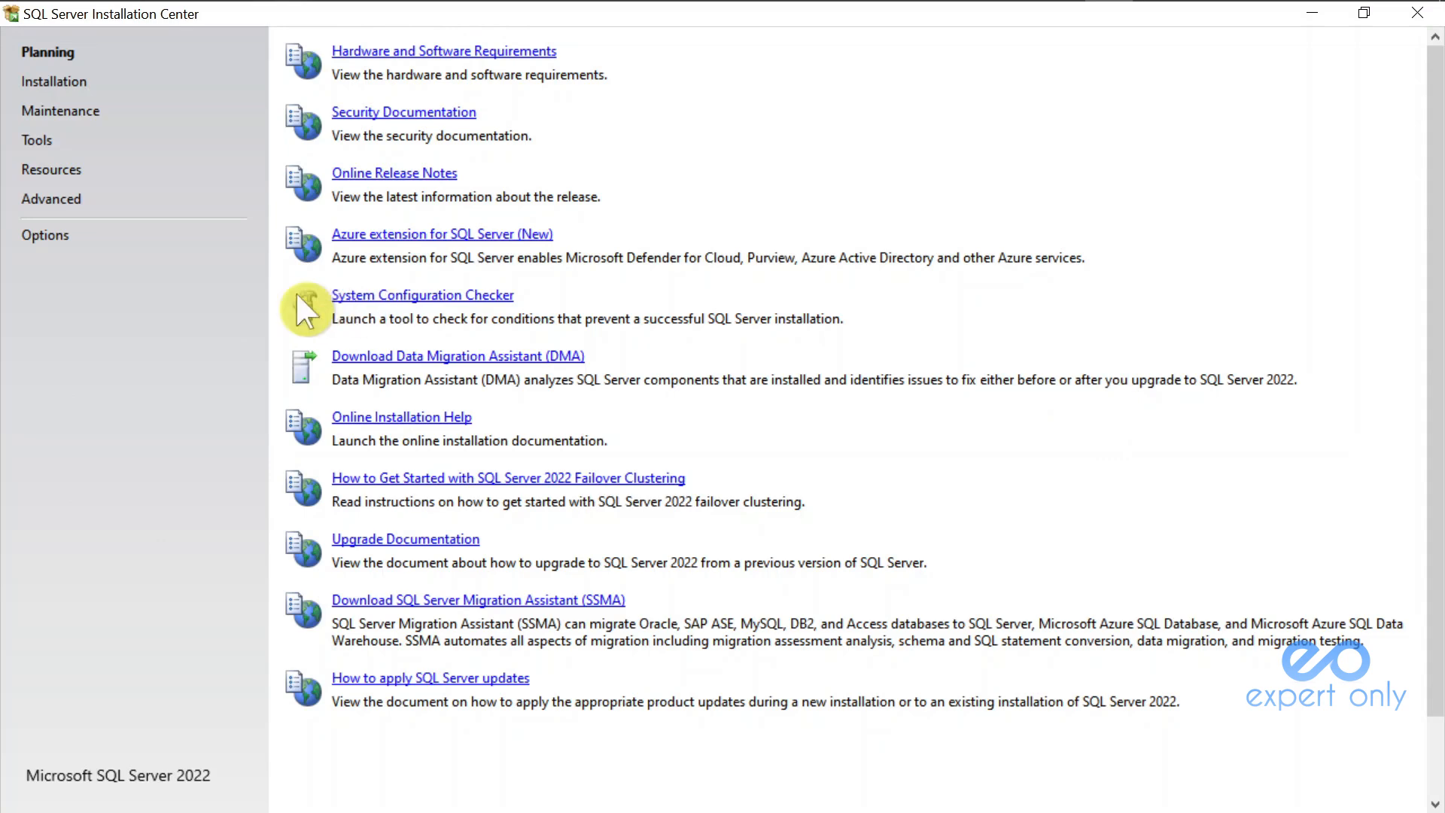
pyautogui.click(432, 299)
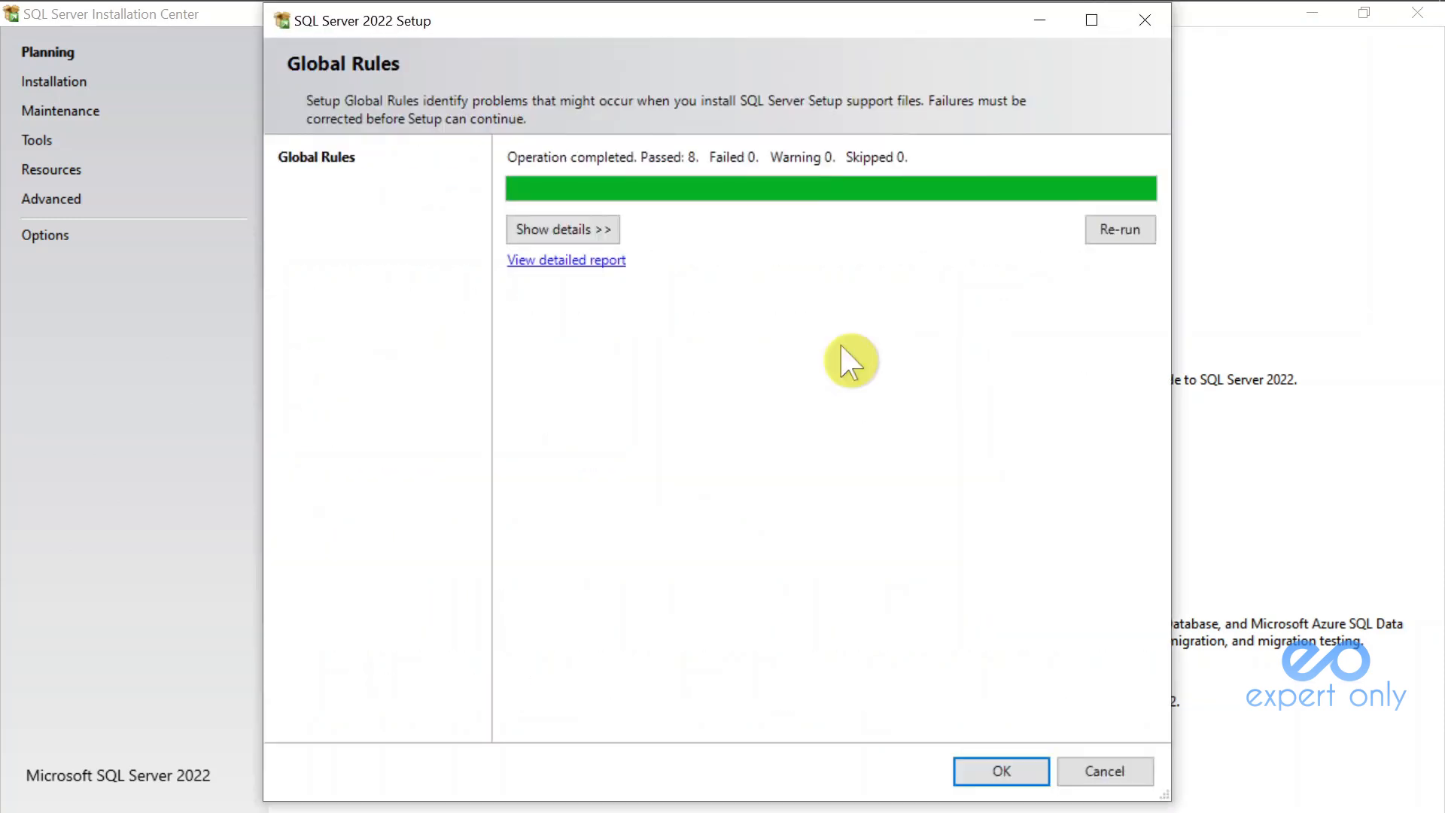
pyautogui.click(576, 224)
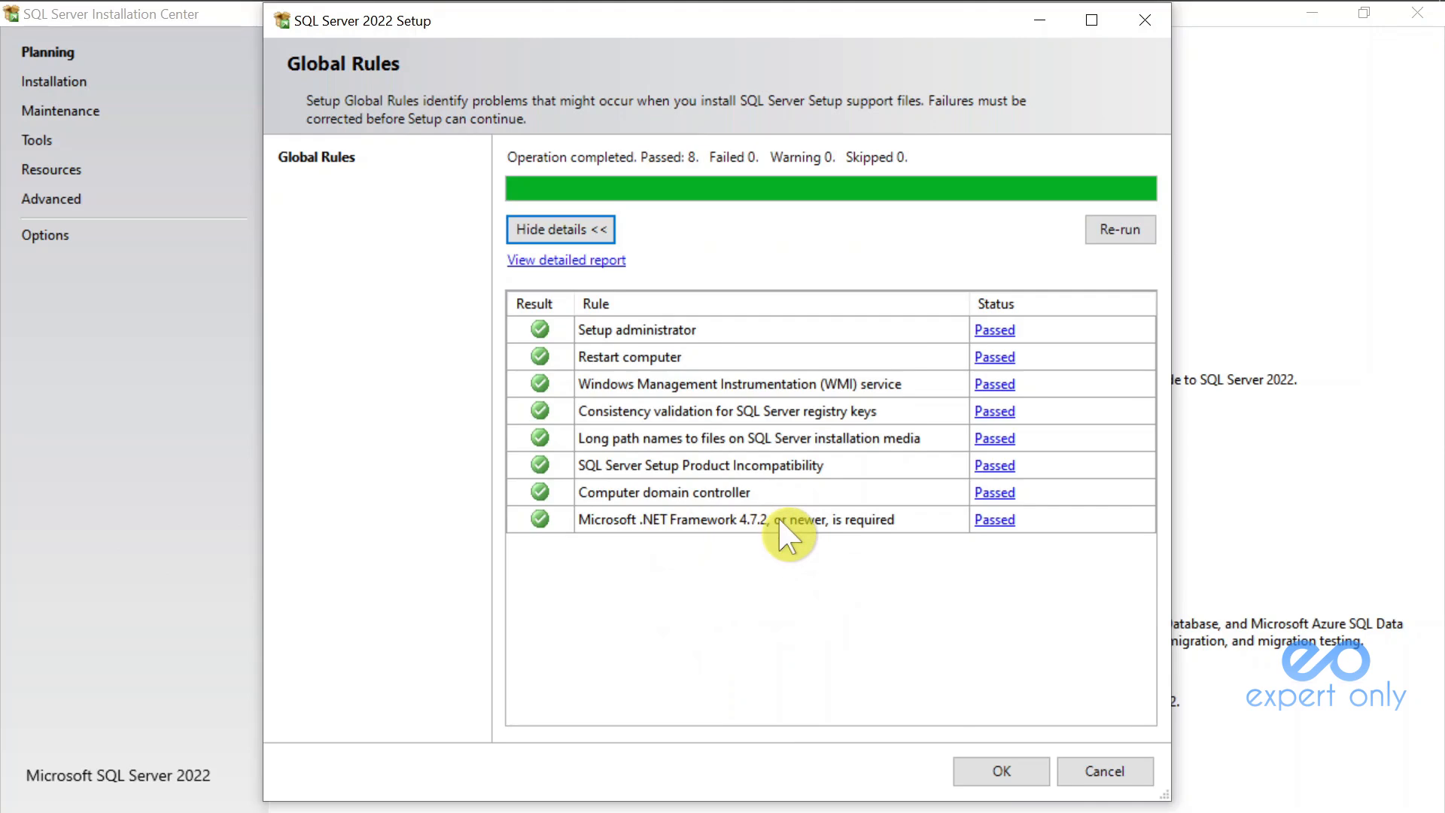
pyautogui.click(1001, 771)
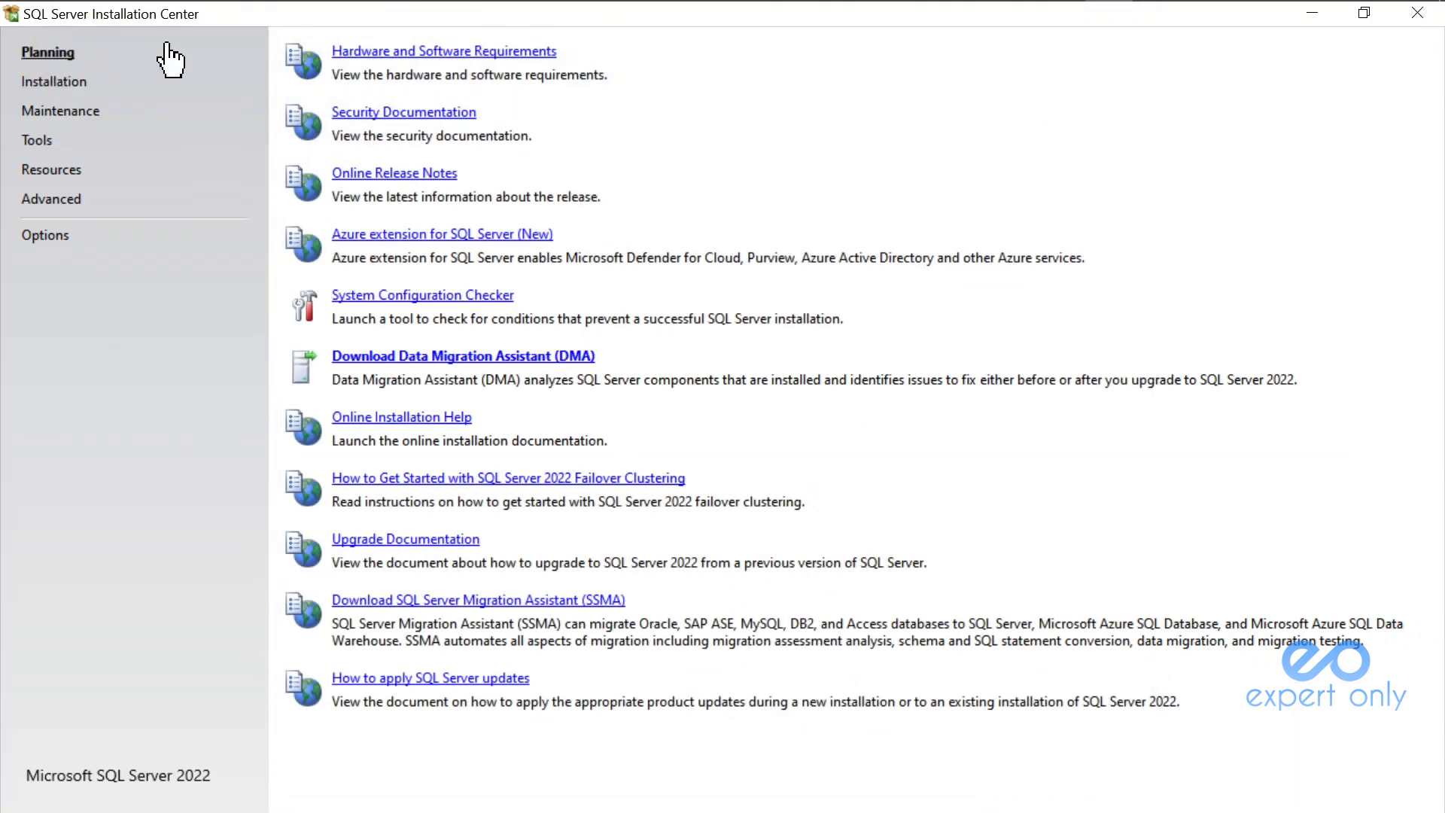
# - Launch a new SQL Server standalone installation, specify the free Developer edition and proceed to the license terms
pyautogui.click(40, 83)
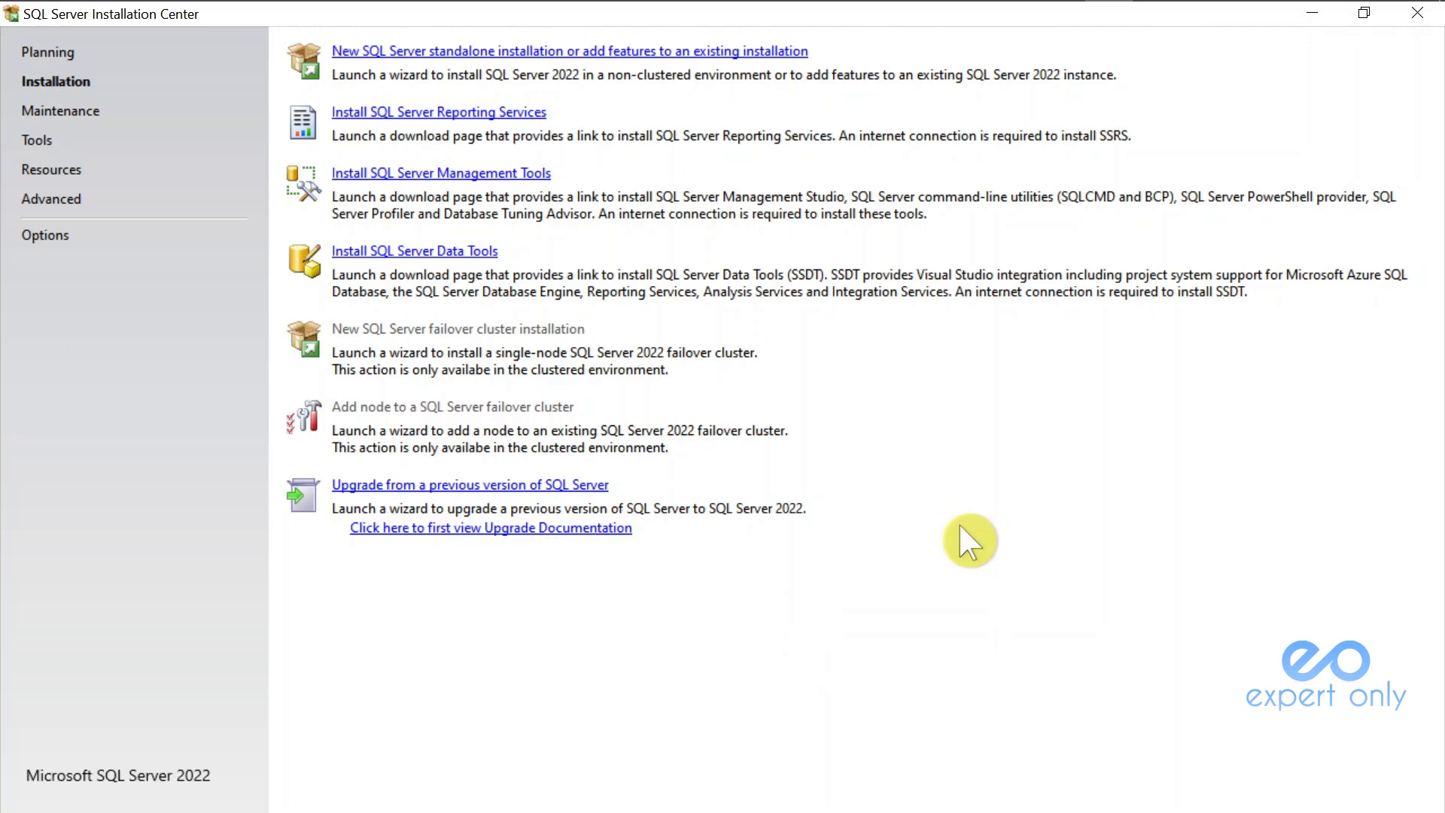
pyautogui.click(454, 52)
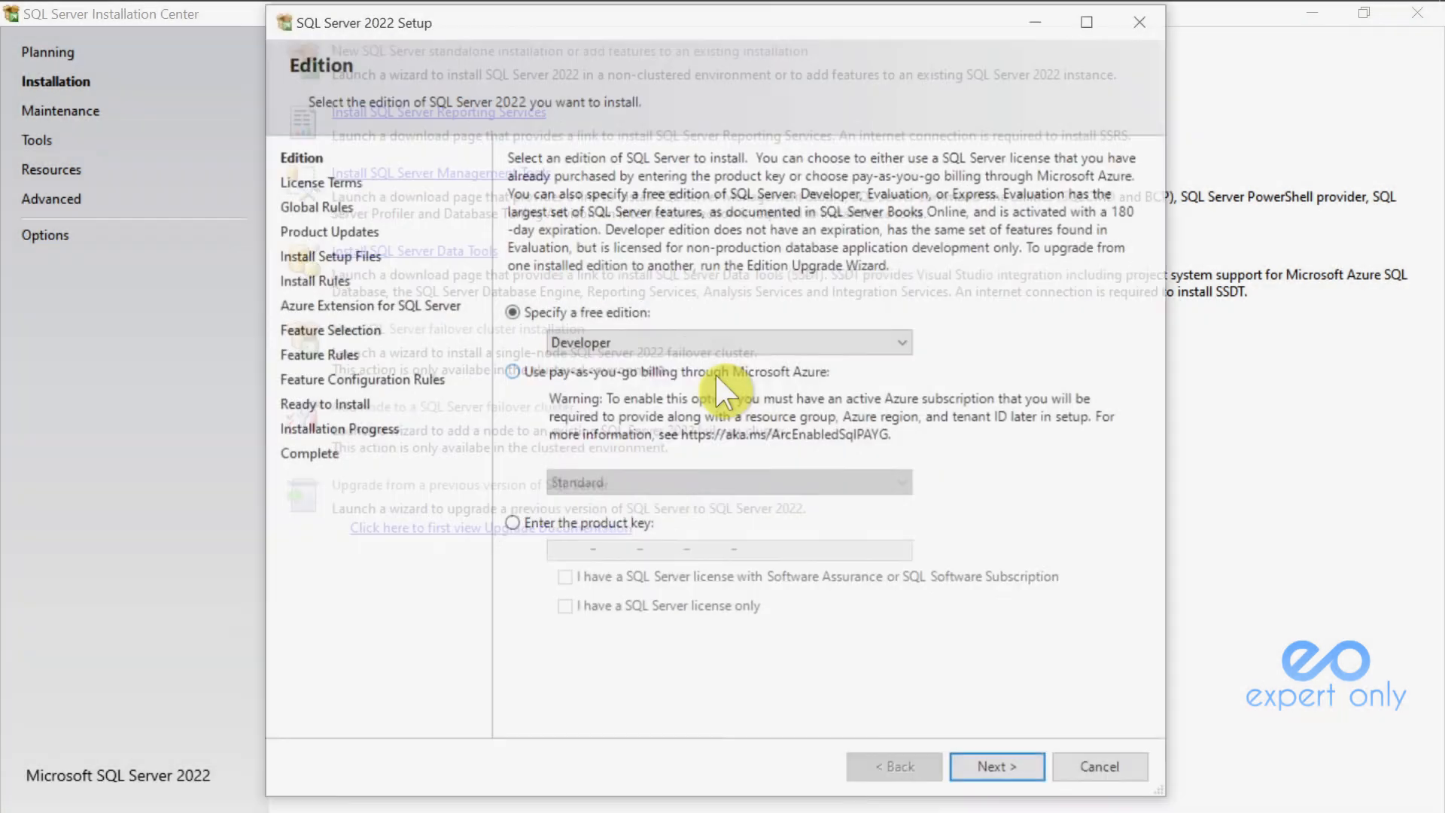
pyautogui.click(714, 343)
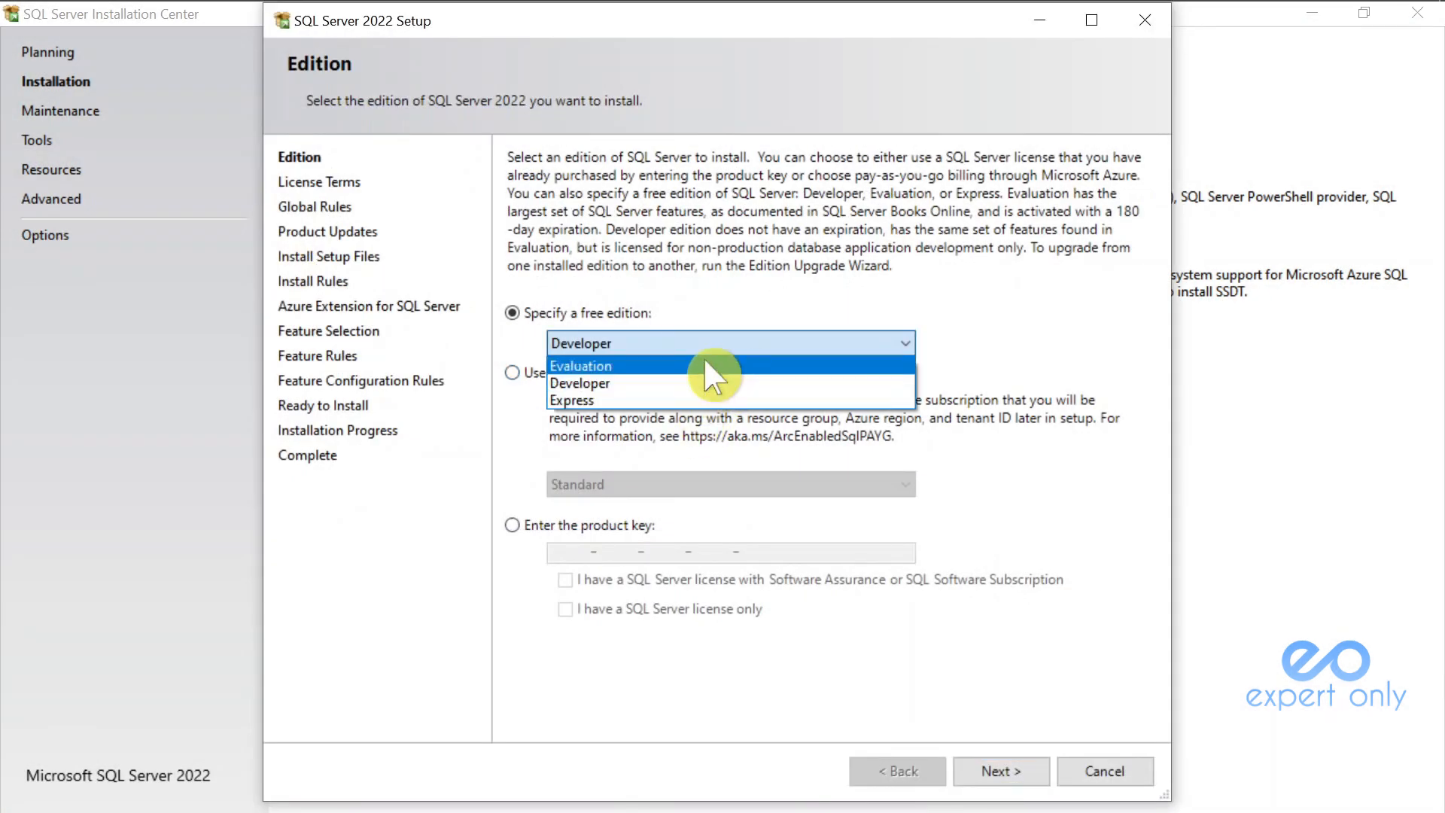
pyautogui.click(707, 382)
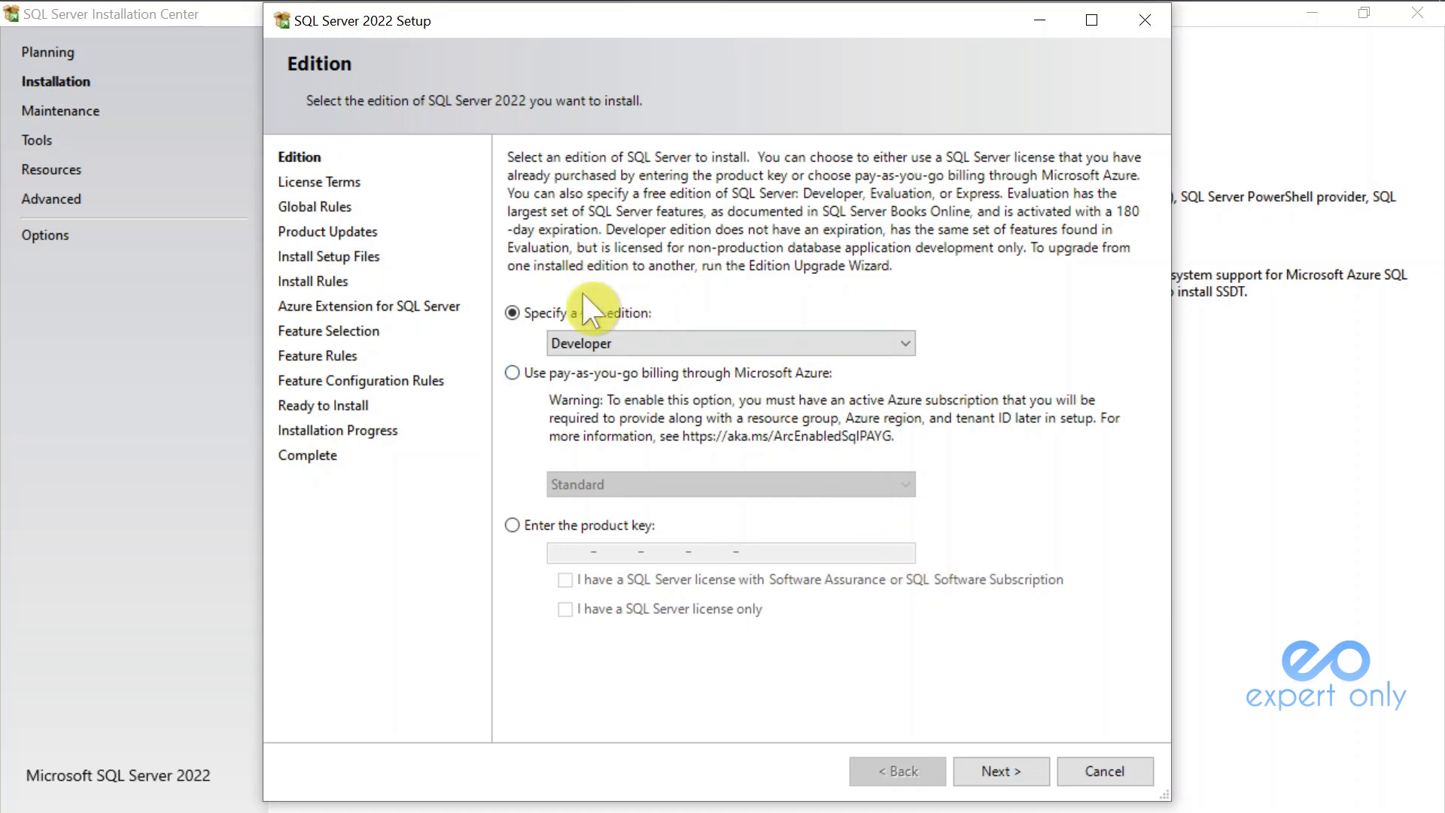
pyautogui.click(1010, 766)
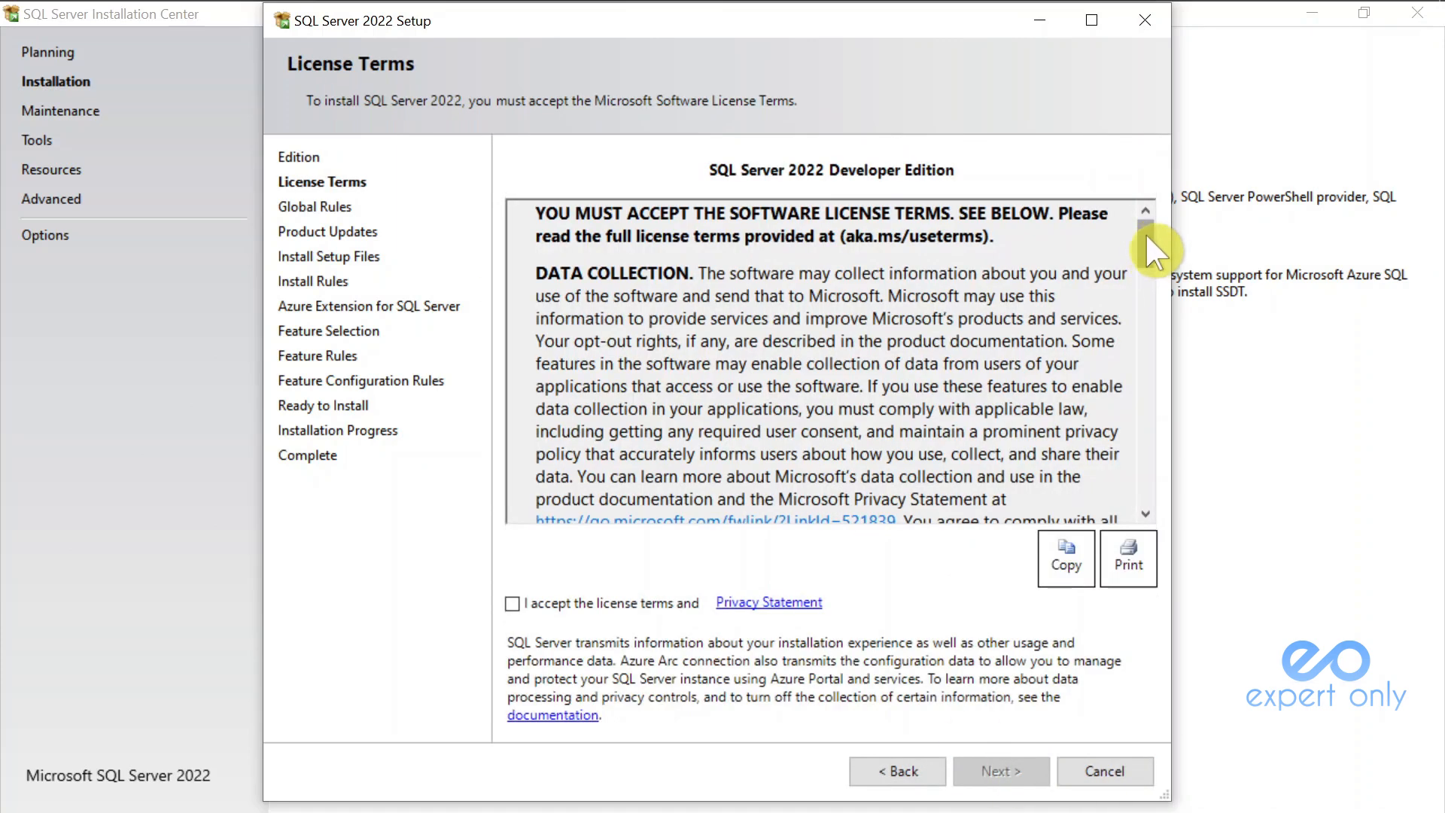
# - Read through the license terms to the end, accept them and continue the setup to the install rules
pyautogui.moveTo(1149, 235); pyautogui.dragTo(1149, 472)
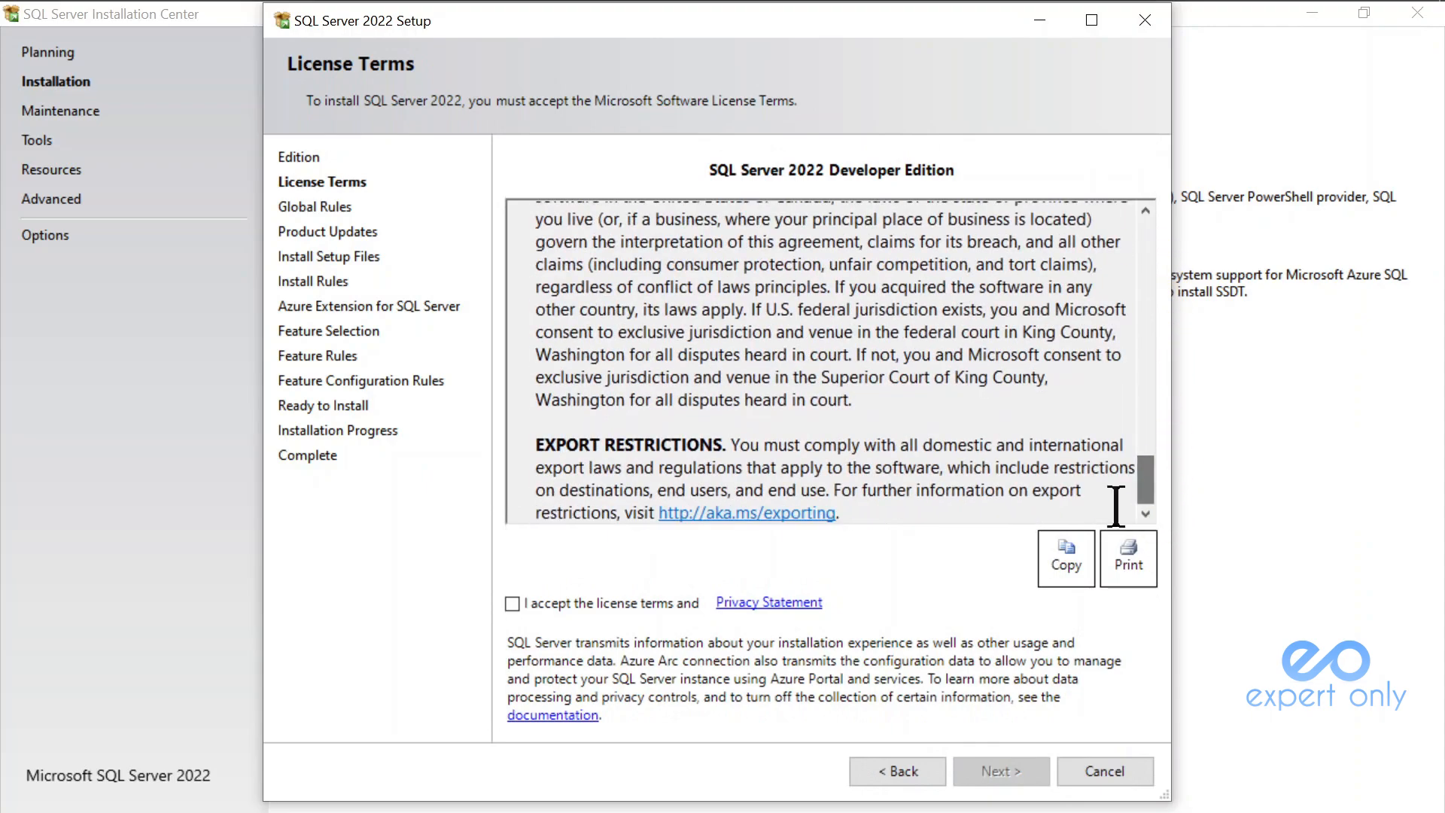
pyautogui.click(512, 603)
pyautogui.click(1009, 766)
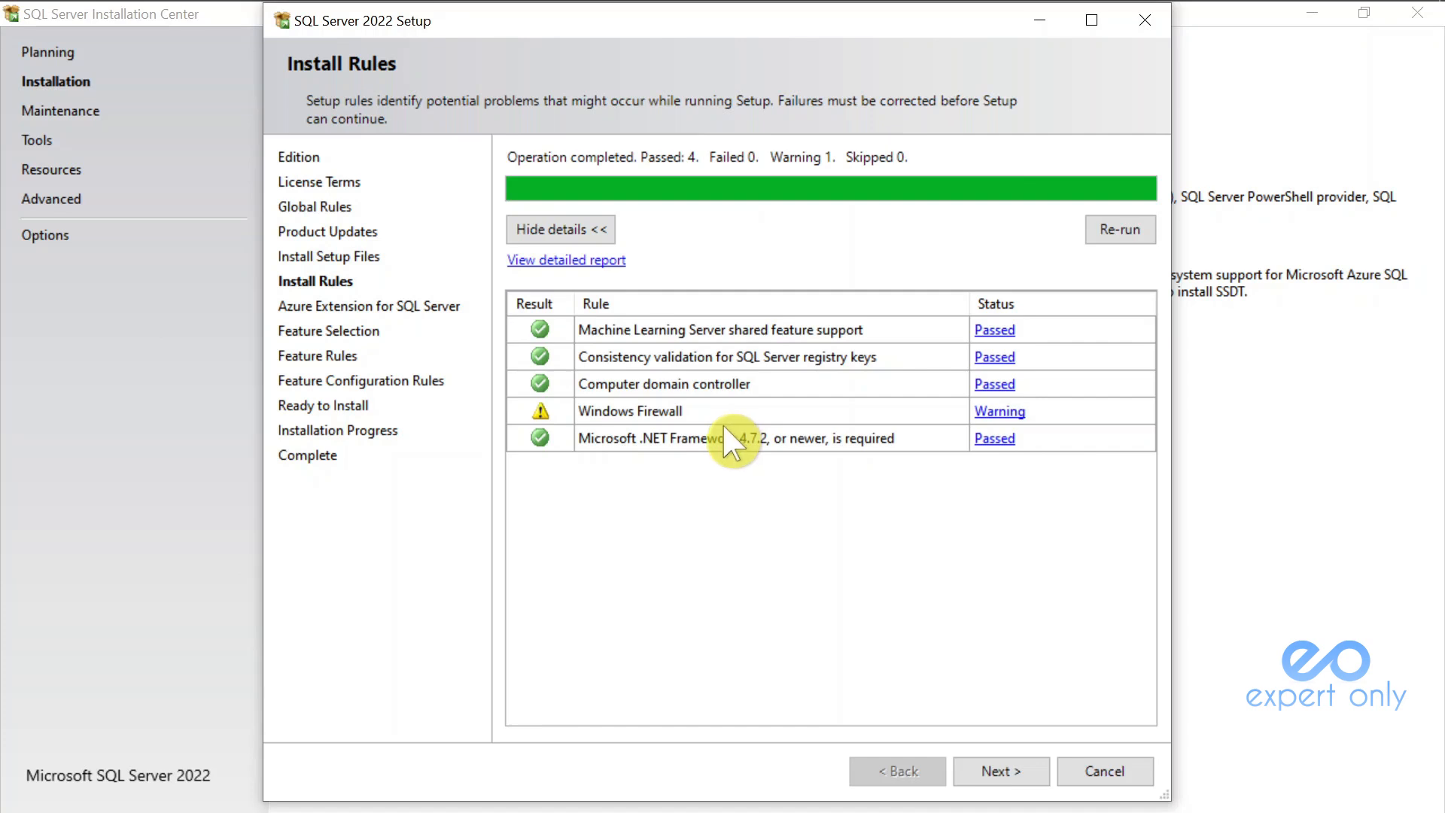
# - Review the details of the Windows Firewall install rule and continue to the Azure Extension settings
pyautogui.click(1007, 413)
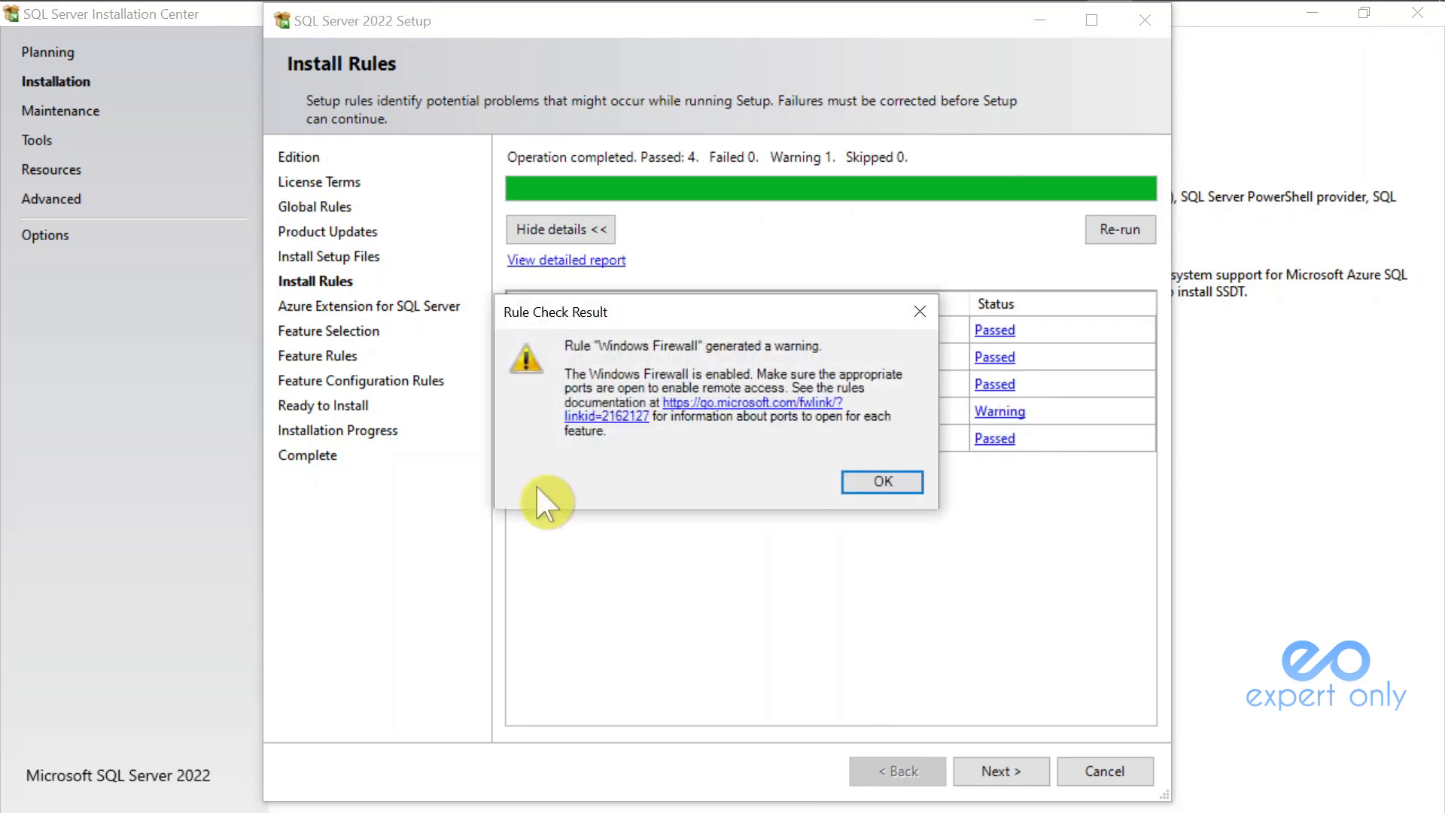
pyautogui.click(877, 485)
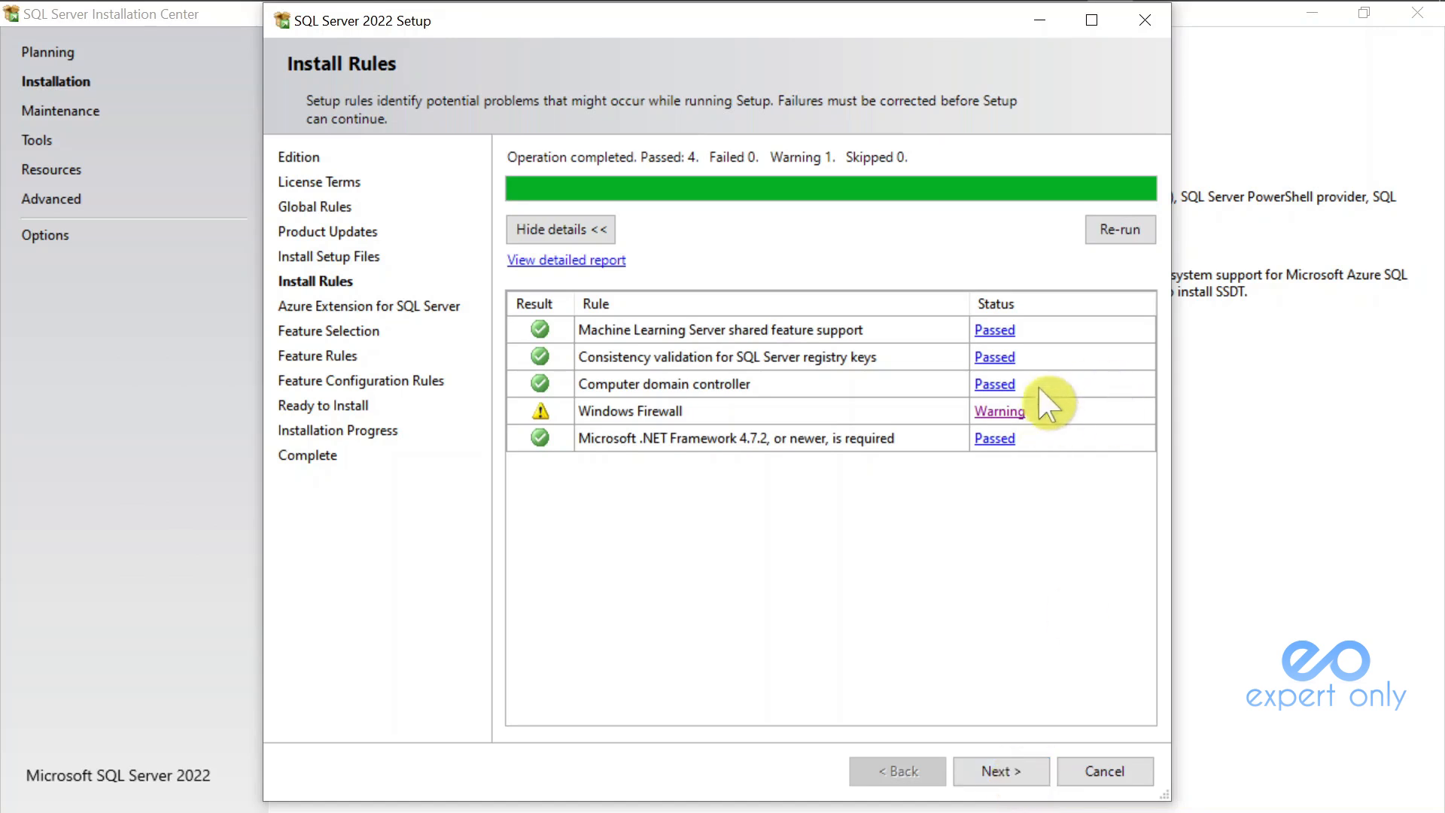
pyautogui.click(997, 769)
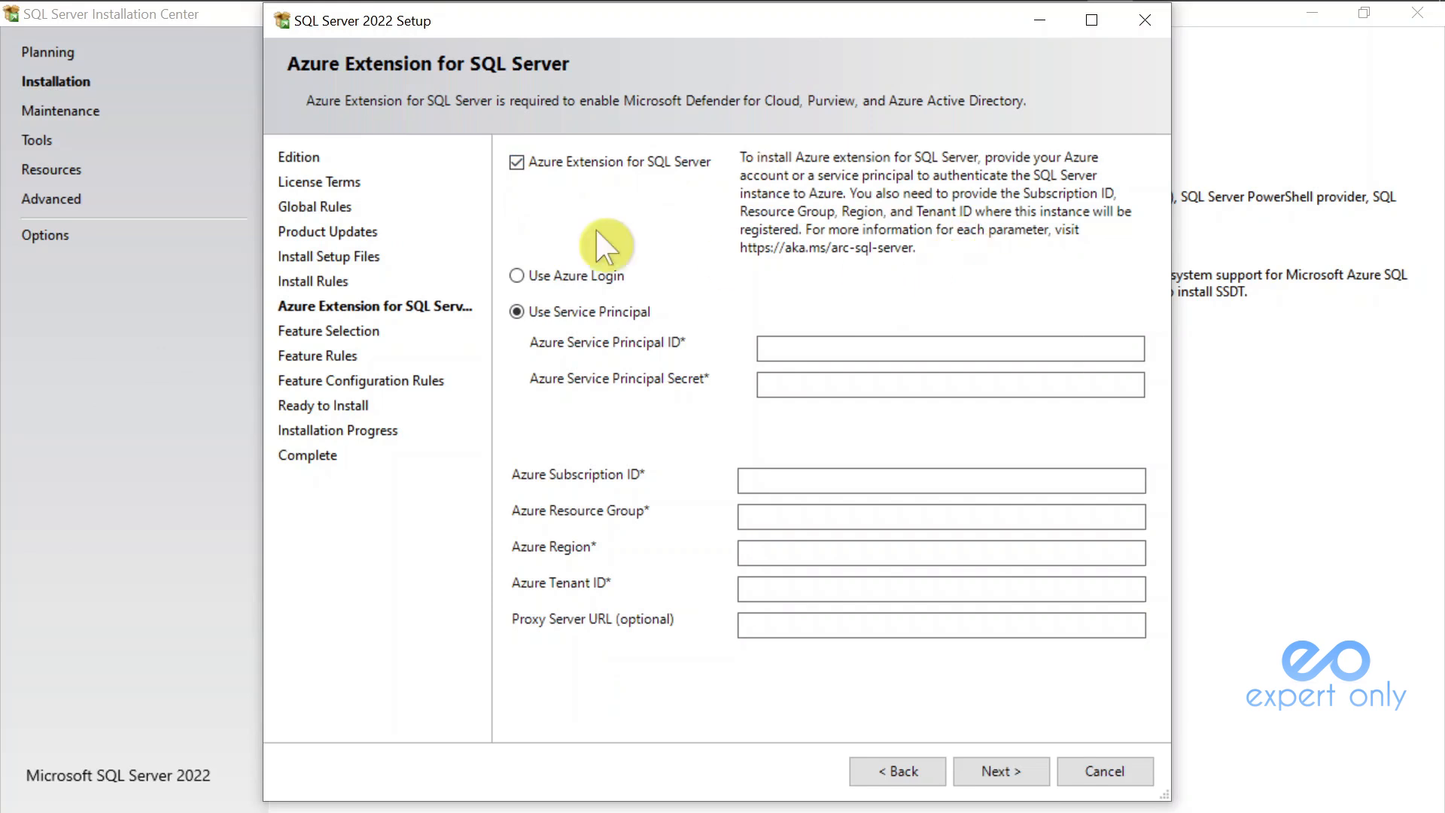
# - Exclude the Azure Extension for SQL Server from the installation and continue to feature selection
pyautogui.click(518, 163)
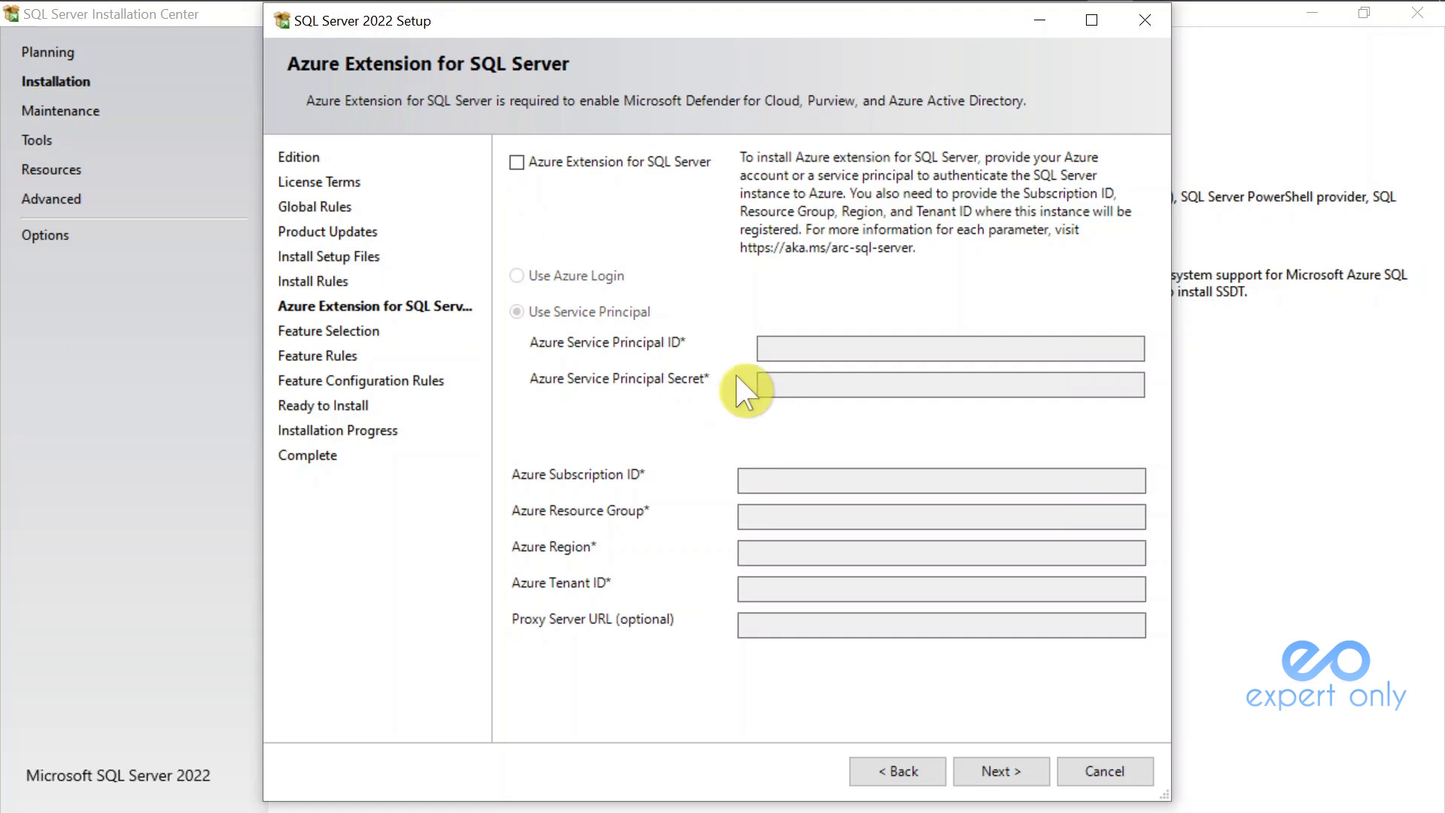
pyautogui.click(516, 161)
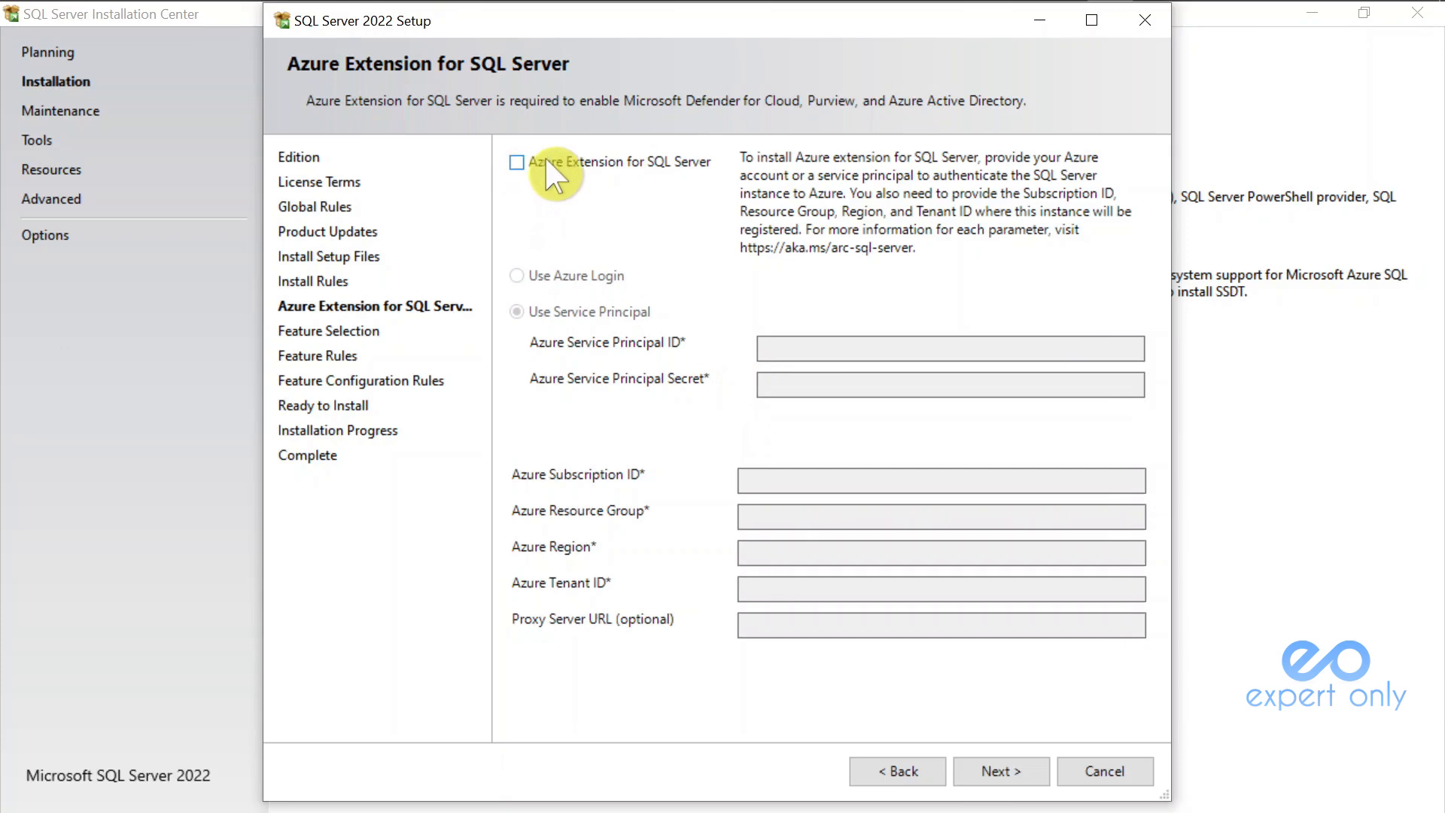
pyautogui.click(1001, 769)
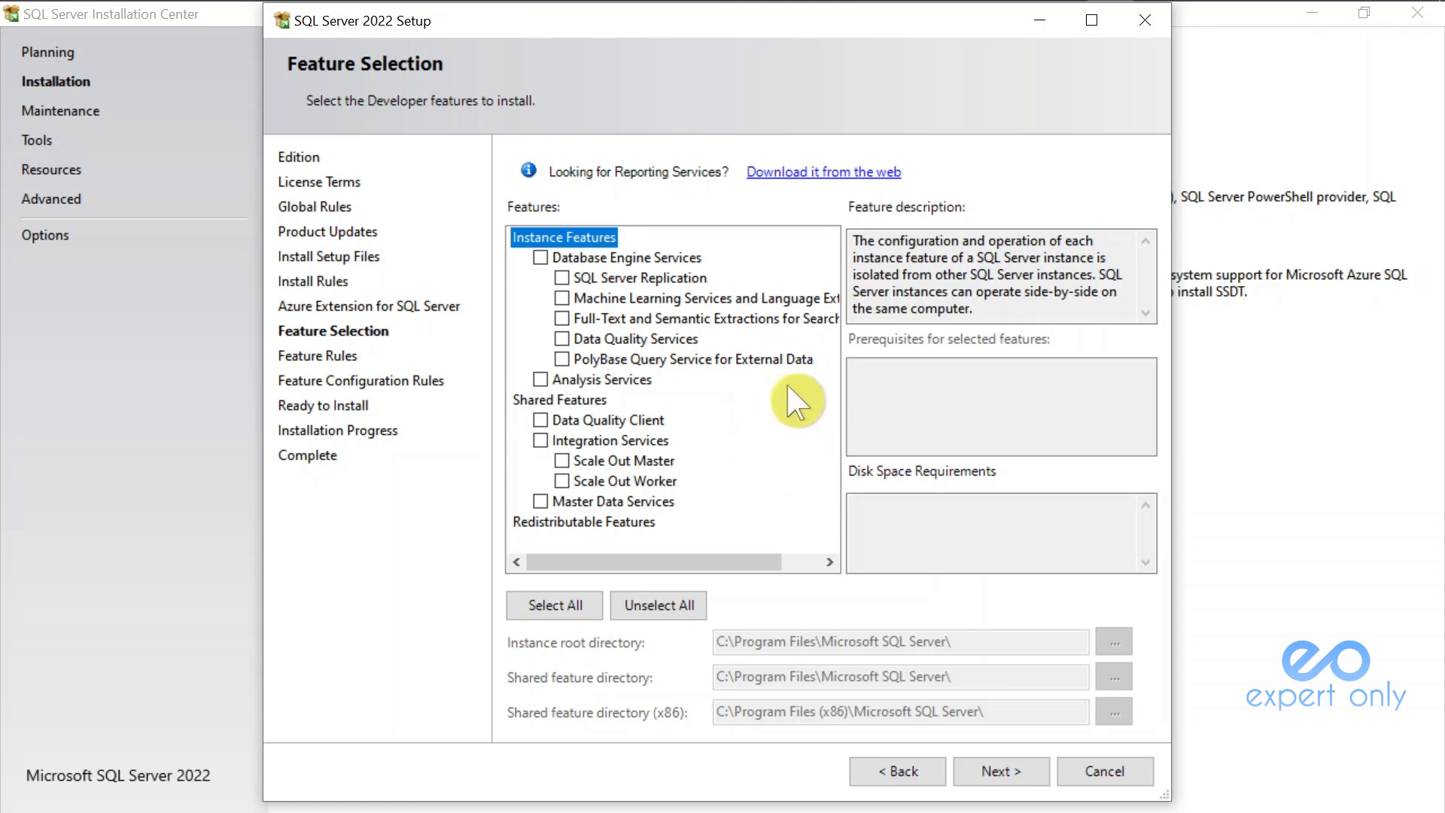
# - Select Database Engine Services and Integration Services as the features to install and continue to the instance configuration
pyautogui.click(541, 258)
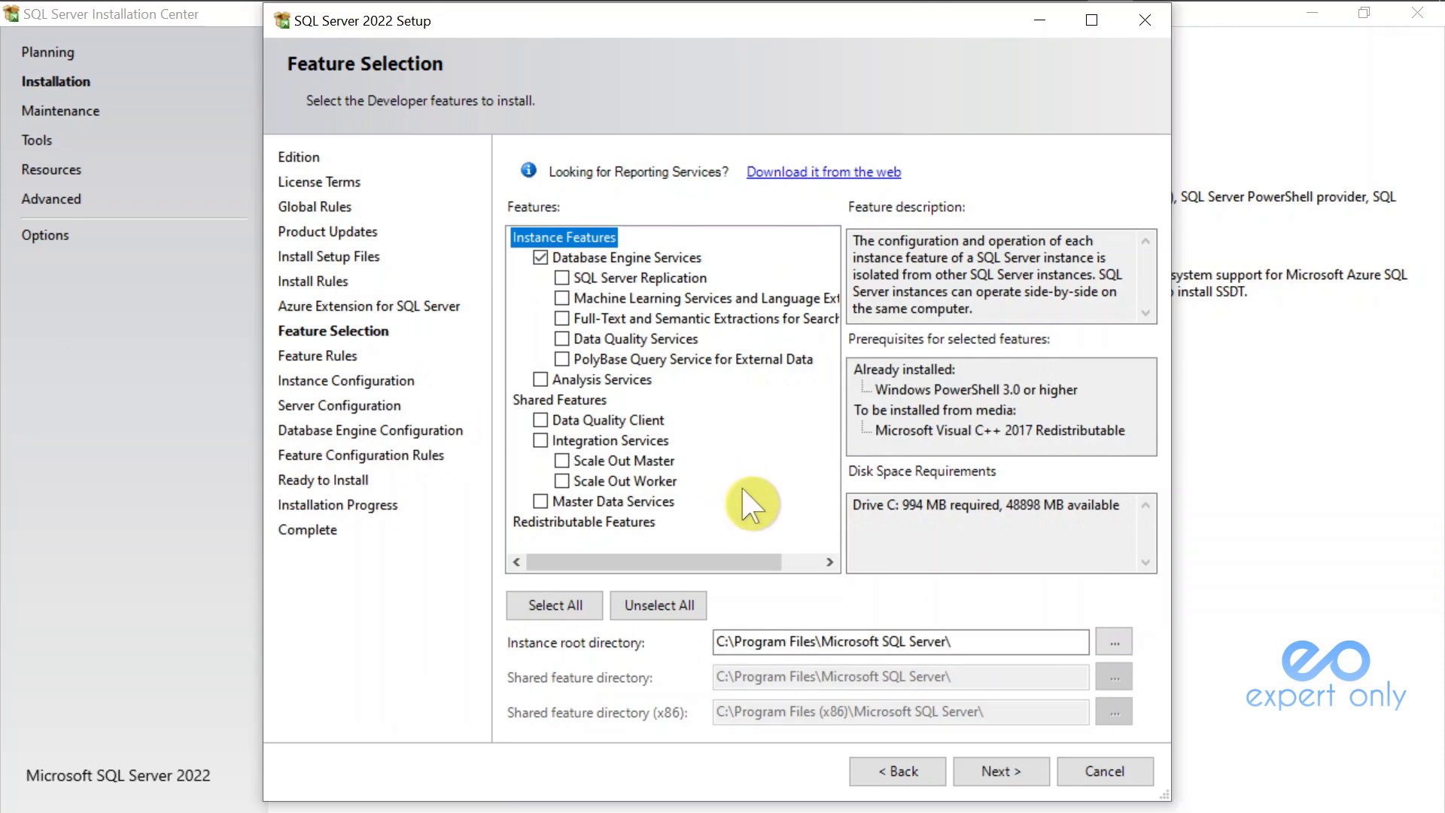
pyautogui.click(541, 441)
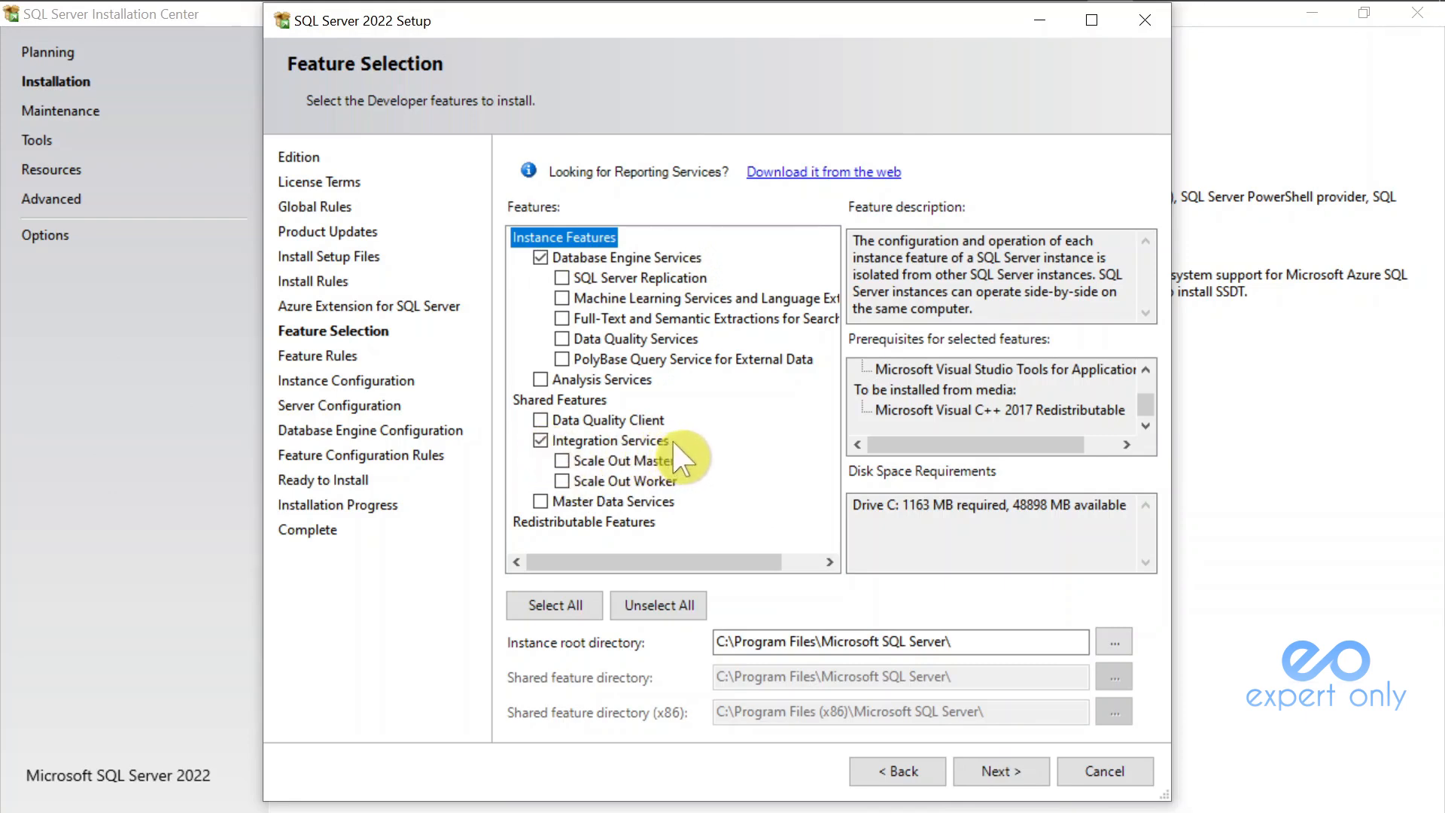
pyautogui.click(1004, 768)
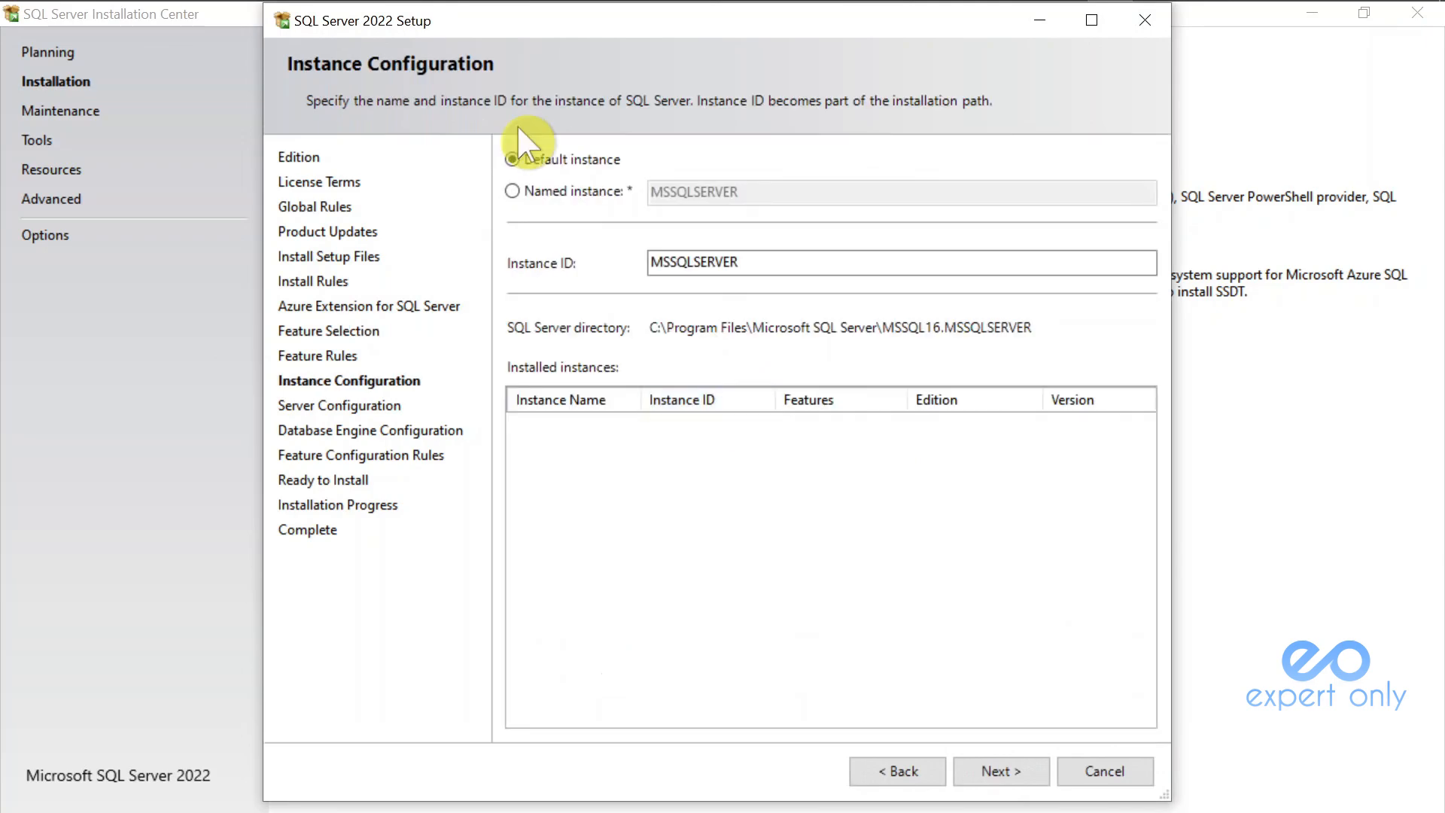
# - Check the named instance option, keep Default instance with instance ID MSSQLSERVER and continue to the server configuration
pyautogui.moveTo(775, 261); pyautogui.dragTo(579, 265)
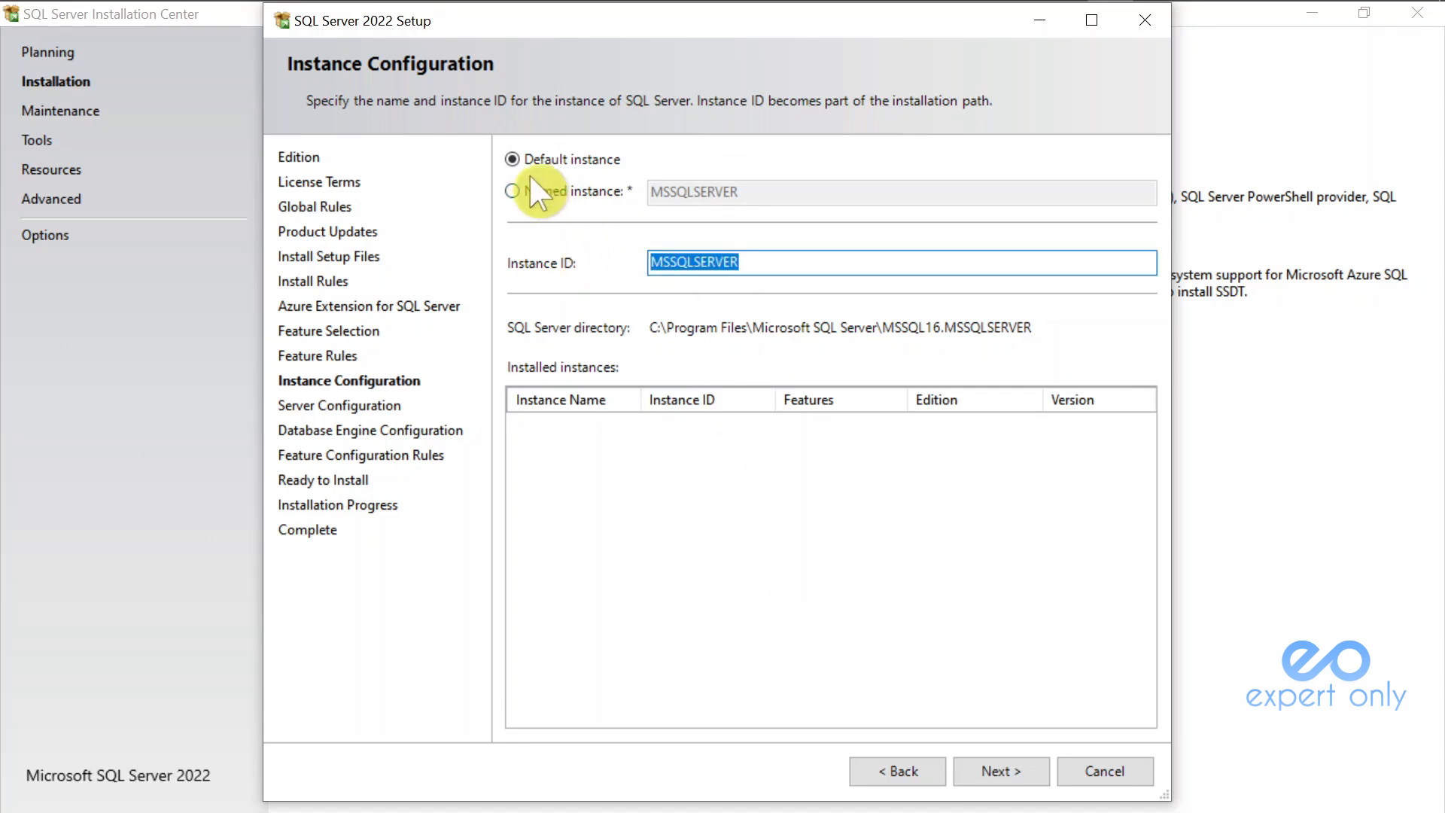
pyautogui.click(512, 190)
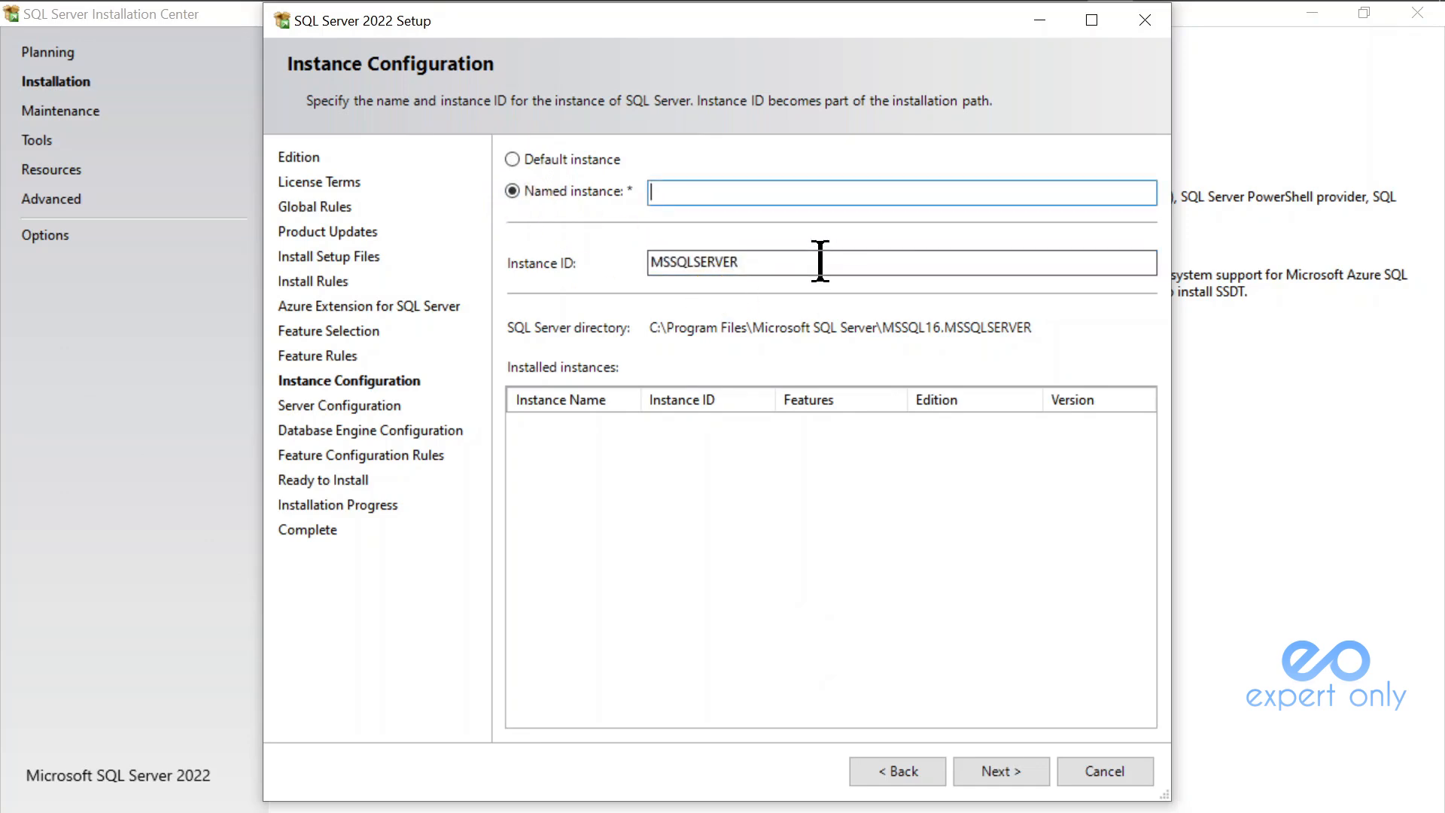
pyautogui.click(512, 159)
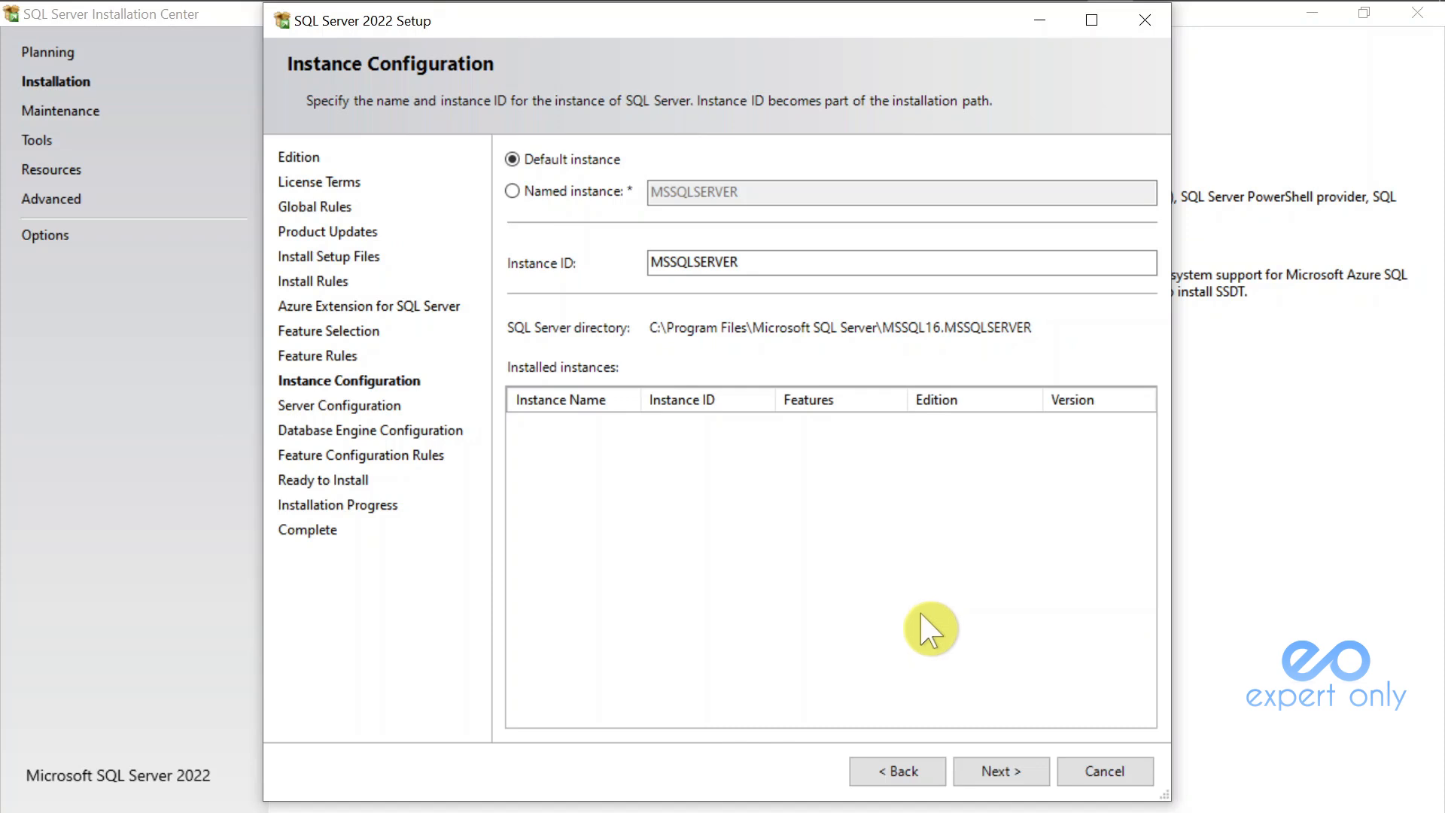
pyautogui.click(998, 765)
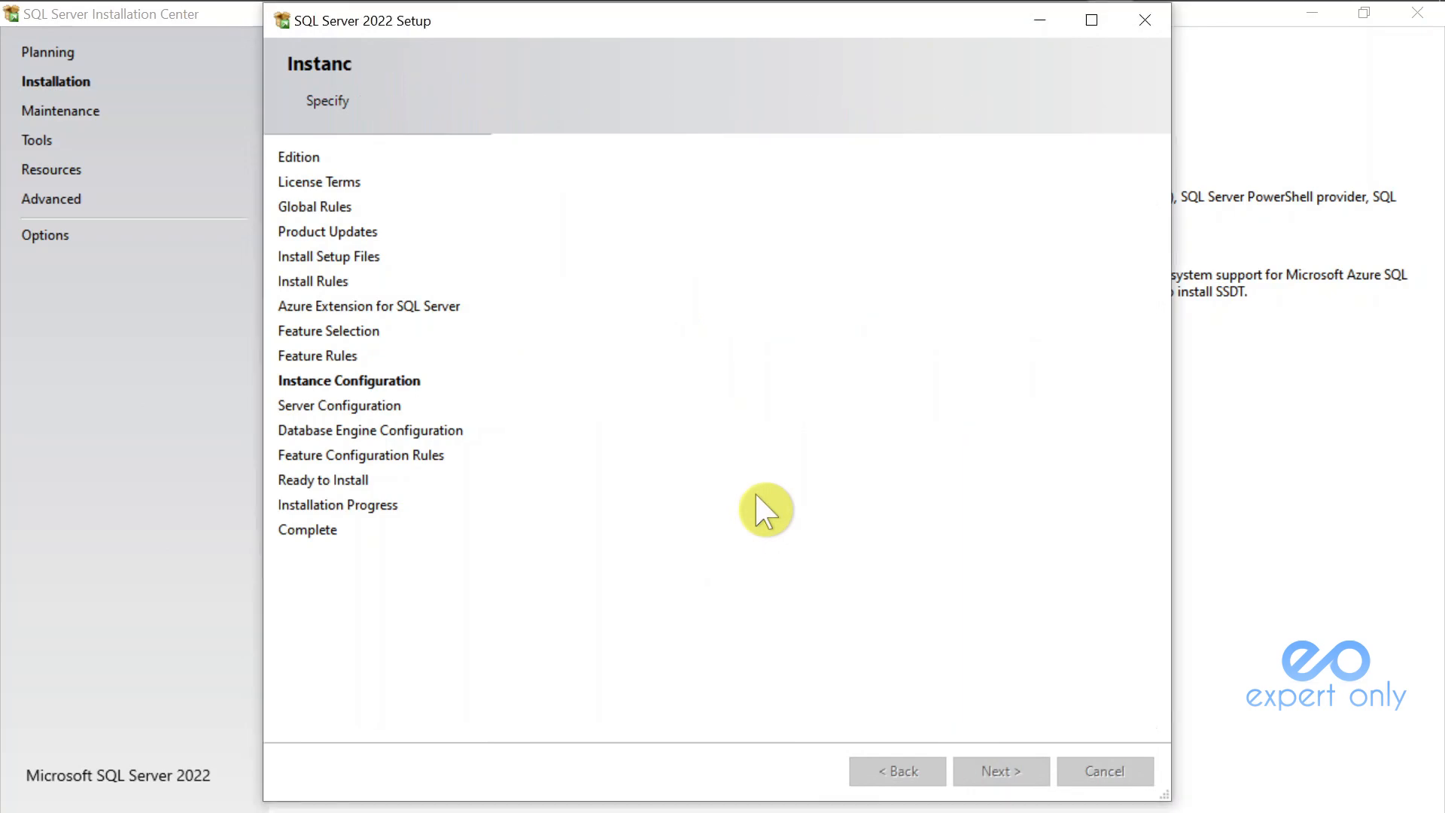
# - Widen the setup window and set the startup type of SQL Server Agent and SQL Server Browser to Automatic
pyautogui.moveTo(1037, 613); pyautogui.dragTo(1311, 607)
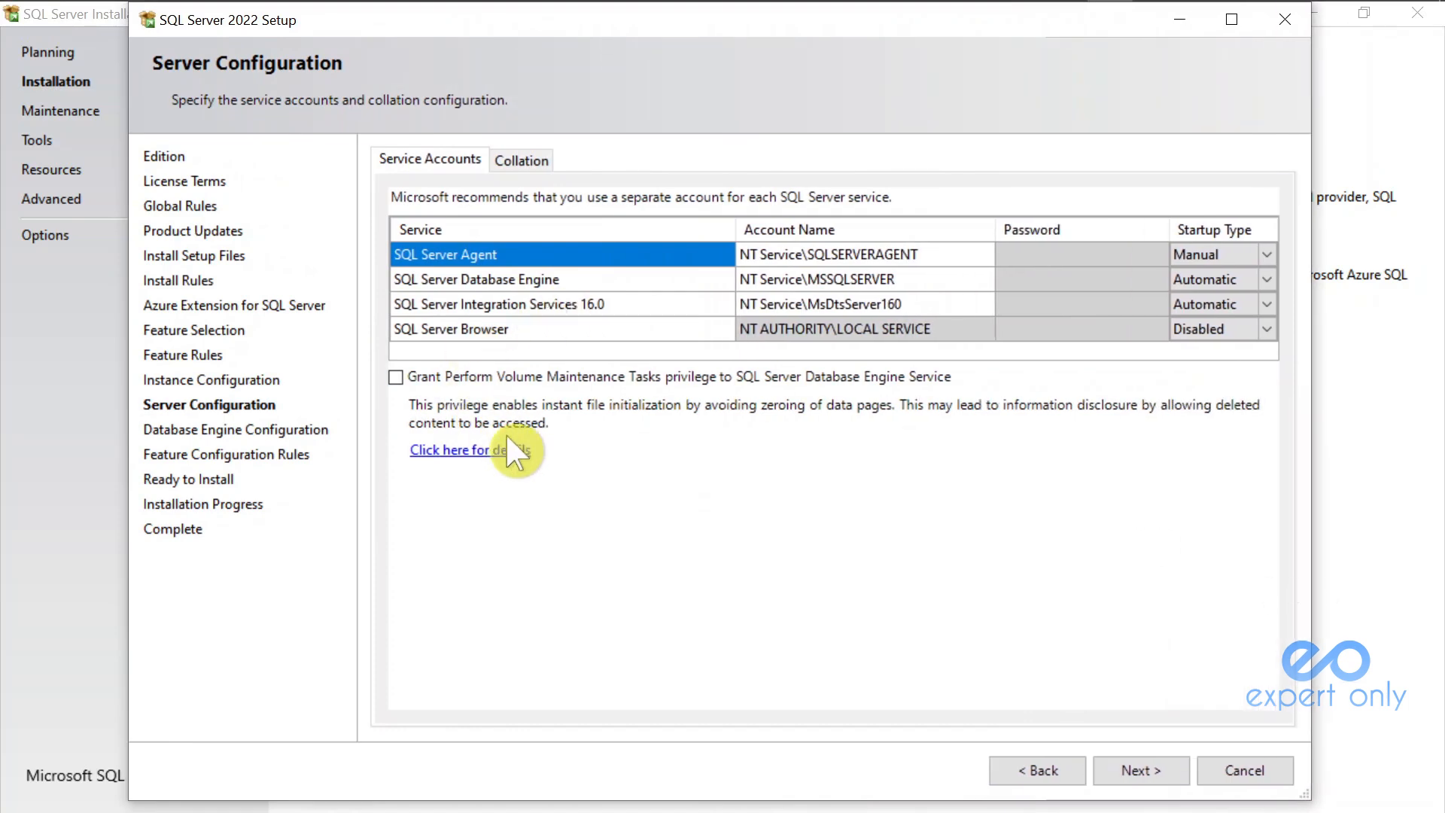
pyautogui.click(761, 254)
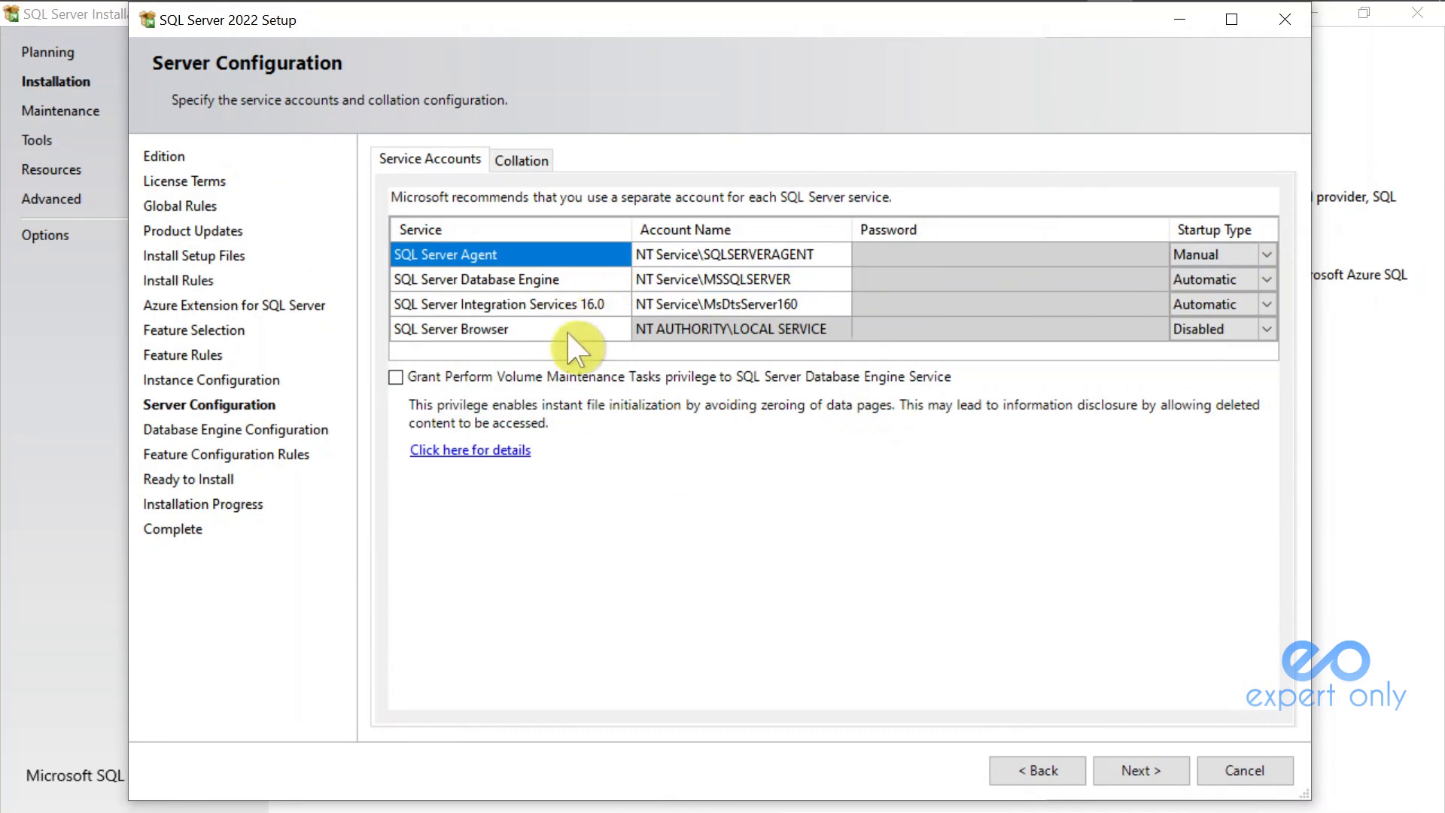
pyautogui.click(1267, 255)
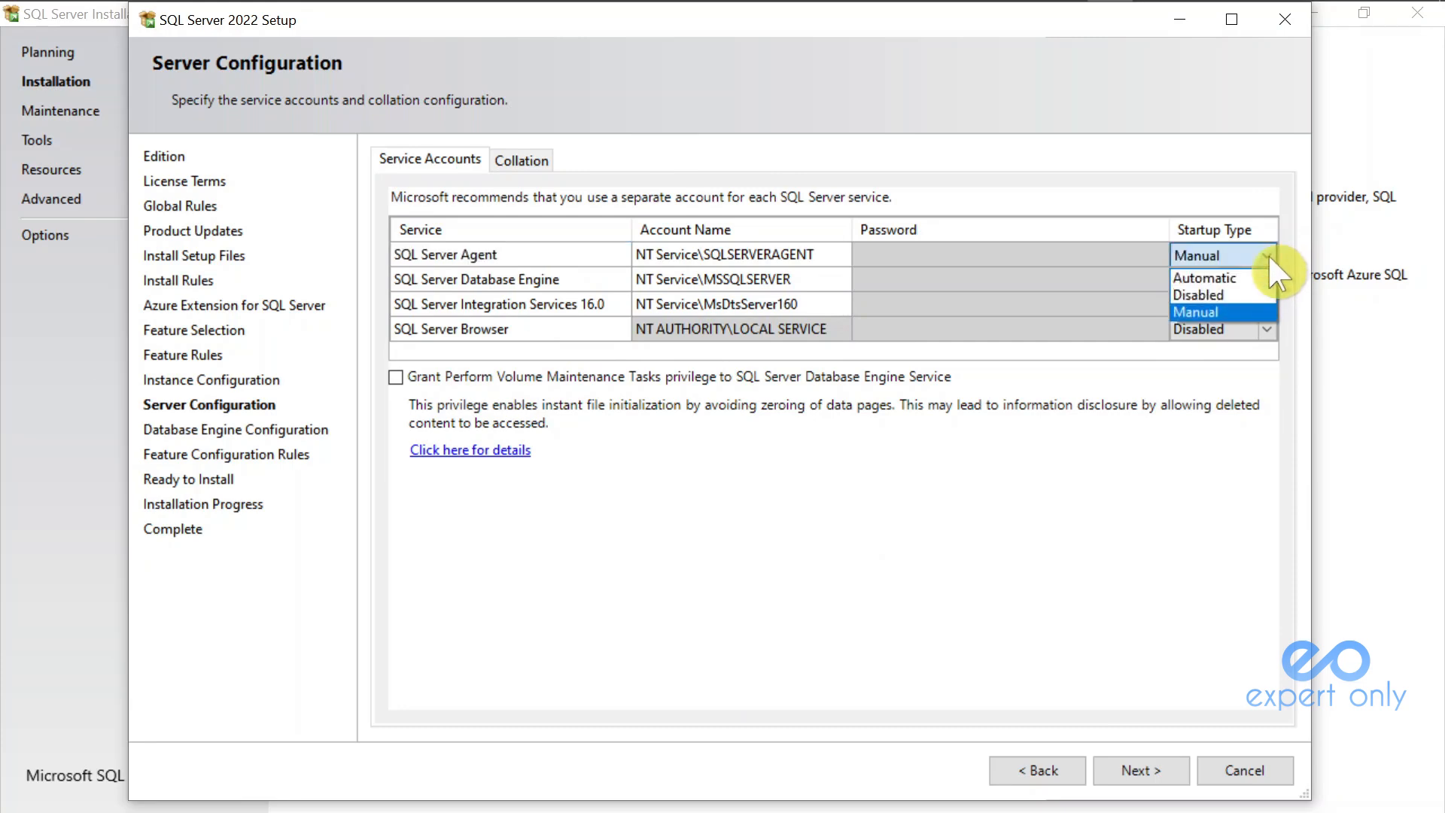
pyautogui.click(1230, 276)
pyautogui.click(1264, 301)
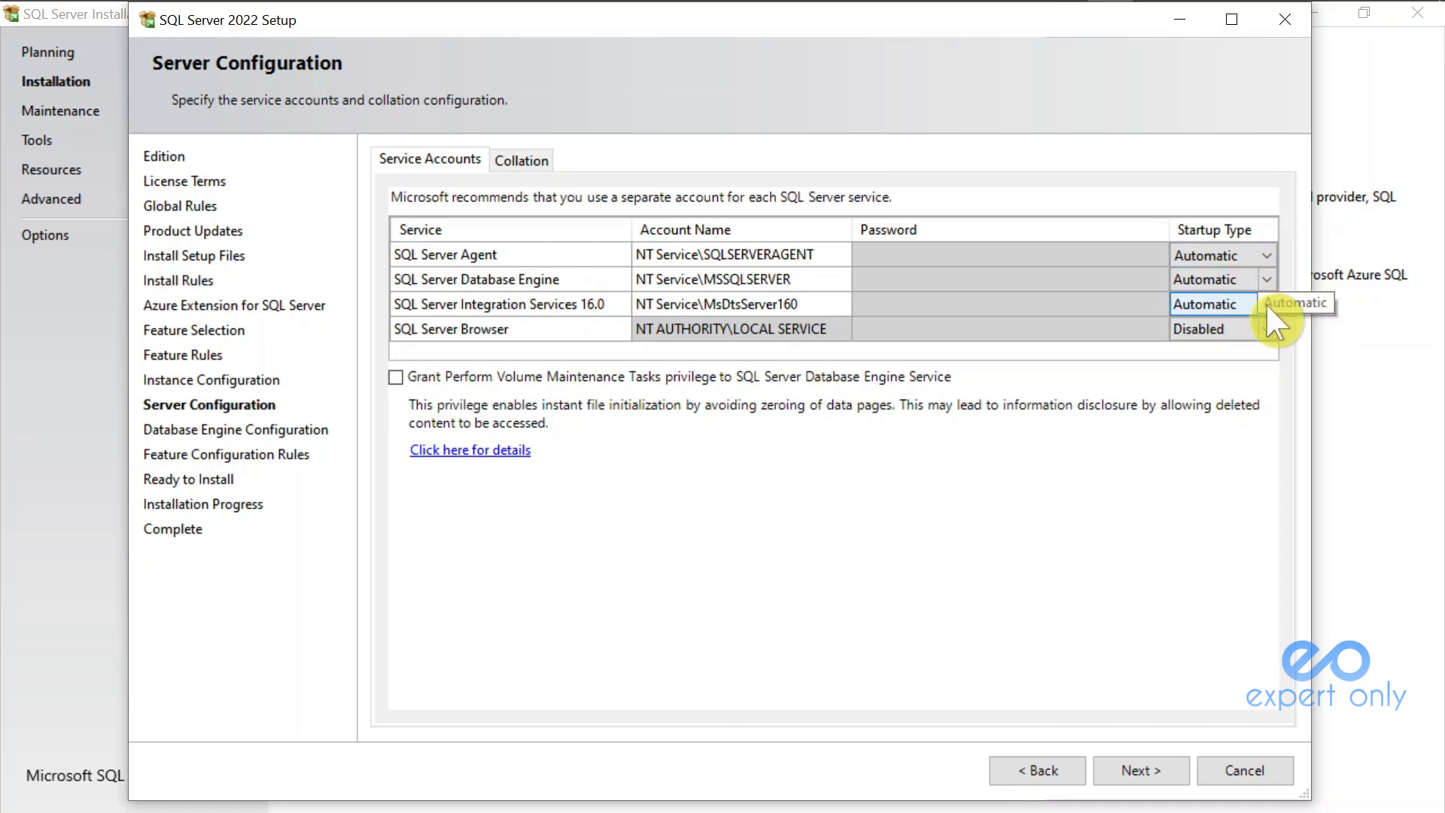
pyautogui.click(1271, 325)
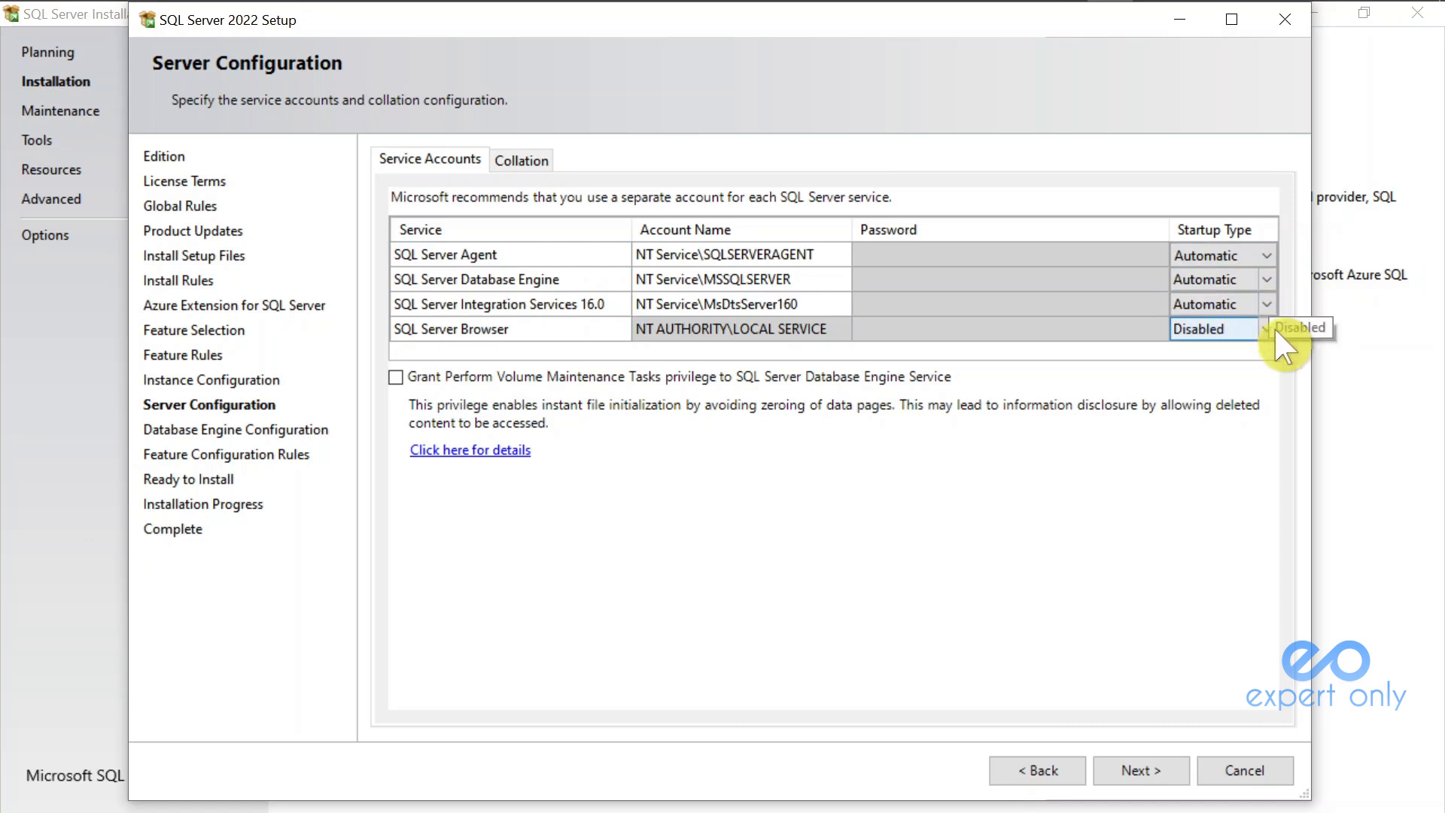
pyautogui.click(1269, 328)
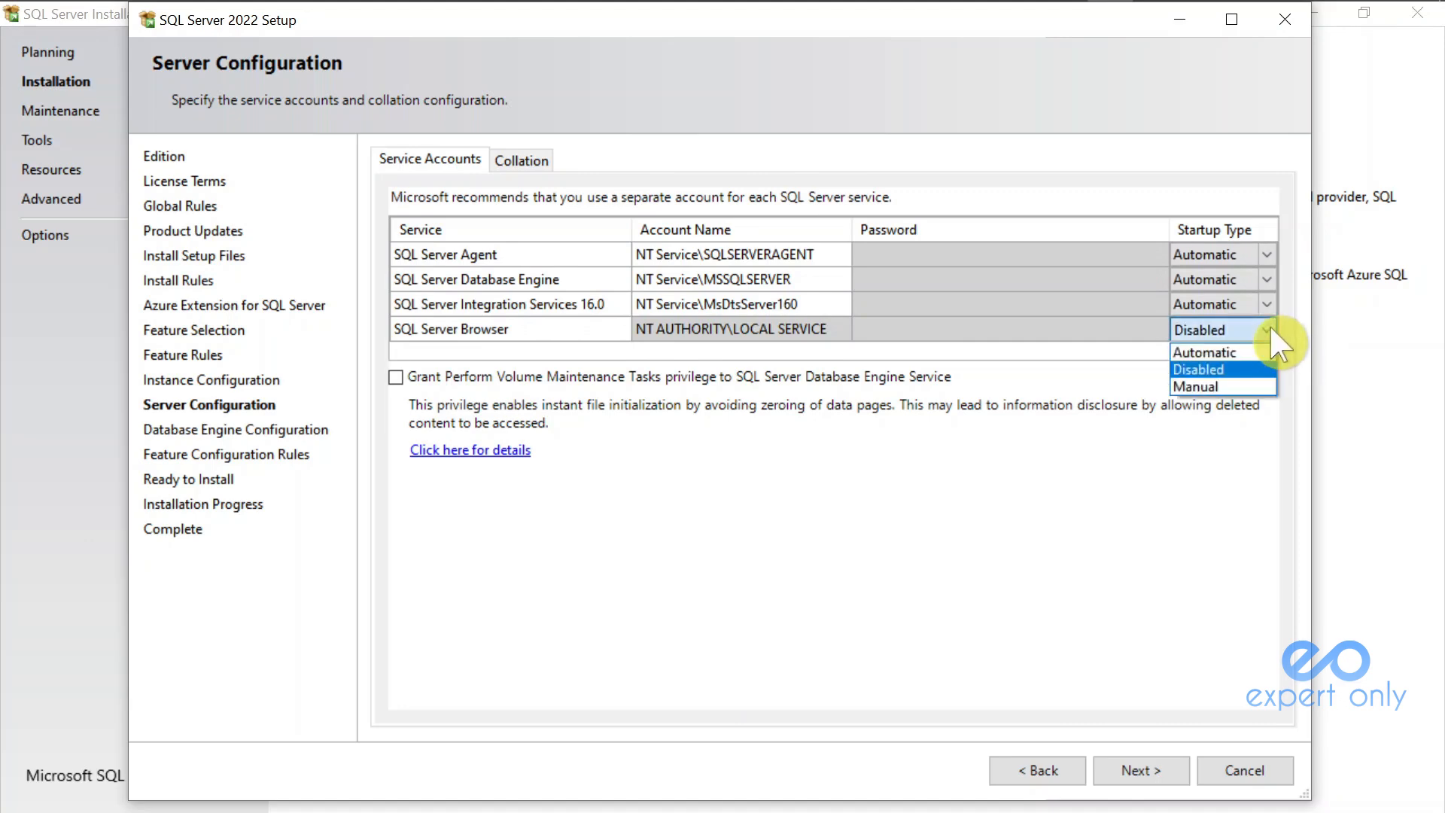
pyautogui.click(1213, 350)
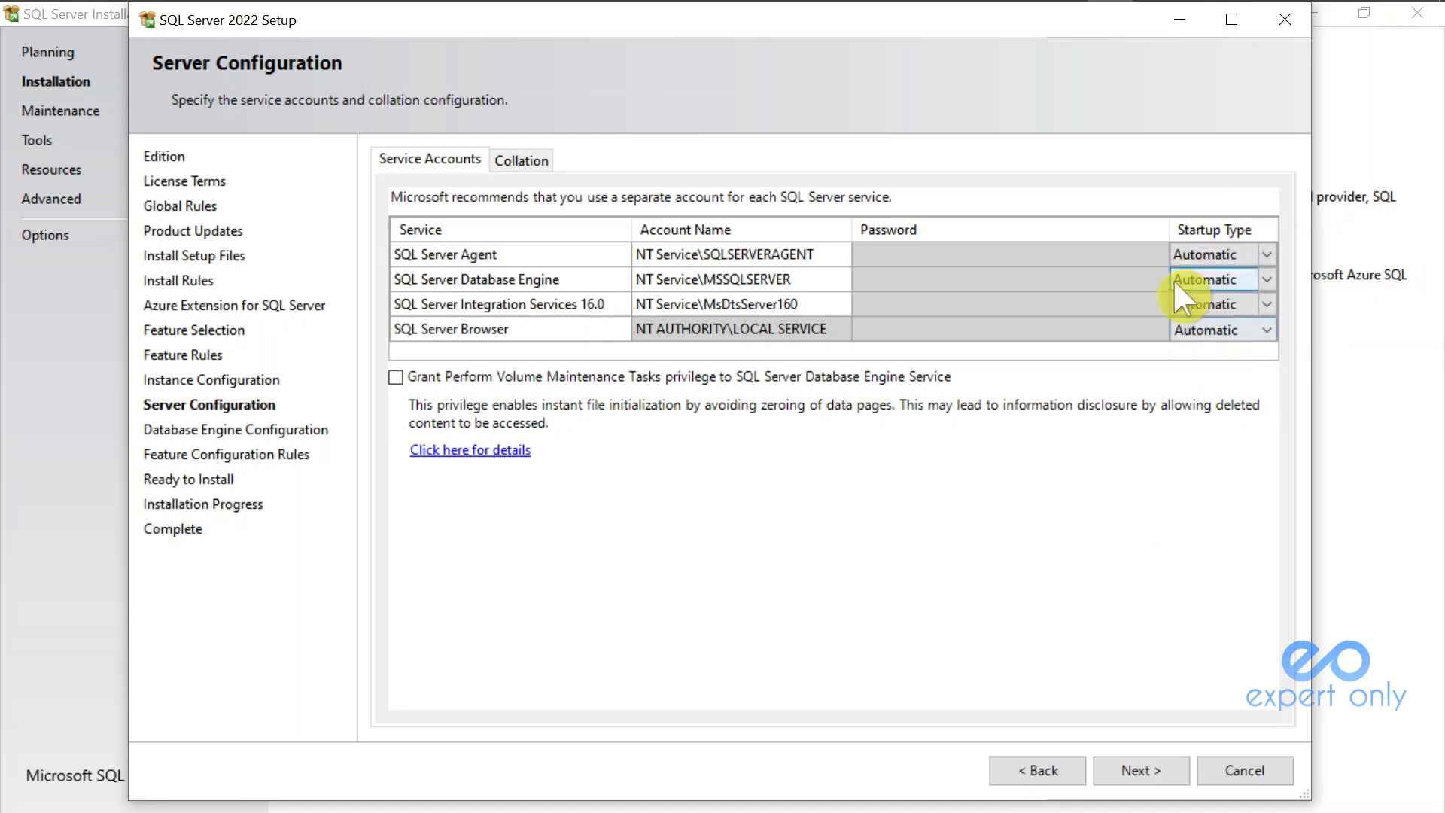
# - Check the Database Engine collation and set the SQL Server Agent service account to NT Service\SQLSERVERAGENT
pyautogui.click(766, 254)
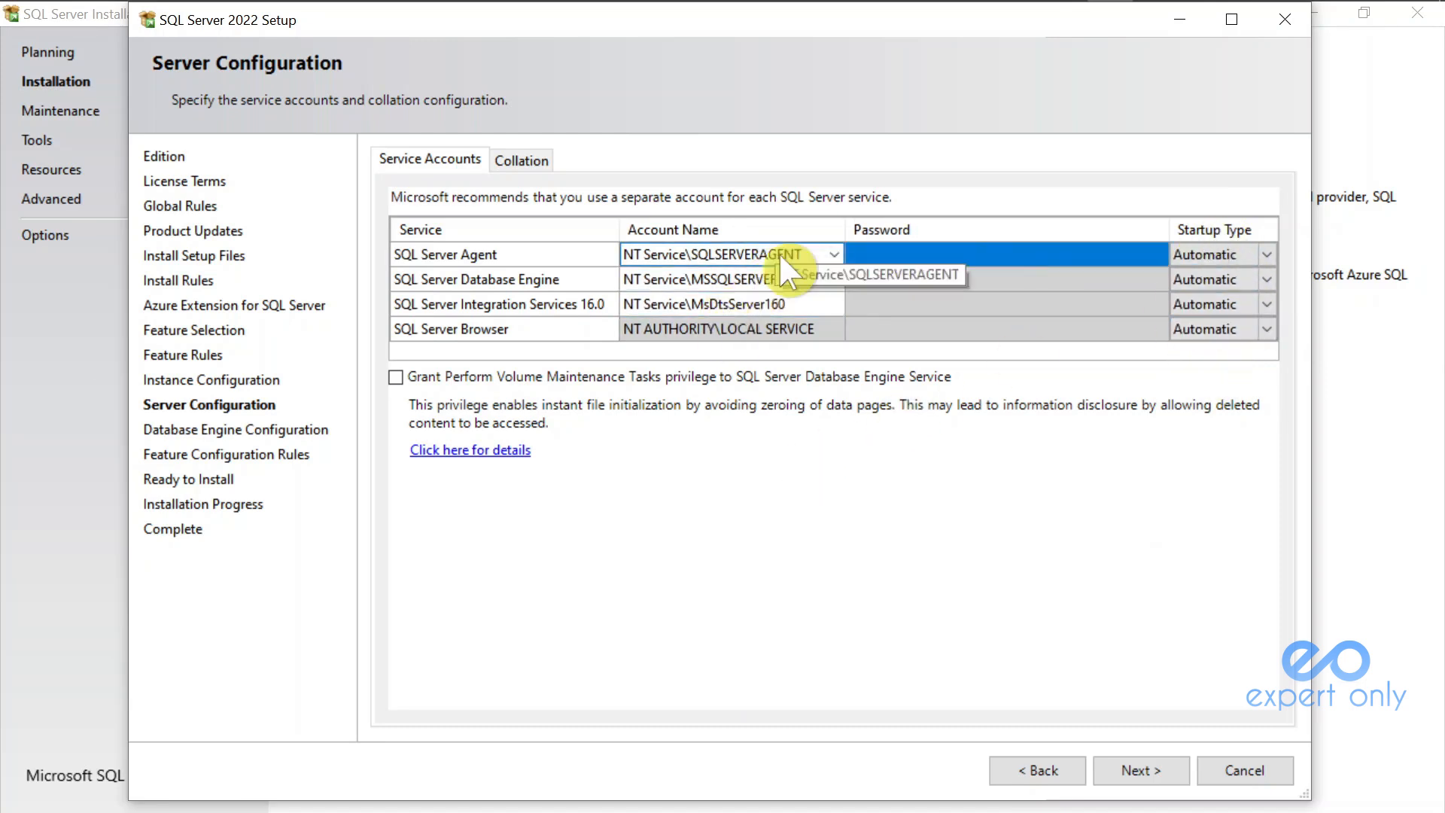
pyautogui.click(978, 279)
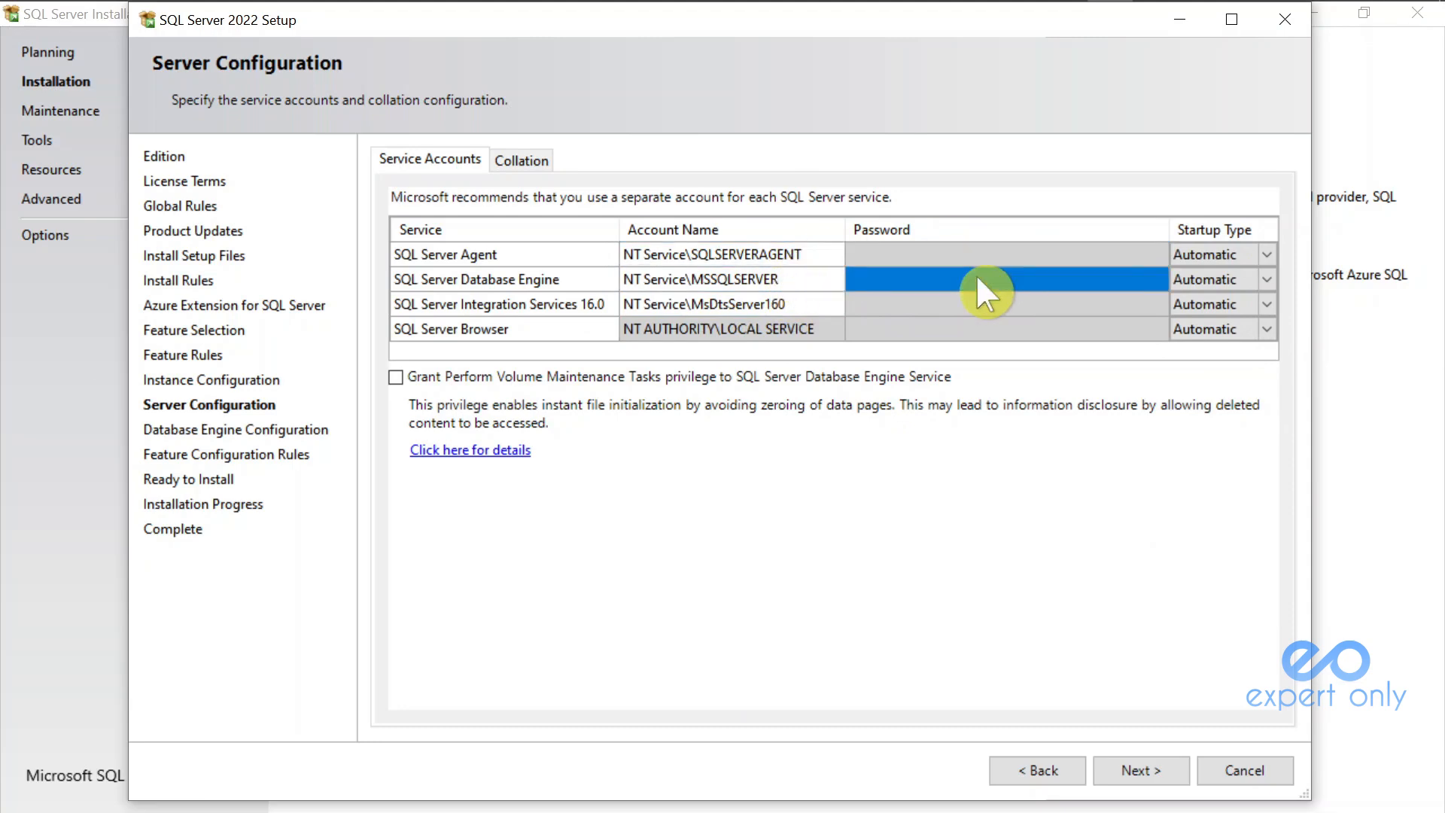
pyautogui.click(511, 158)
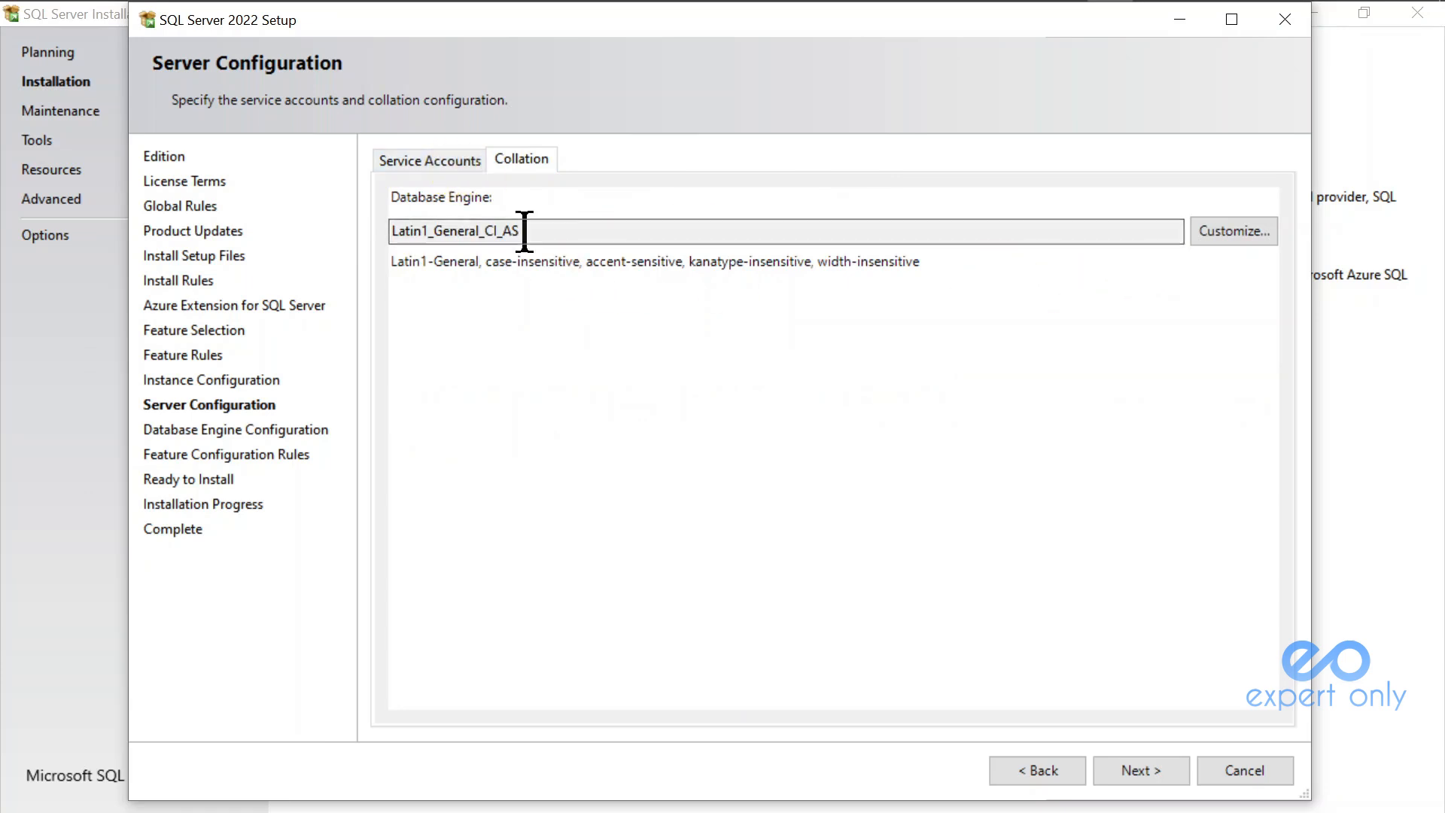
pyautogui.click(449, 159)
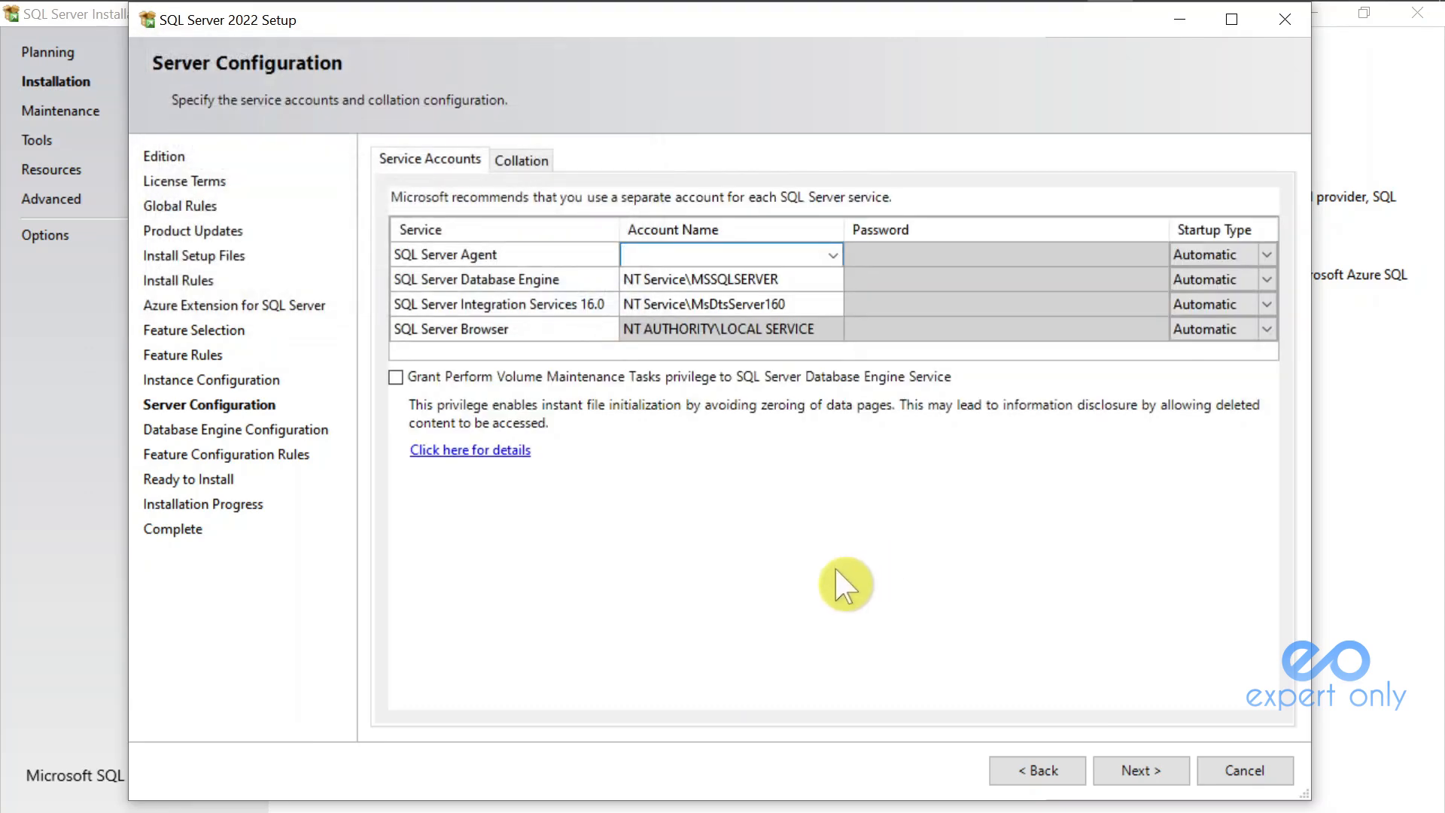
pyautogui.click(828, 248)
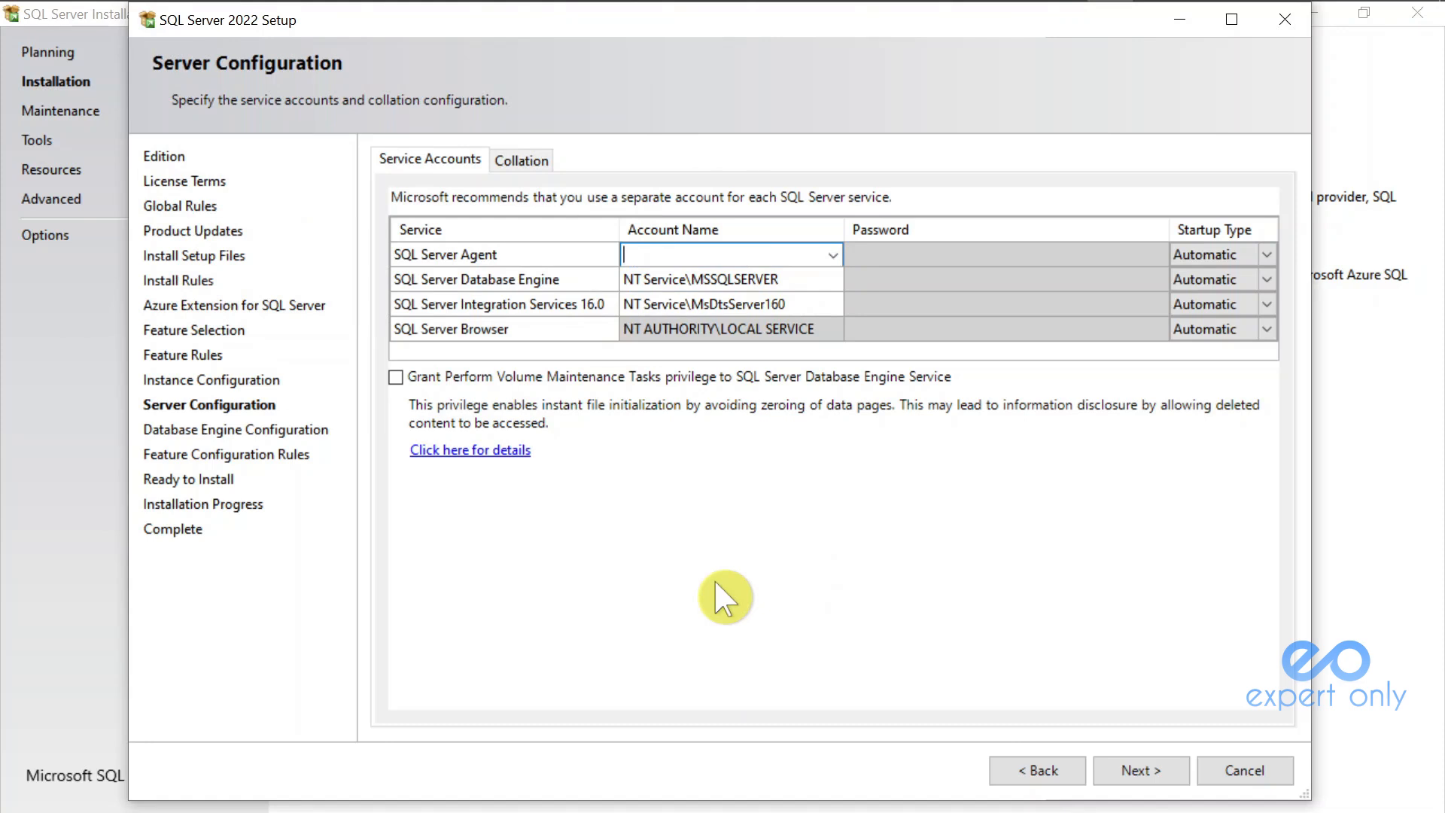
pyautogui.click(832, 255)
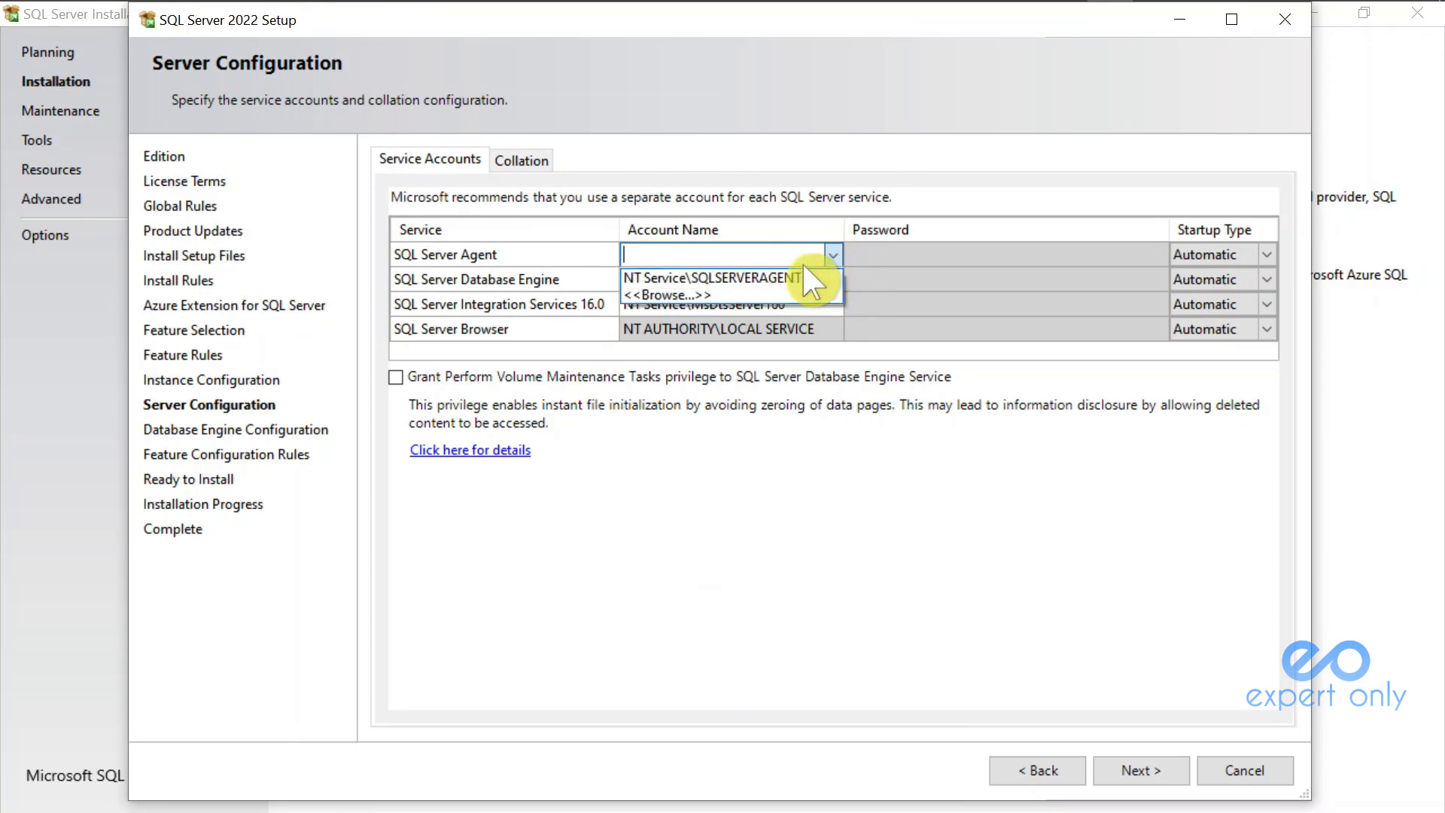
pyautogui.click(802, 277)
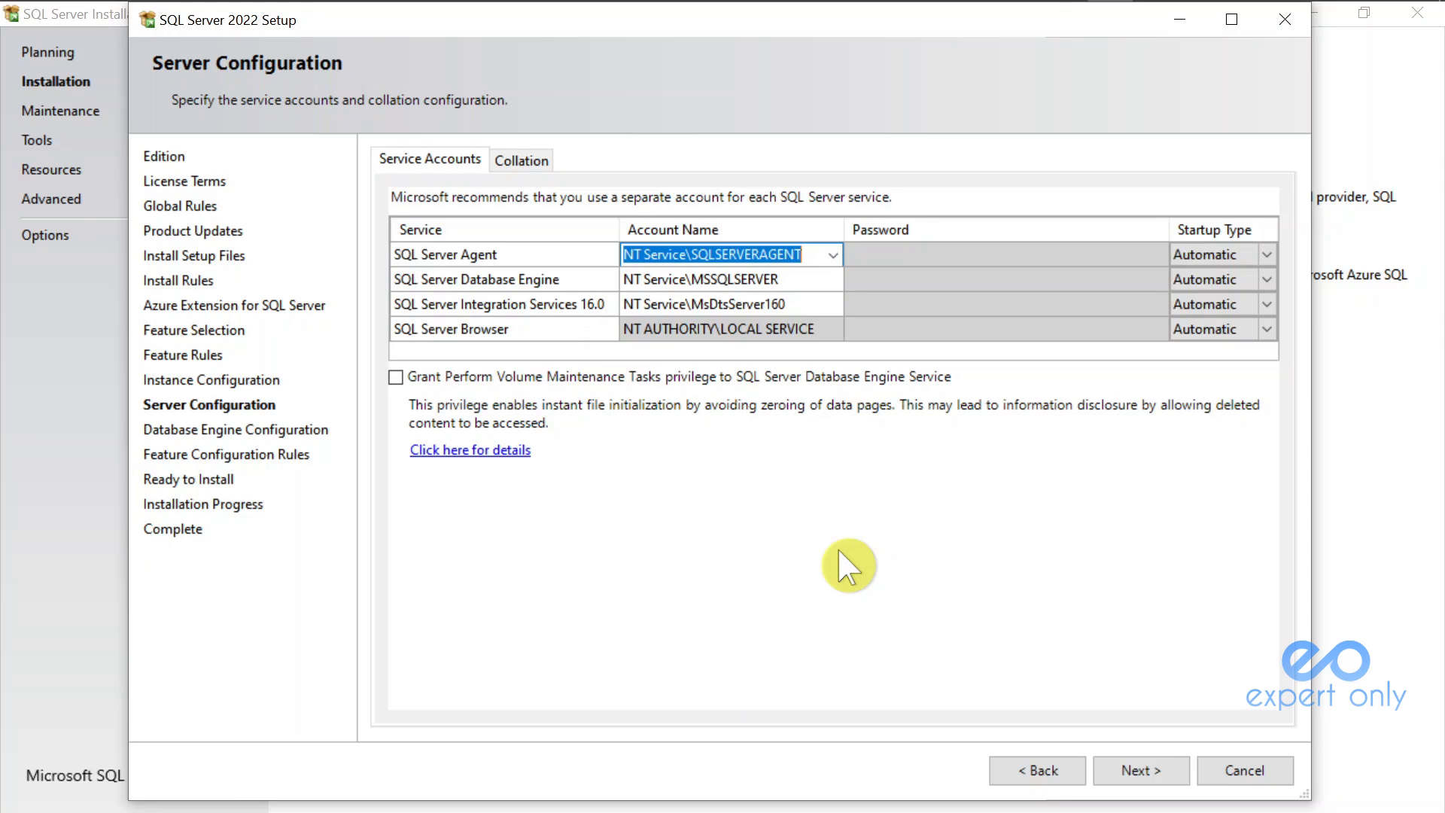
pyautogui.click(817, 255)
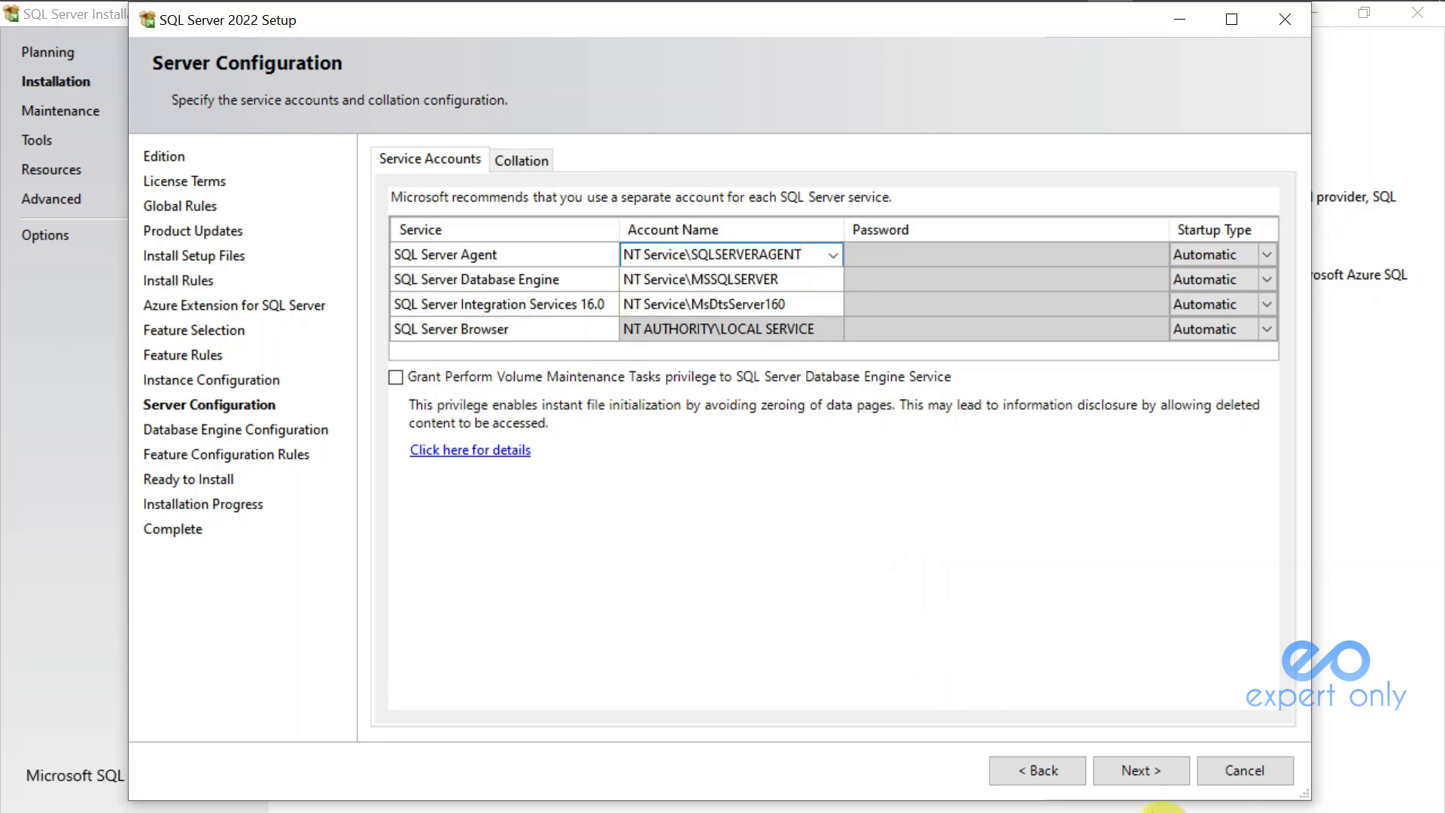
# - Continue to the Database Engine configuration and set the authentication mode to Mixed Mode
pyautogui.click(1148, 771)
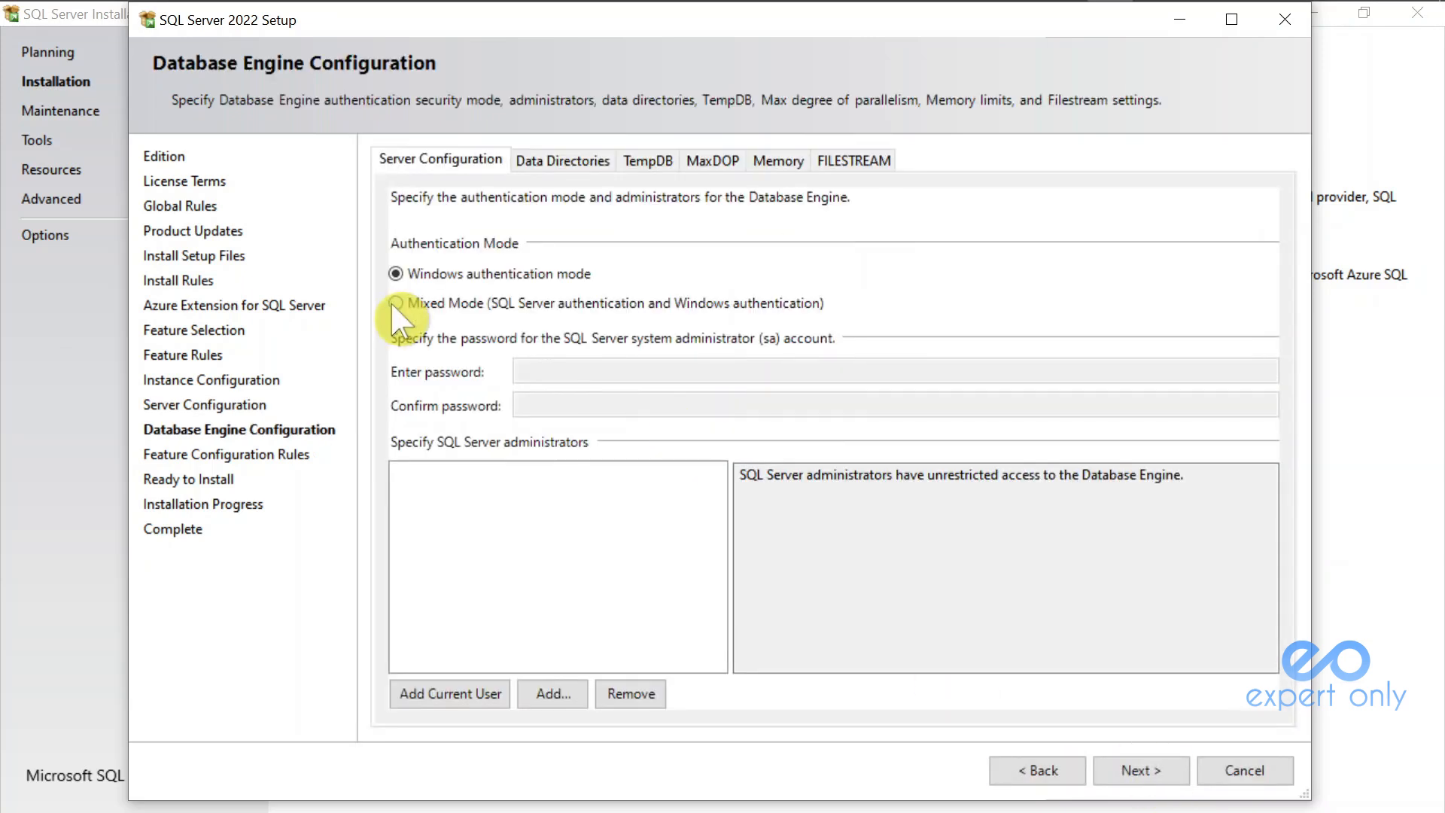
pyautogui.click(396, 303)
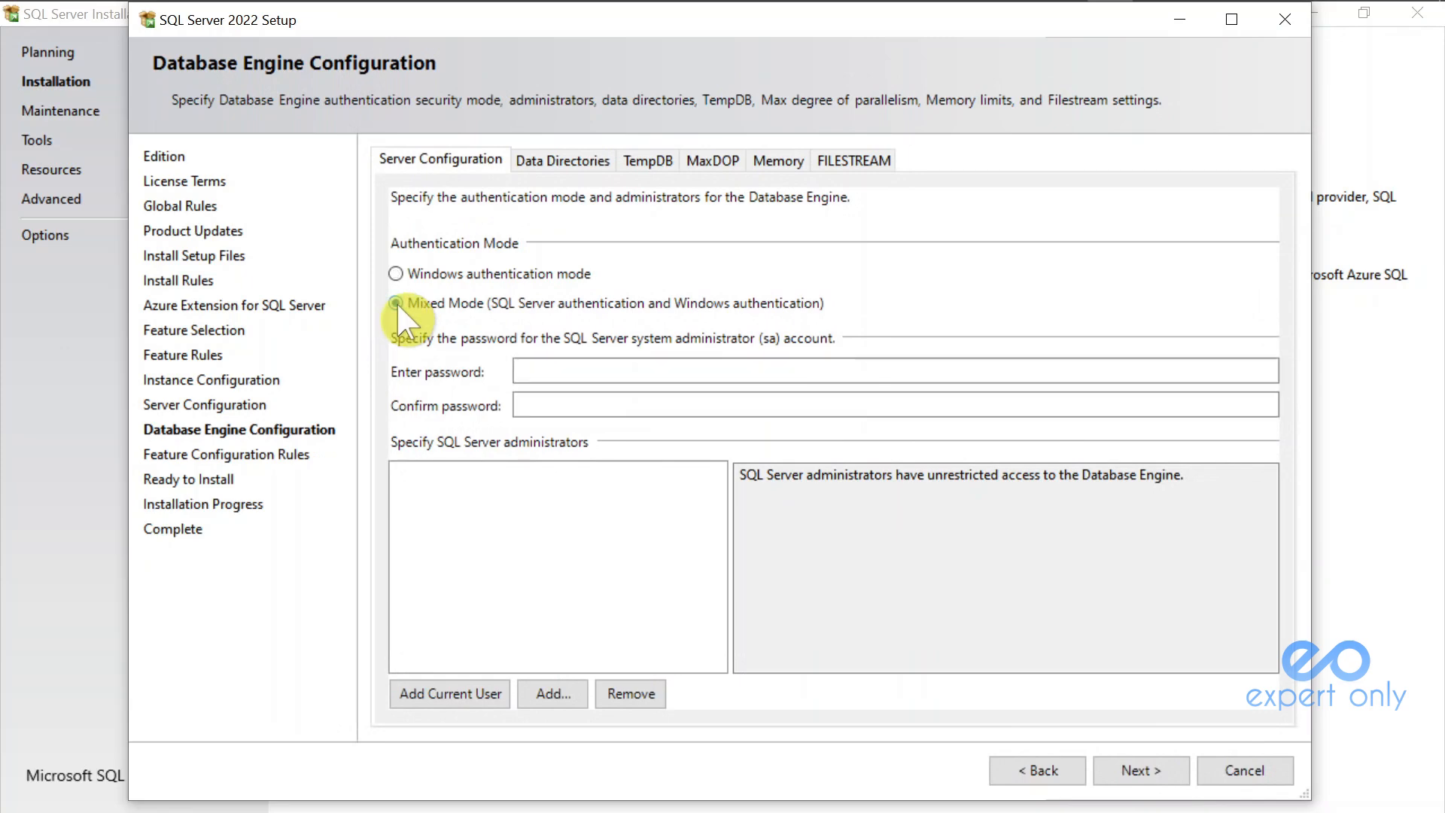
pyautogui.click(578, 274)
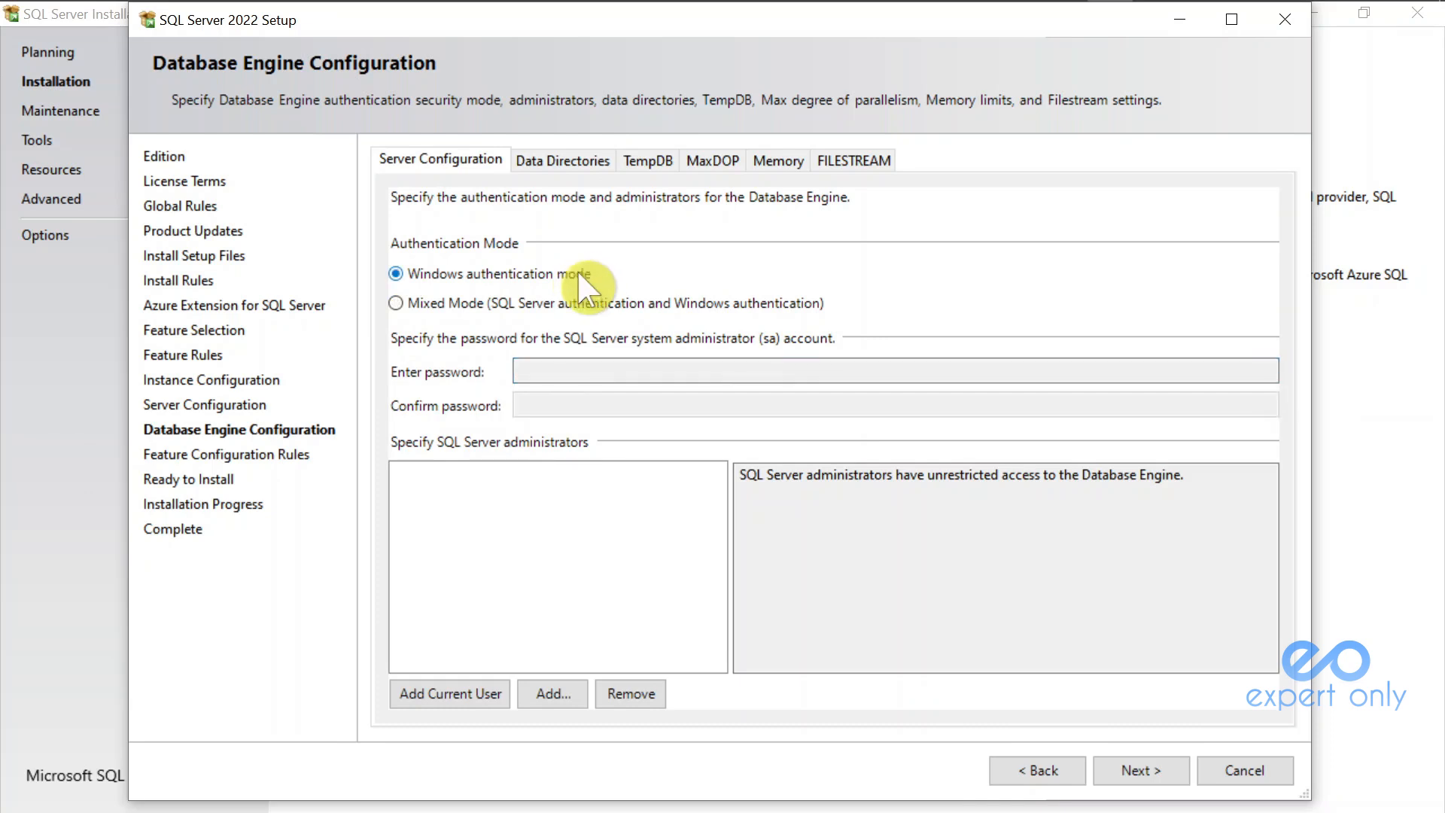
pyautogui.click(396, 303)
# - Add the current user as SQL Server administrator, then paste and confirm the password for the sa account
pyautogui.click(599, 366)
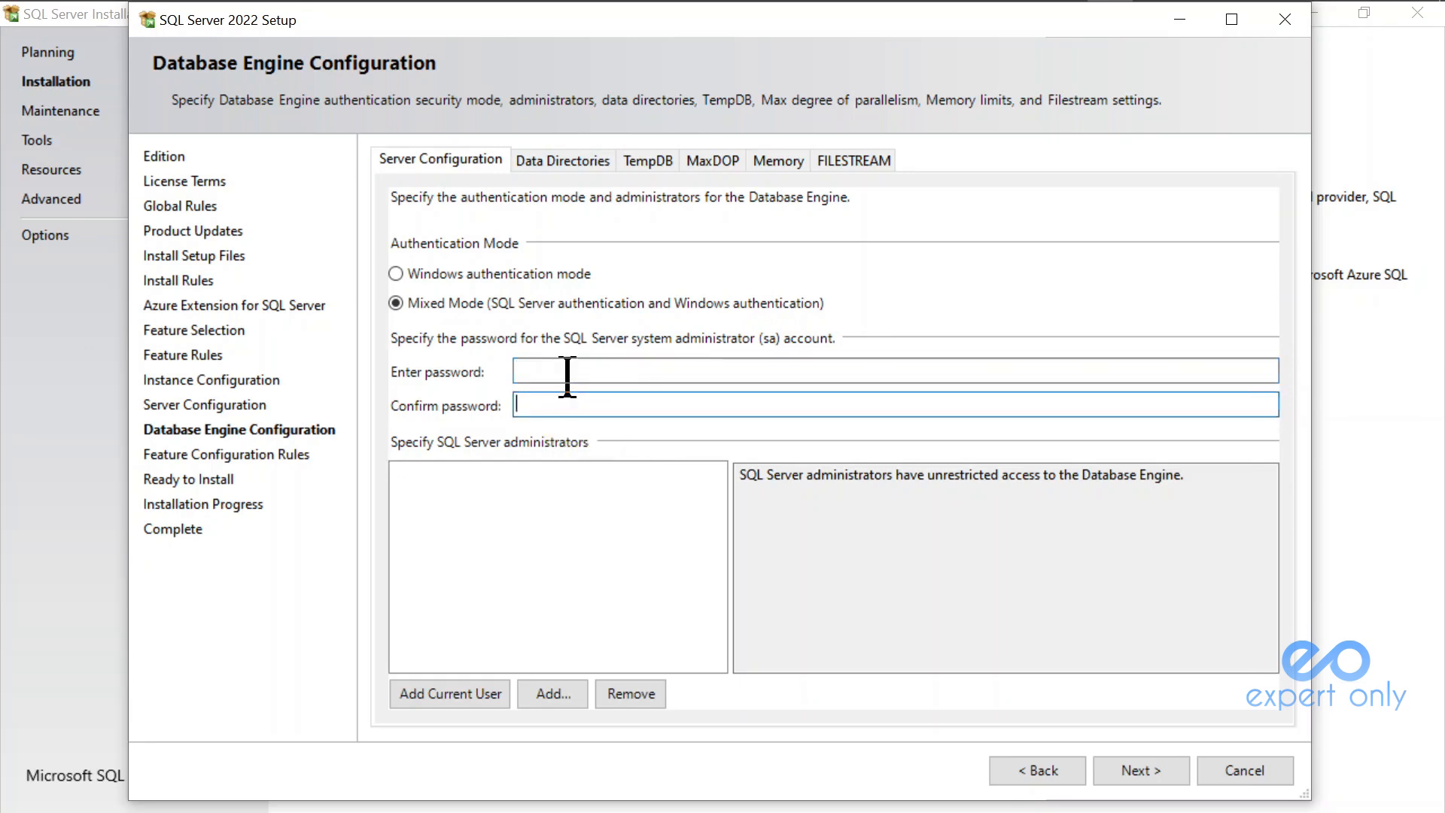
pyautogui.click(558, 403)
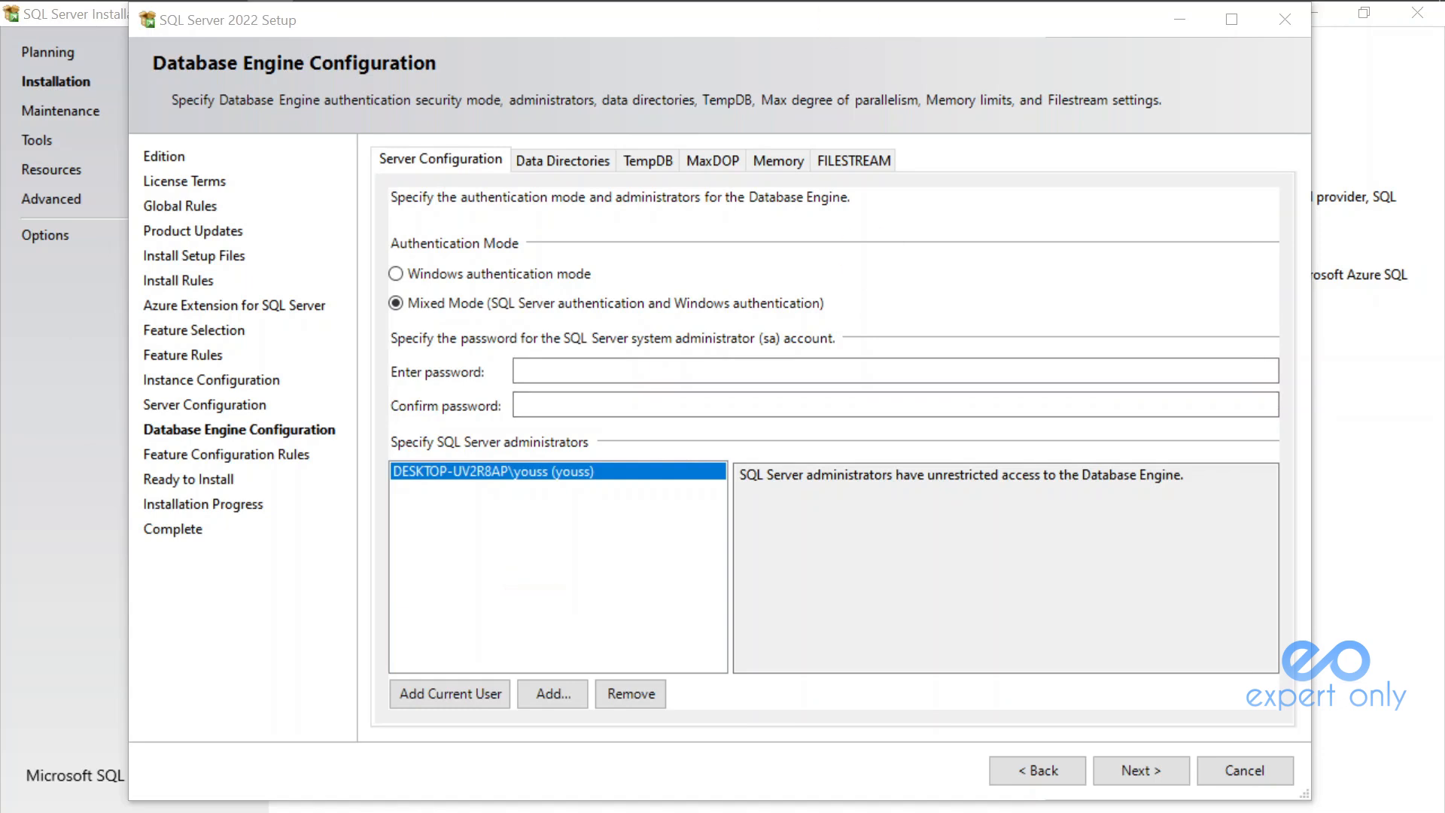
pyautogui.click(535, 368)
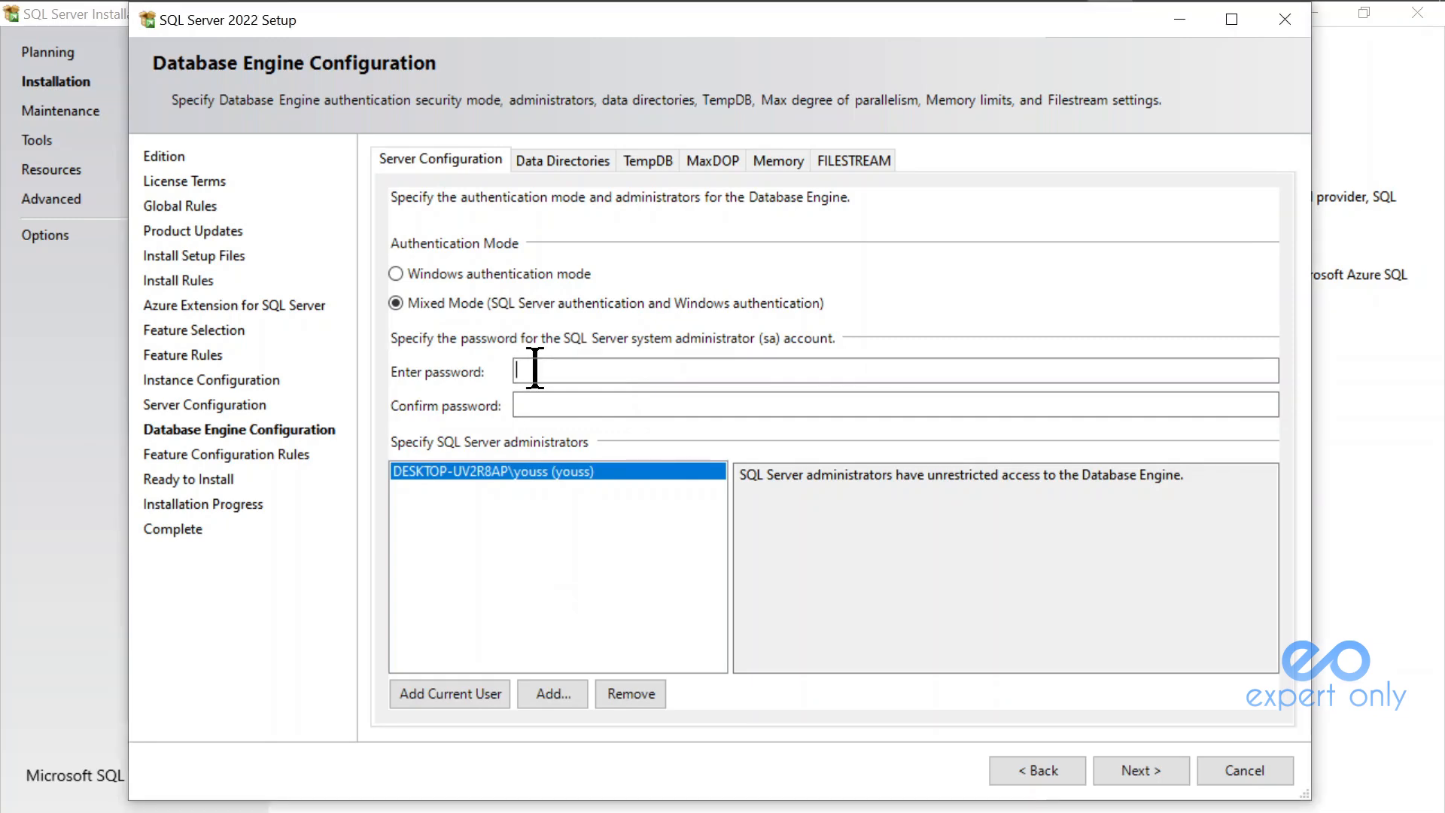
pyautogui.hotkey('ctrl', 'v')
pyautogui.click(558, 407)
pyautogui.hotkey('ctrl', 'v')
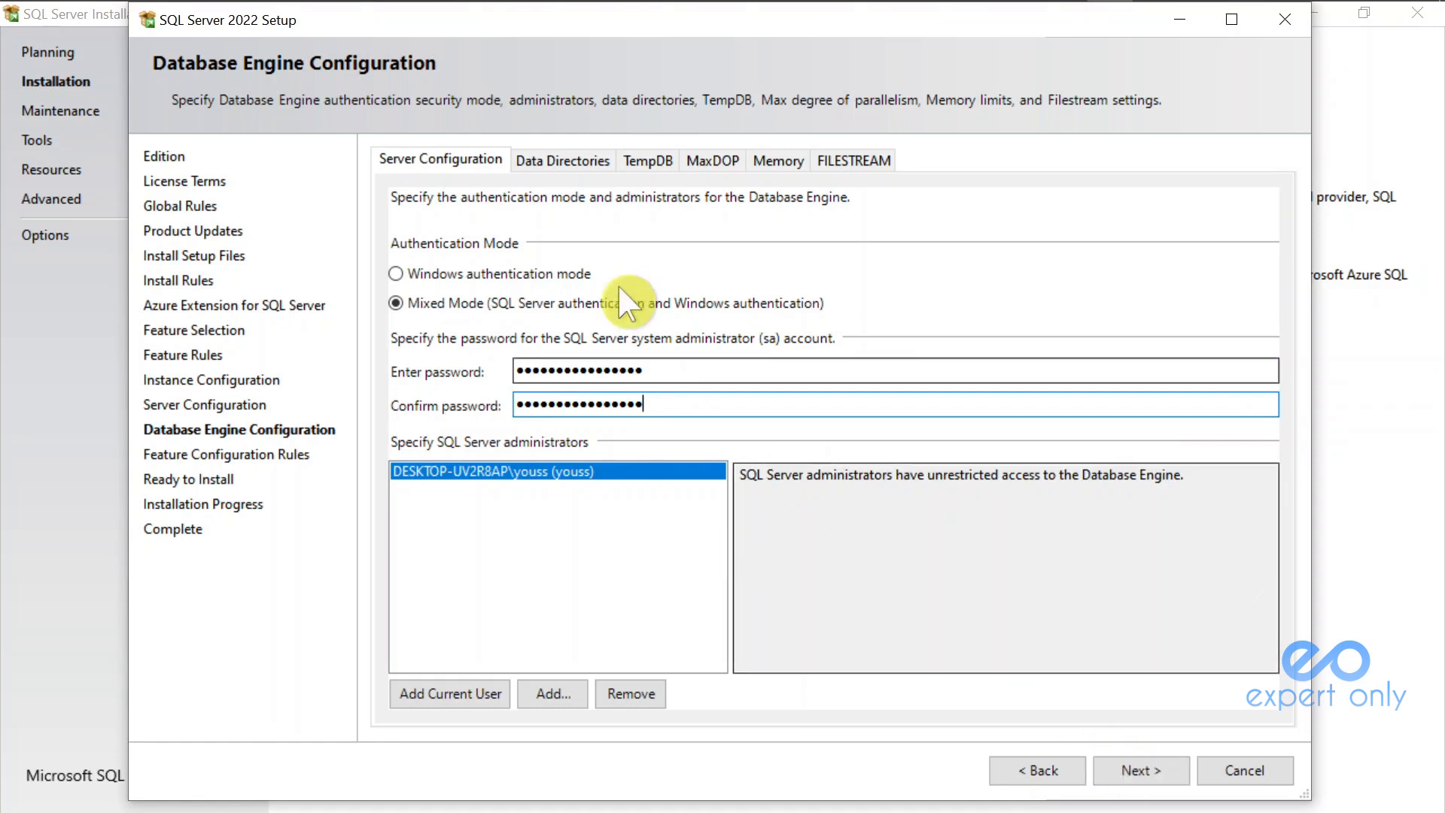
# - Examine the data root, user database, log and backup directory paths of the Database Engine
pyautogui.click(548, 162)
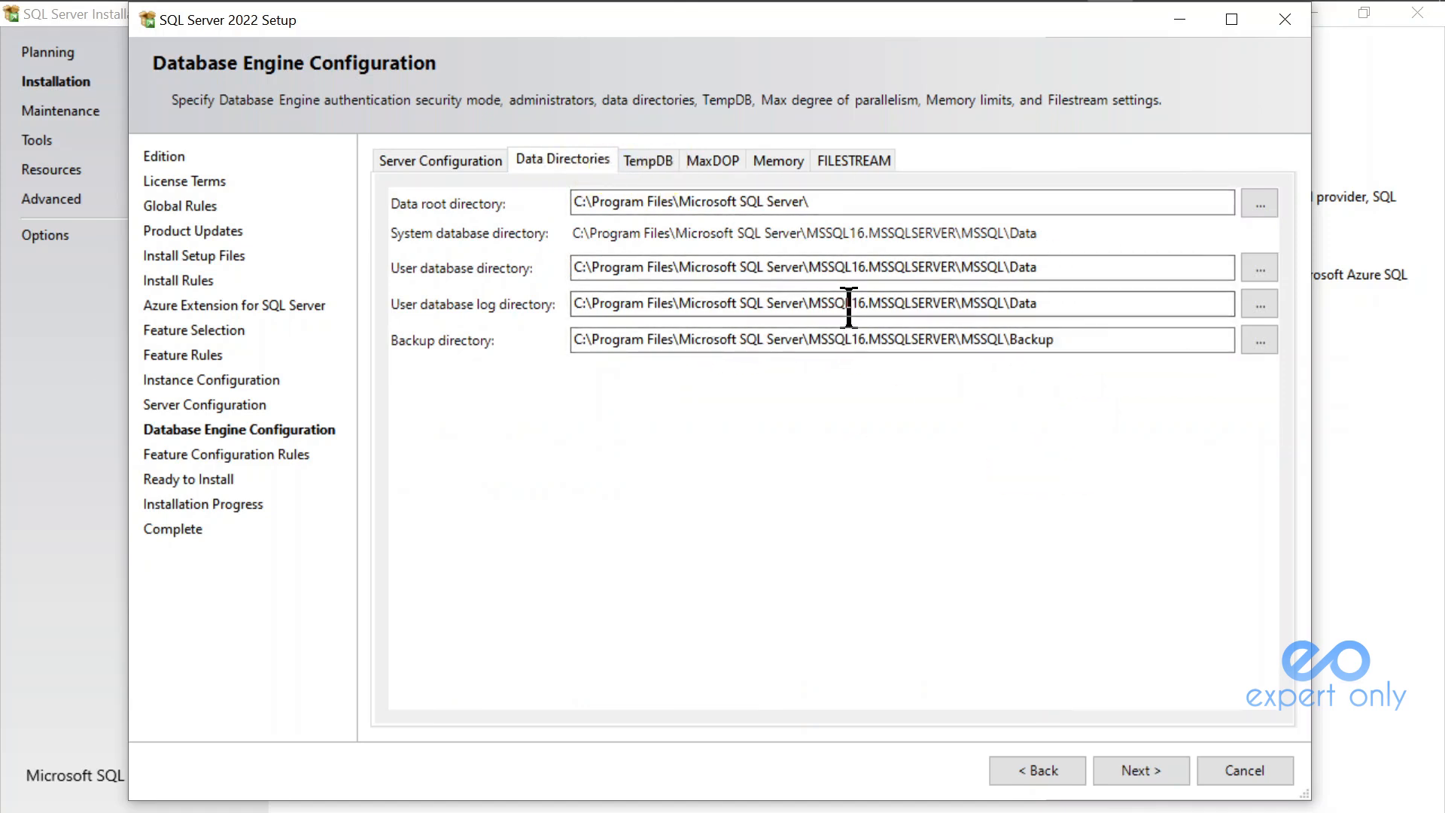
pyautogui.moveTo(960, 302); pyautogui.dragTo(1039, 303)
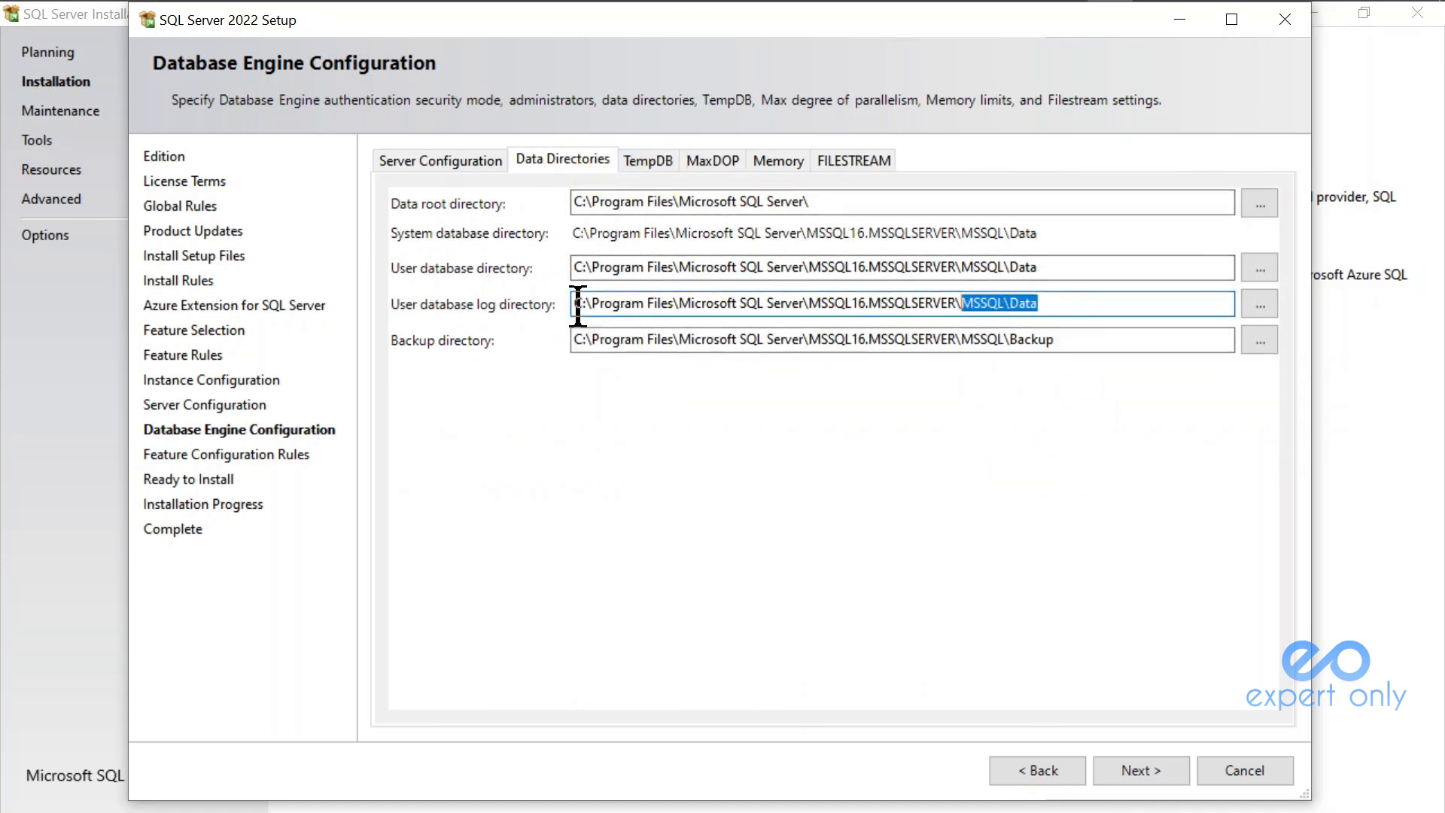
pyautogui.moveTo(583, 302); pyautogui.dragTo(1121, 298)
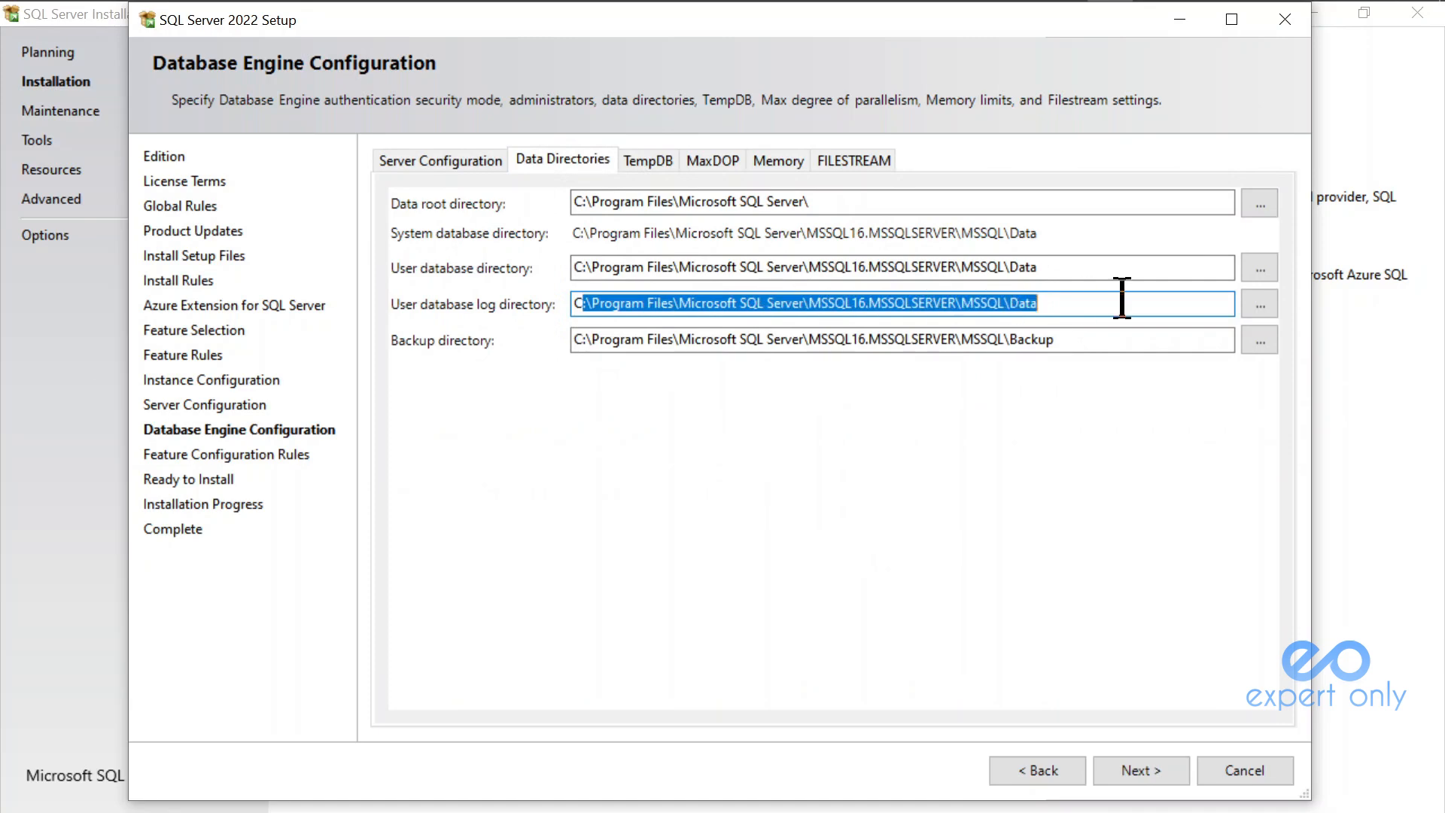
pyautogui.click(1064, 339)
pyautogui.moveTo(866, 303); pyautogui.dragTo(809, 303)
pyautogui.click(867, 306)
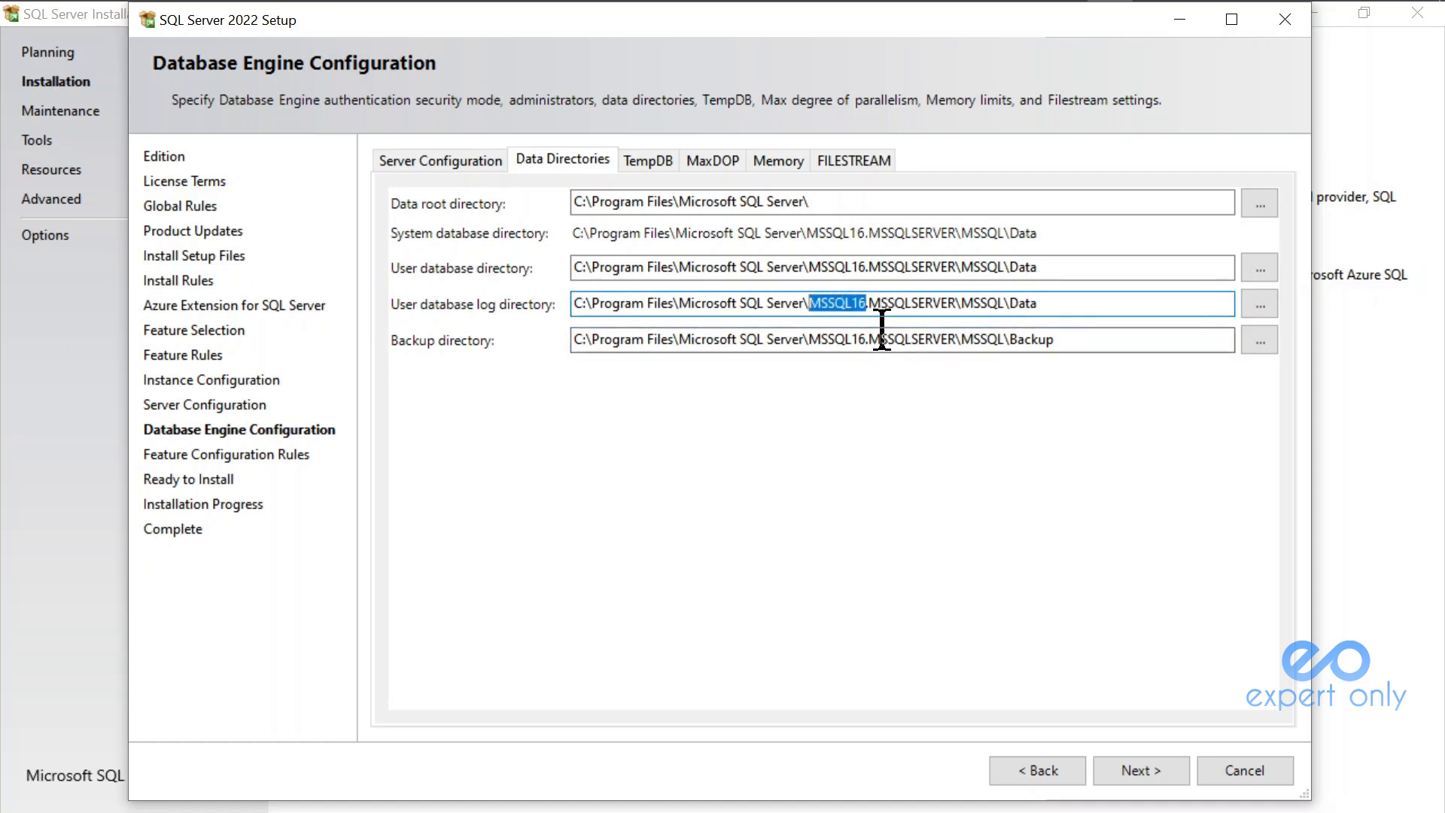
pyautogui.click(847, 304)
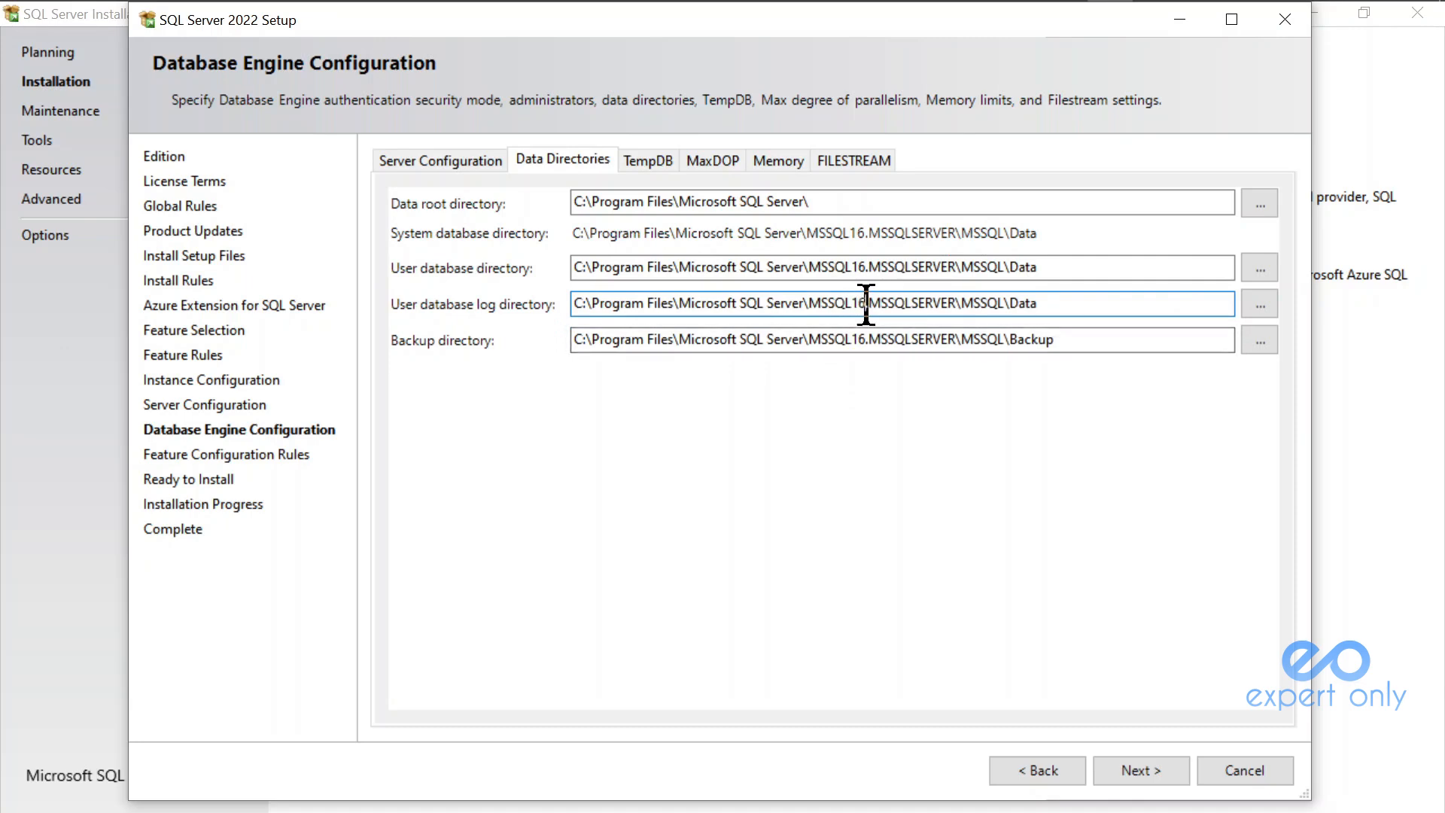
pyautogui.click(820, 180)
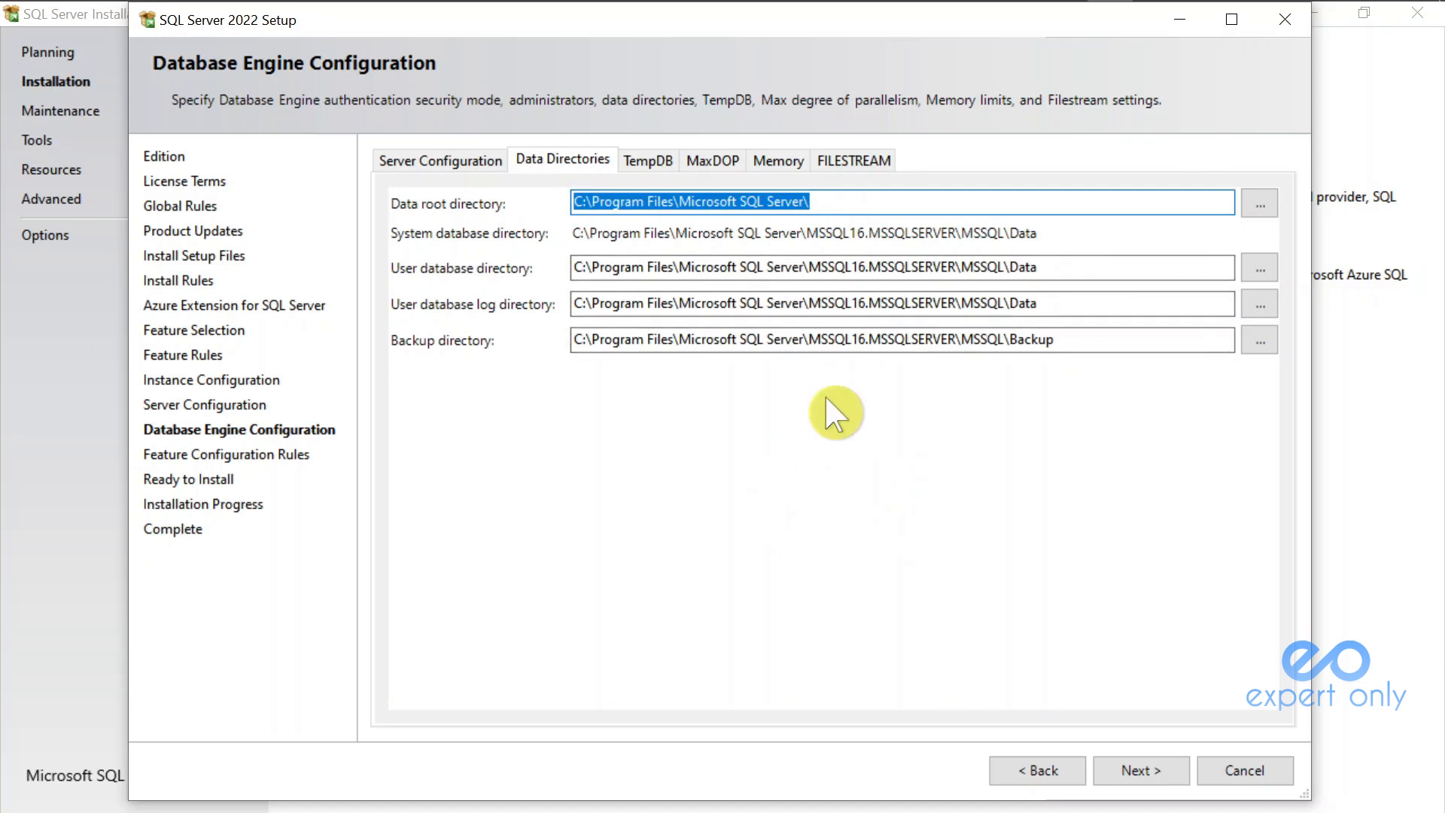
# - Review the TempDB, MaxDOP, Memory and FILESTREAM settings and return to the authentication and administrator settings
pyautogui.click(645, 159)
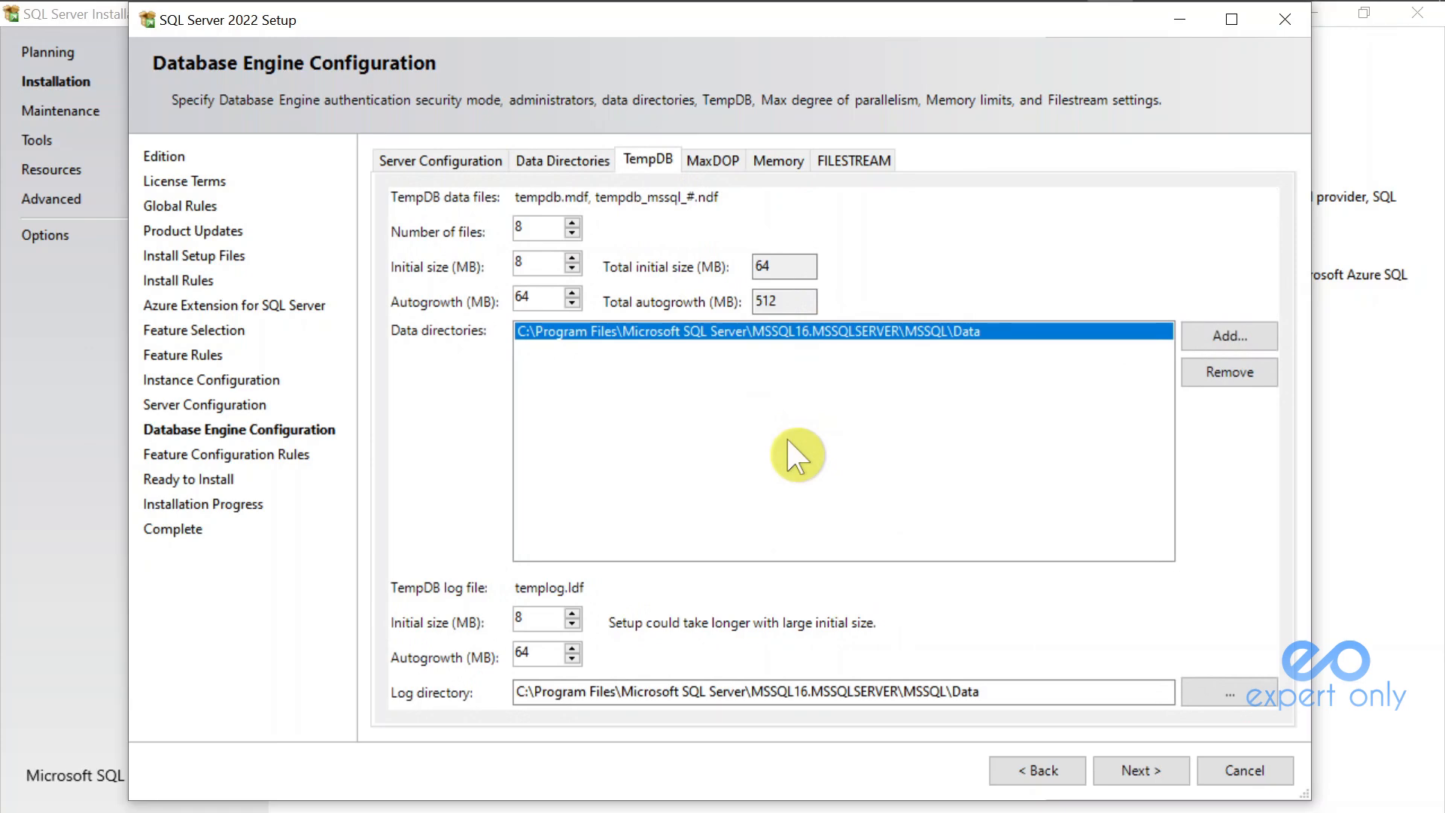
pyautogui.click(719, 158)
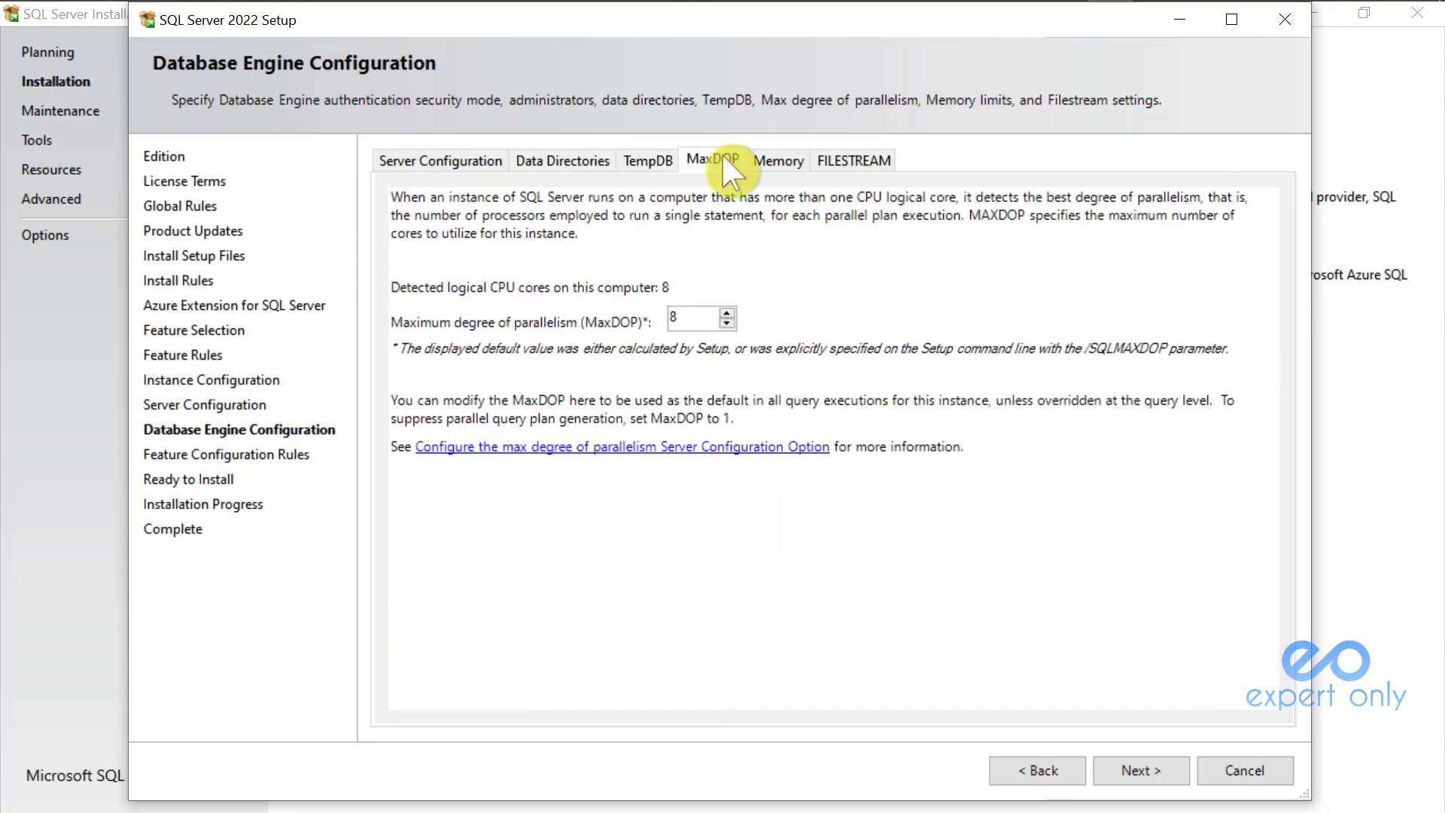
pyautogui.click(780, 160)
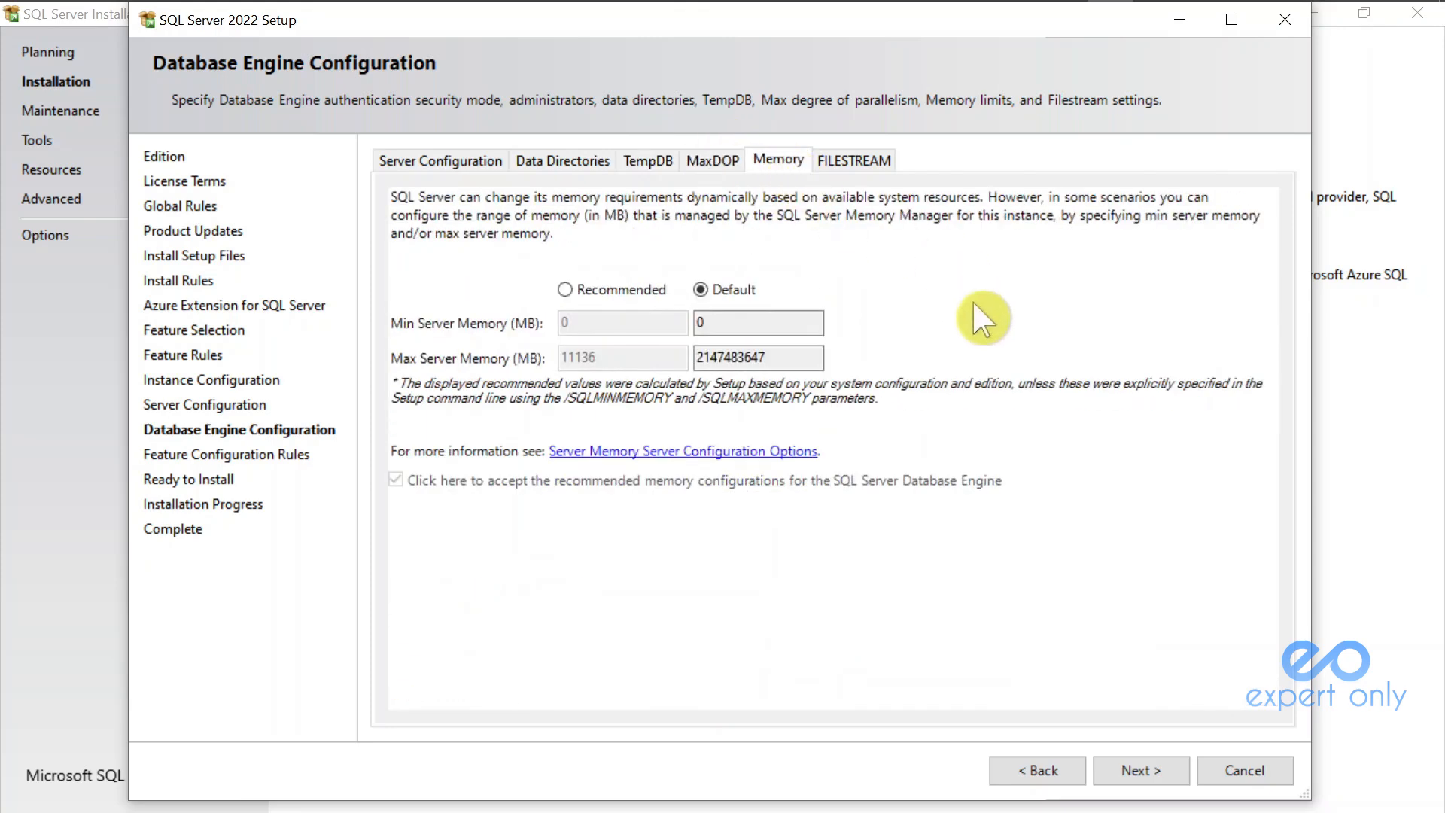
pyautogui.click(857, 153)
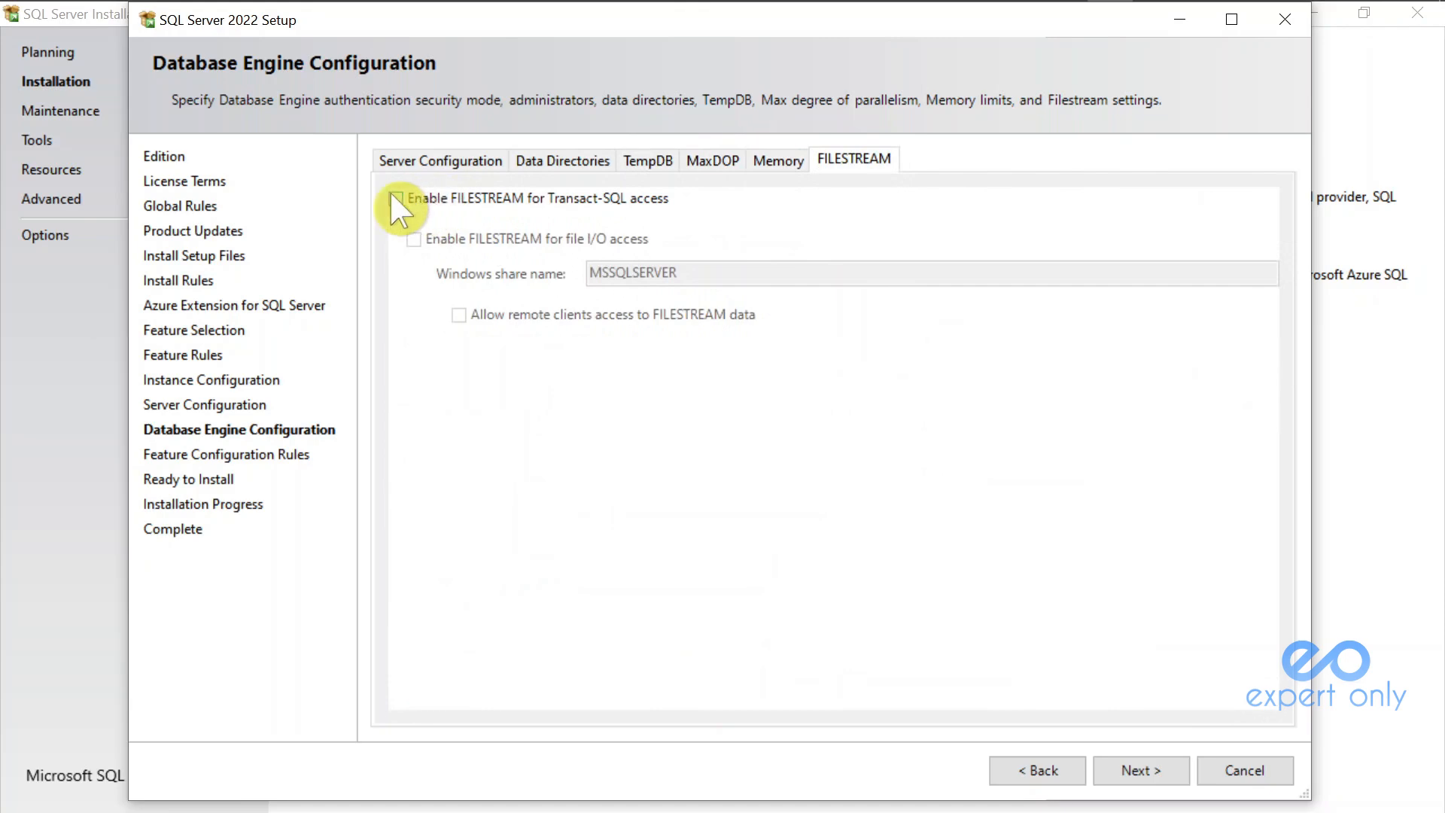
pyautogui.click(440, 158)
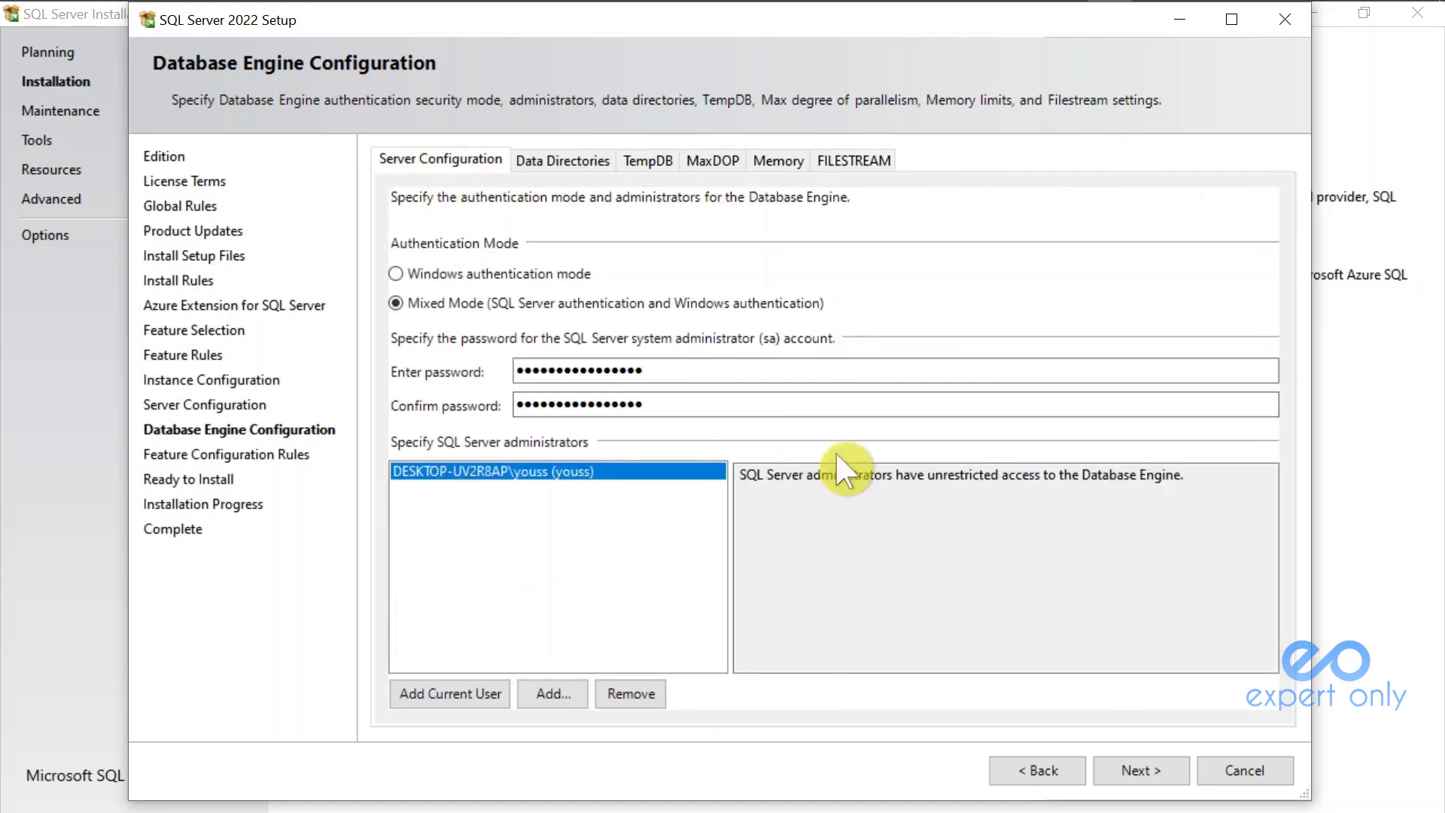
# - Continue to the installation summary, review the features to be installed and start the SQL Server installation
pyautogui.click(1147, 763)
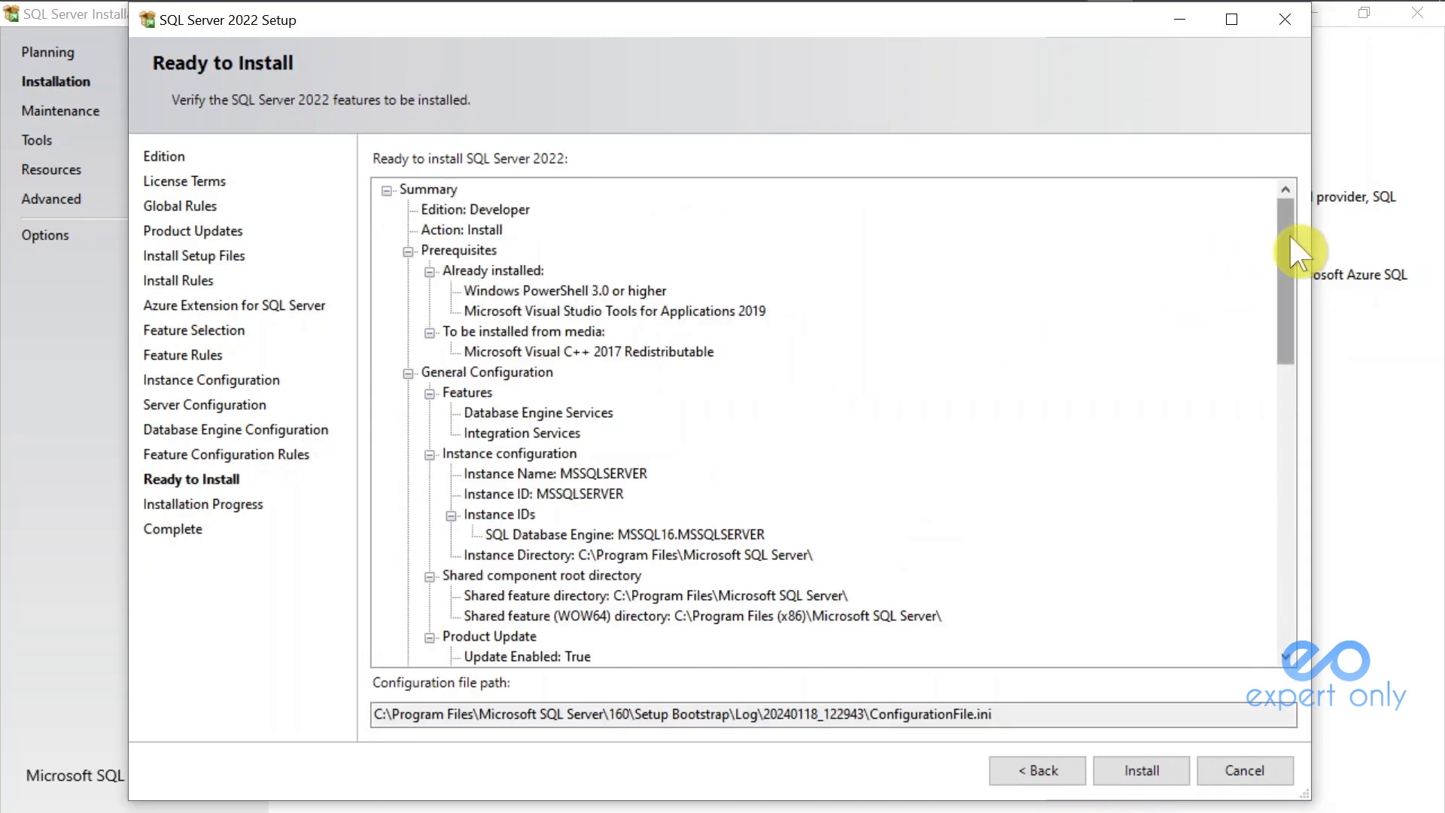
pyautogui.moveTo(1287, 235); pyautogui.dragTo(1300, 208)
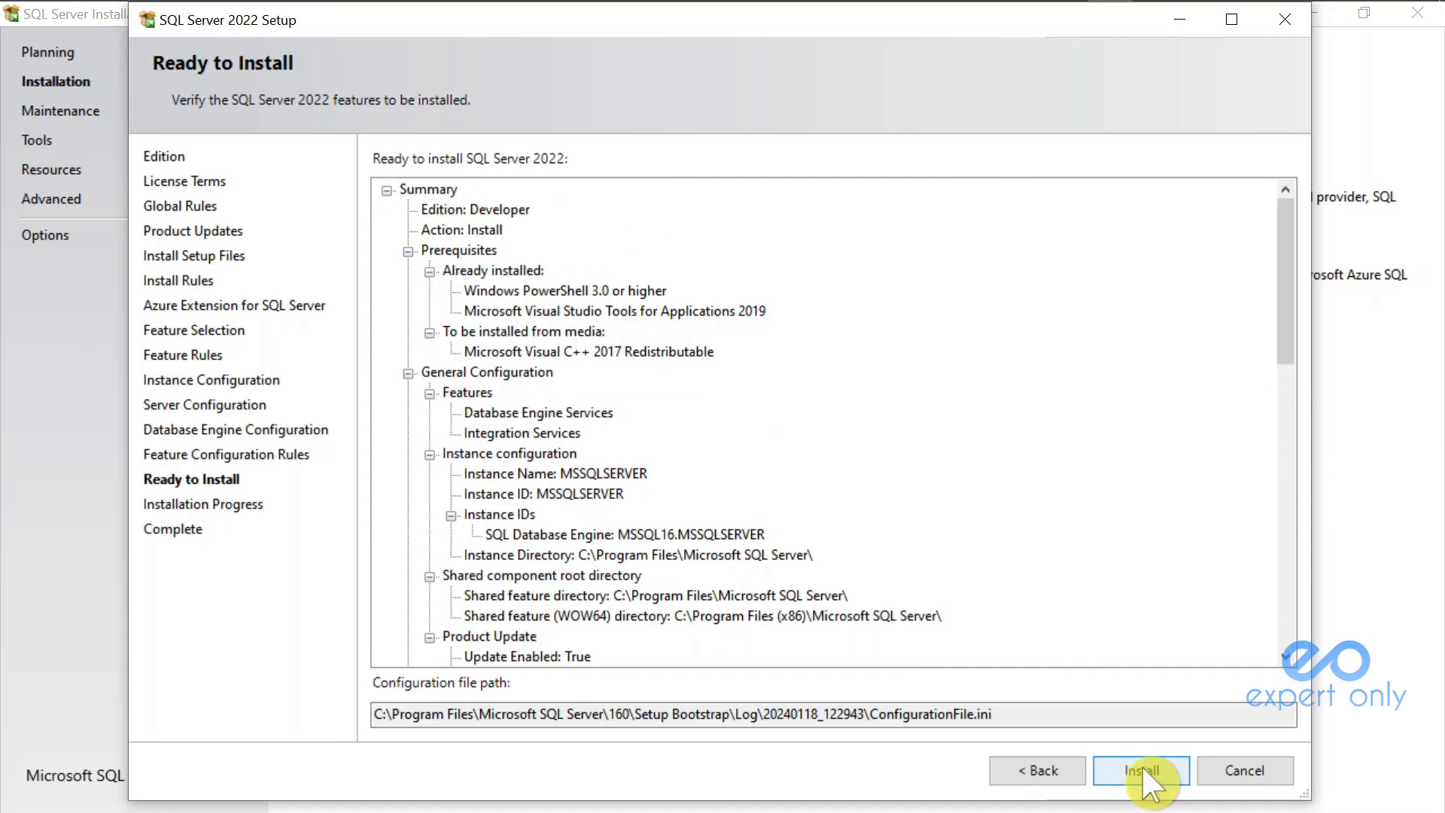
pyautogui.click(1141, 764)
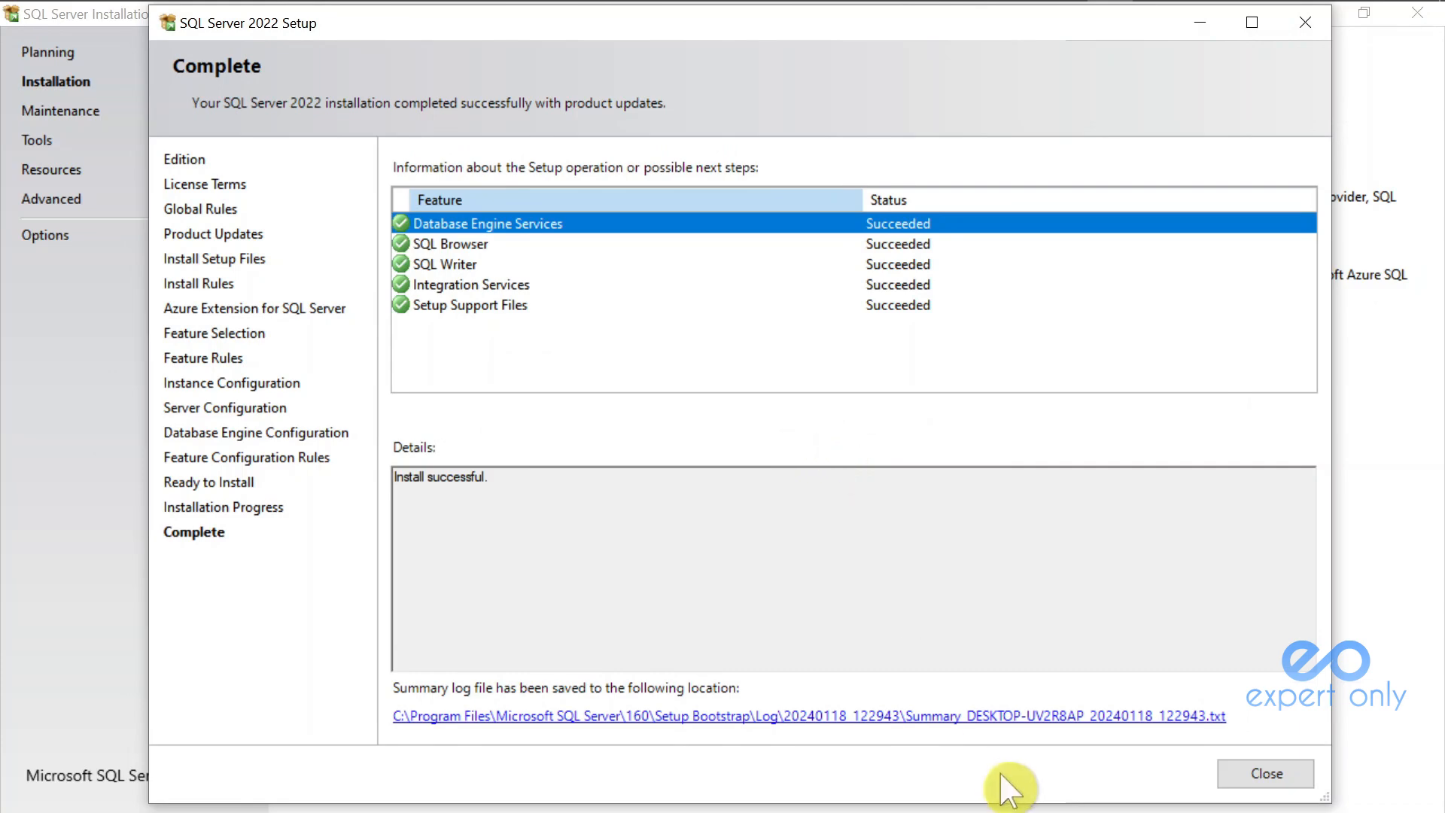
# - Open the setup summary log file, read it through to the detailed feature results and minimize Notepad++
pyautogui.click(989, 717)
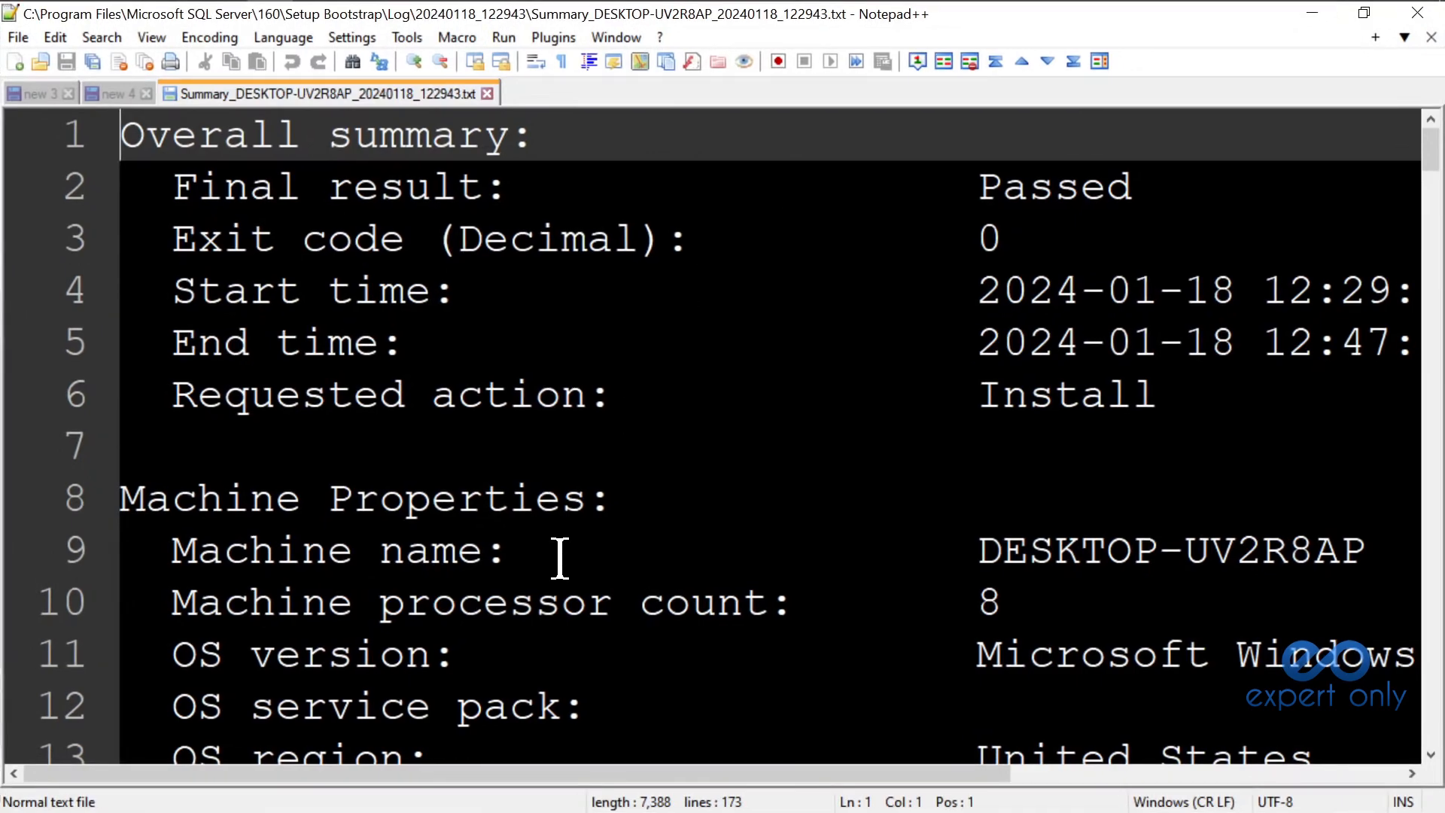
pyautogui.scroll(-5, 819, 464)
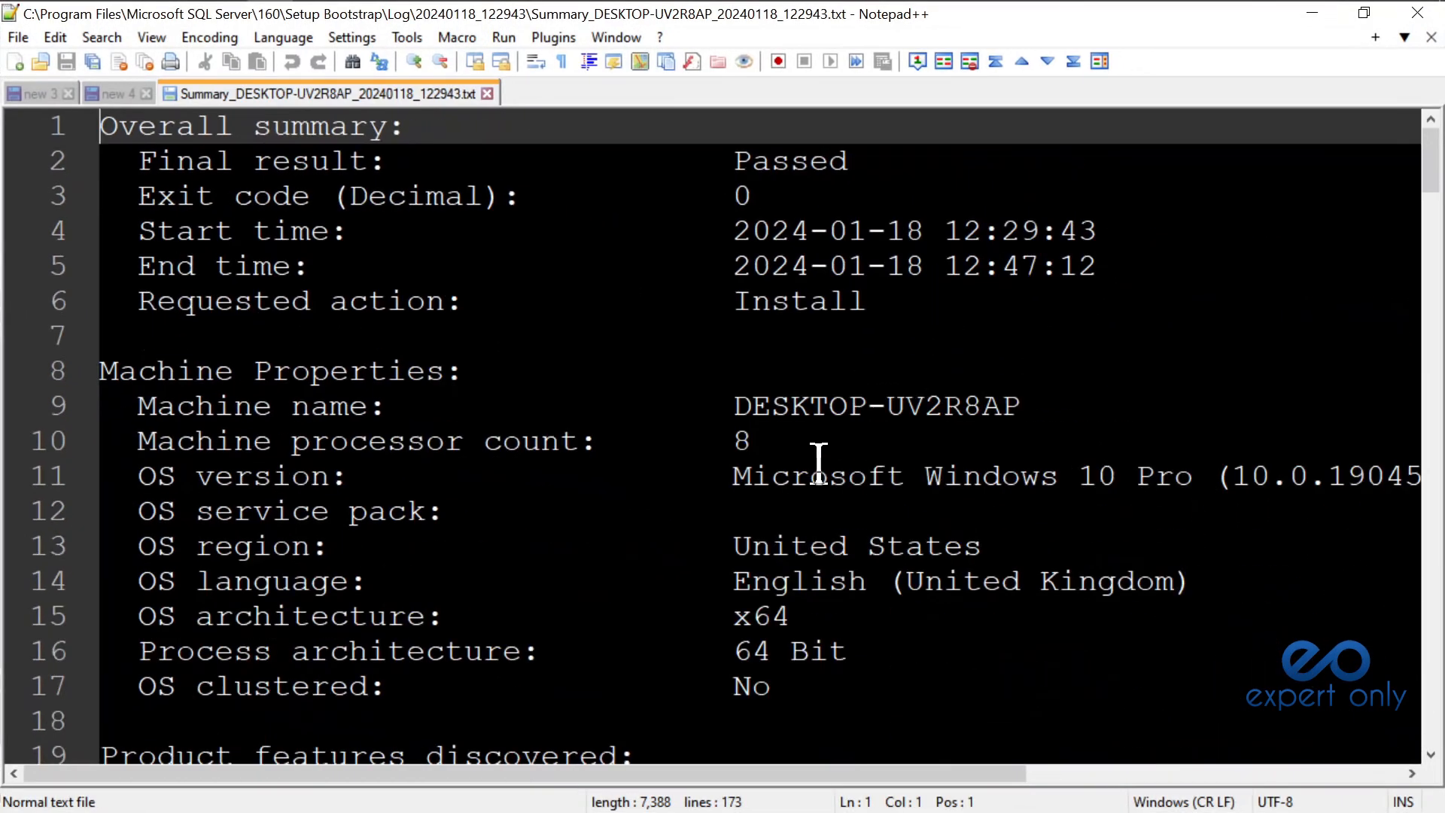
pyautogui.scroll(-1, 819, 465)
pyautogui.scroll(-4, 819, 464)
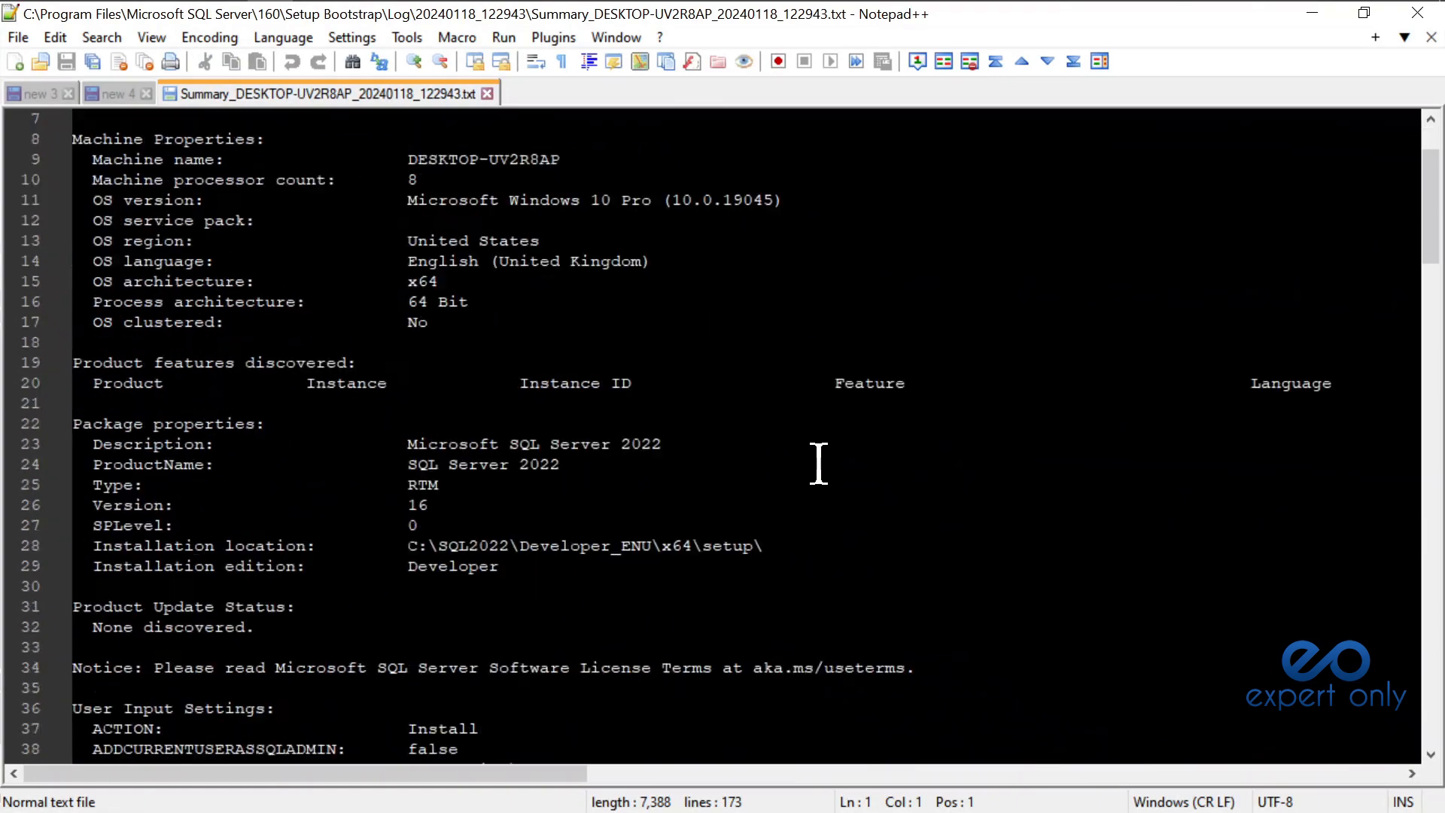
pyautogui.scroll(-20, 819, 465)
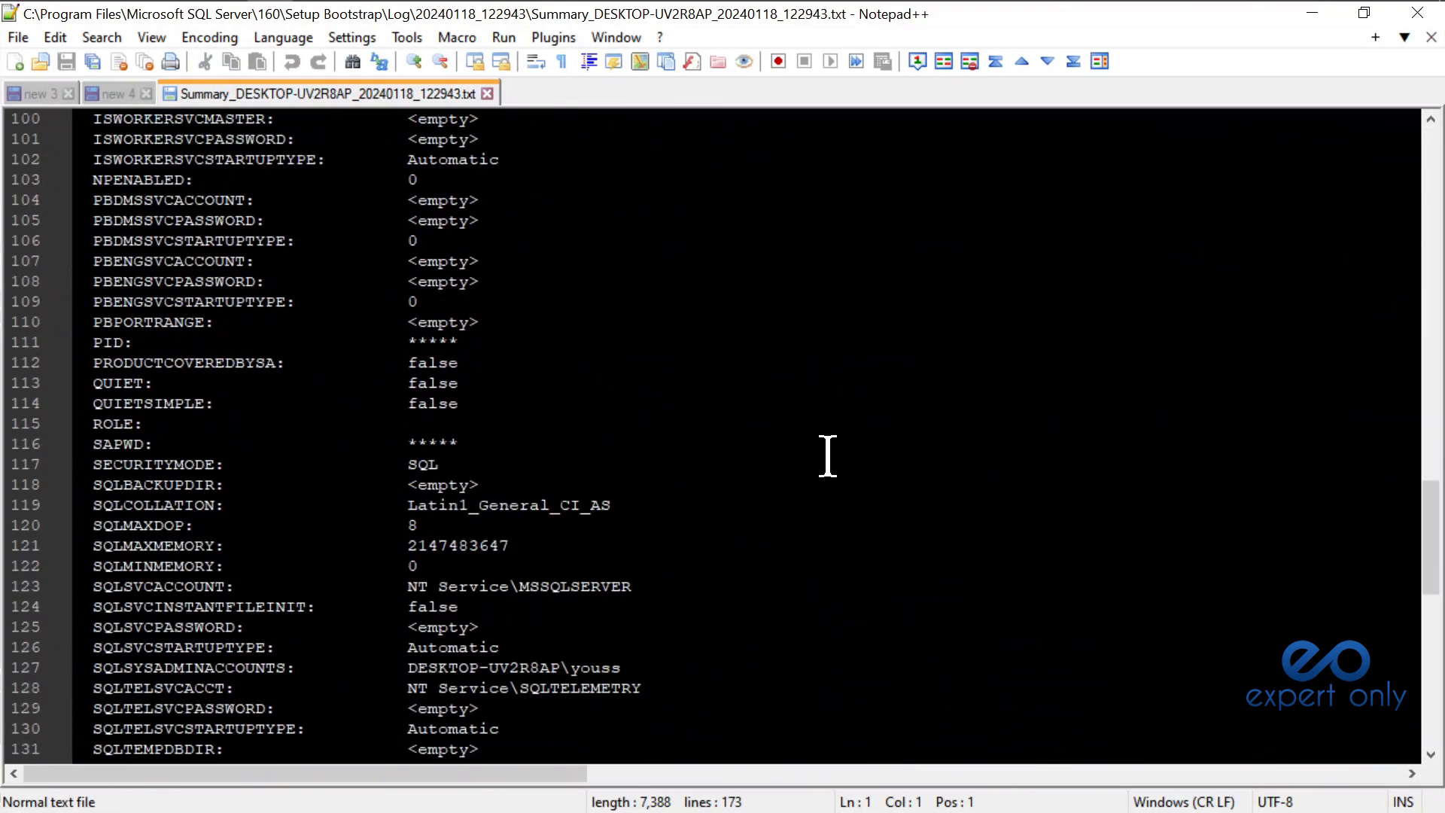
pyautogui.scroll(-4, 828, 456)
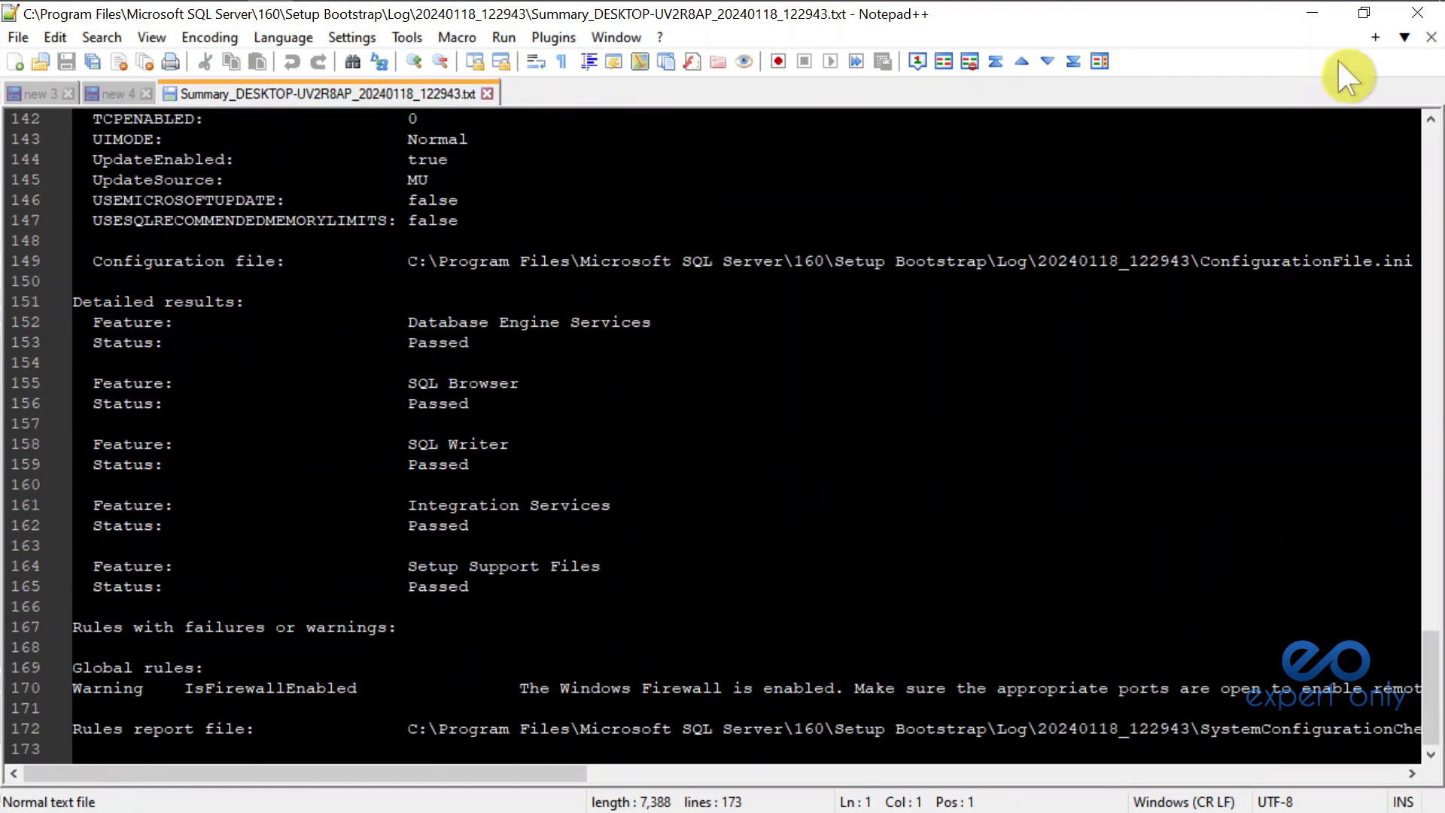
pyautogui.click(1311, 12)
# - Check the installation result details, close the setup wizard and SQL Server Installation Center, and minimize the Downloads folder
pyautogui.moveTo(517, 485); pyautogui.dragTo(349, 494)
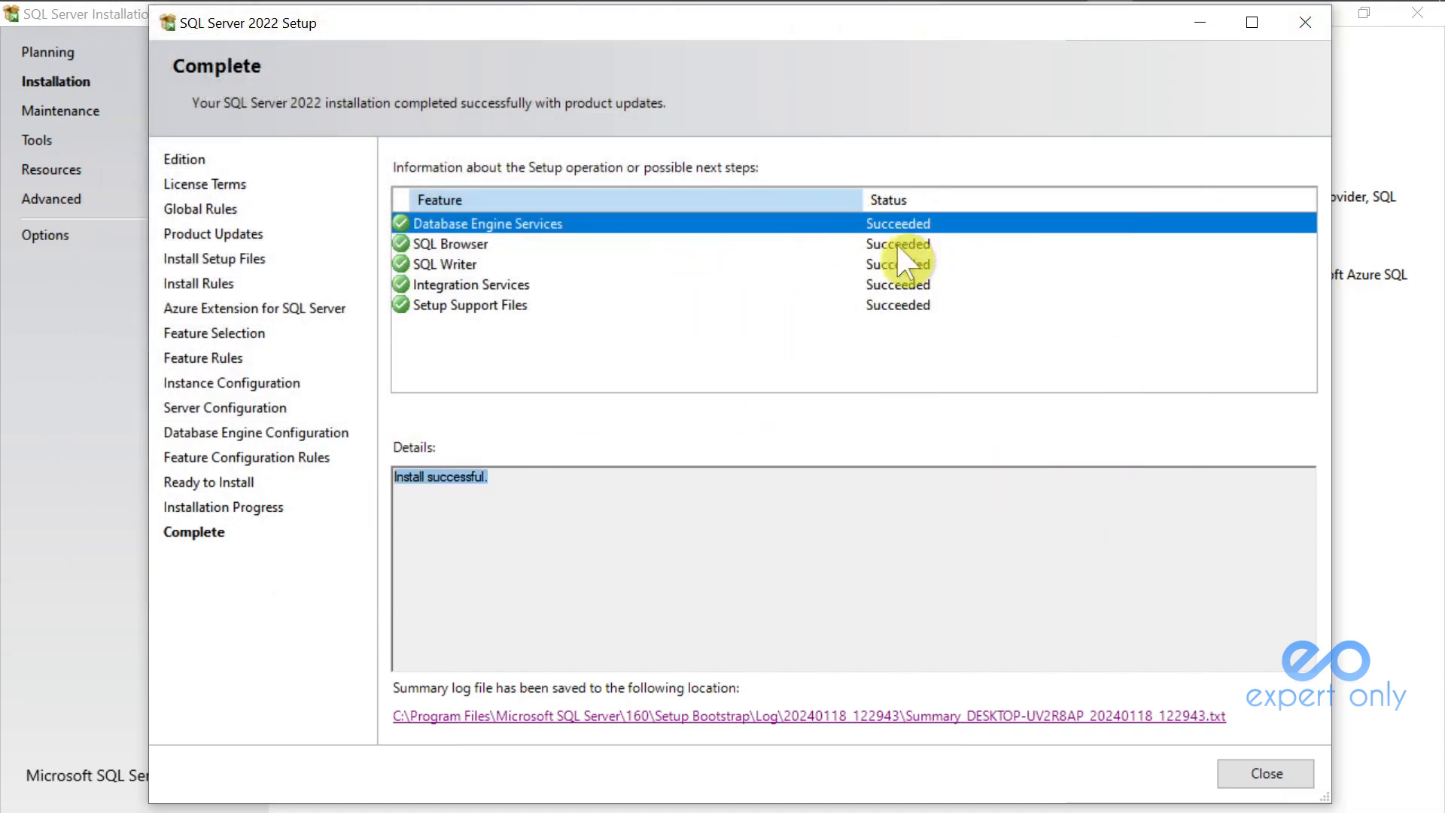
pyautogui.click(1266, 774)
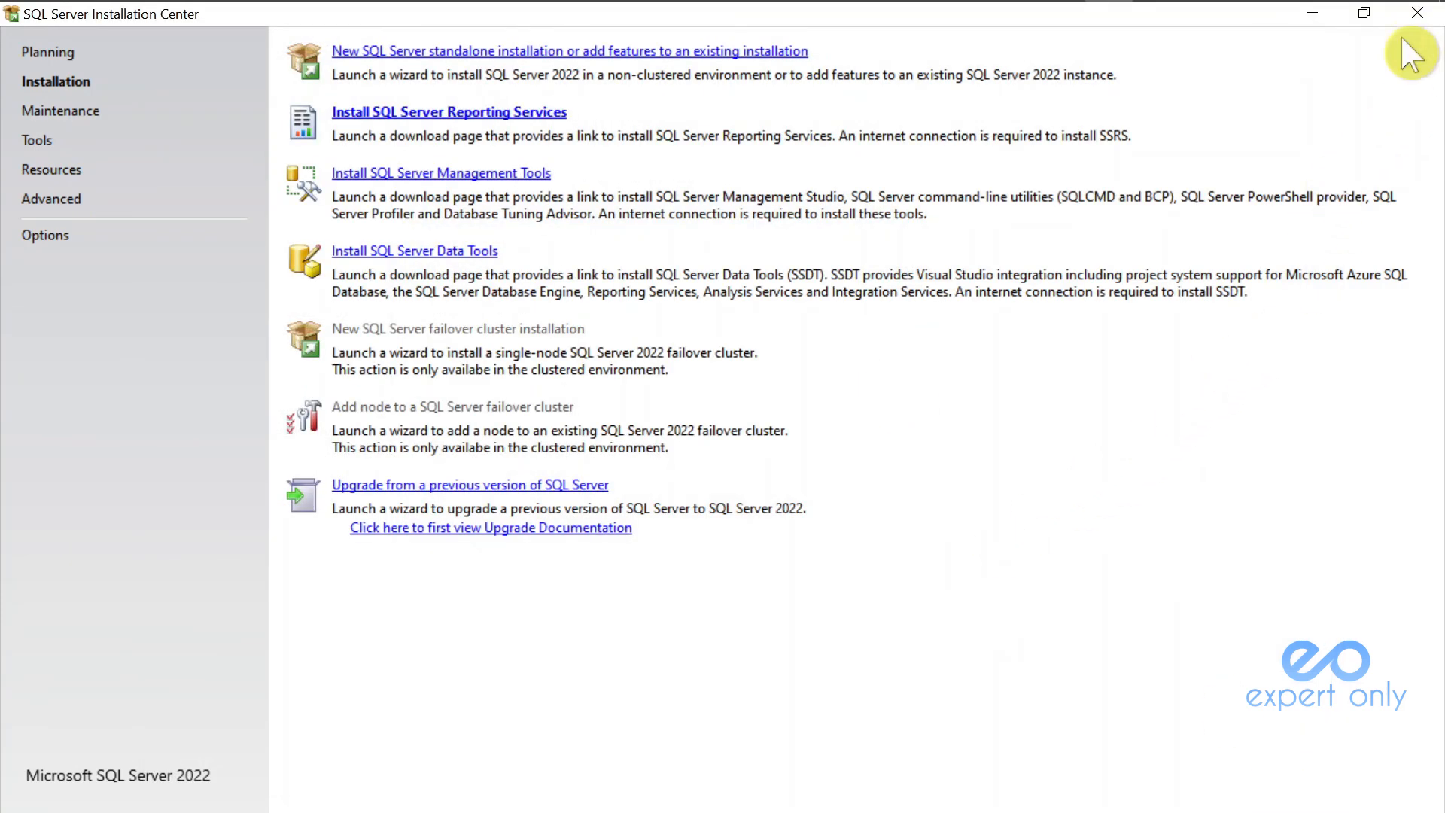
pyautogui.click(1419, 22)
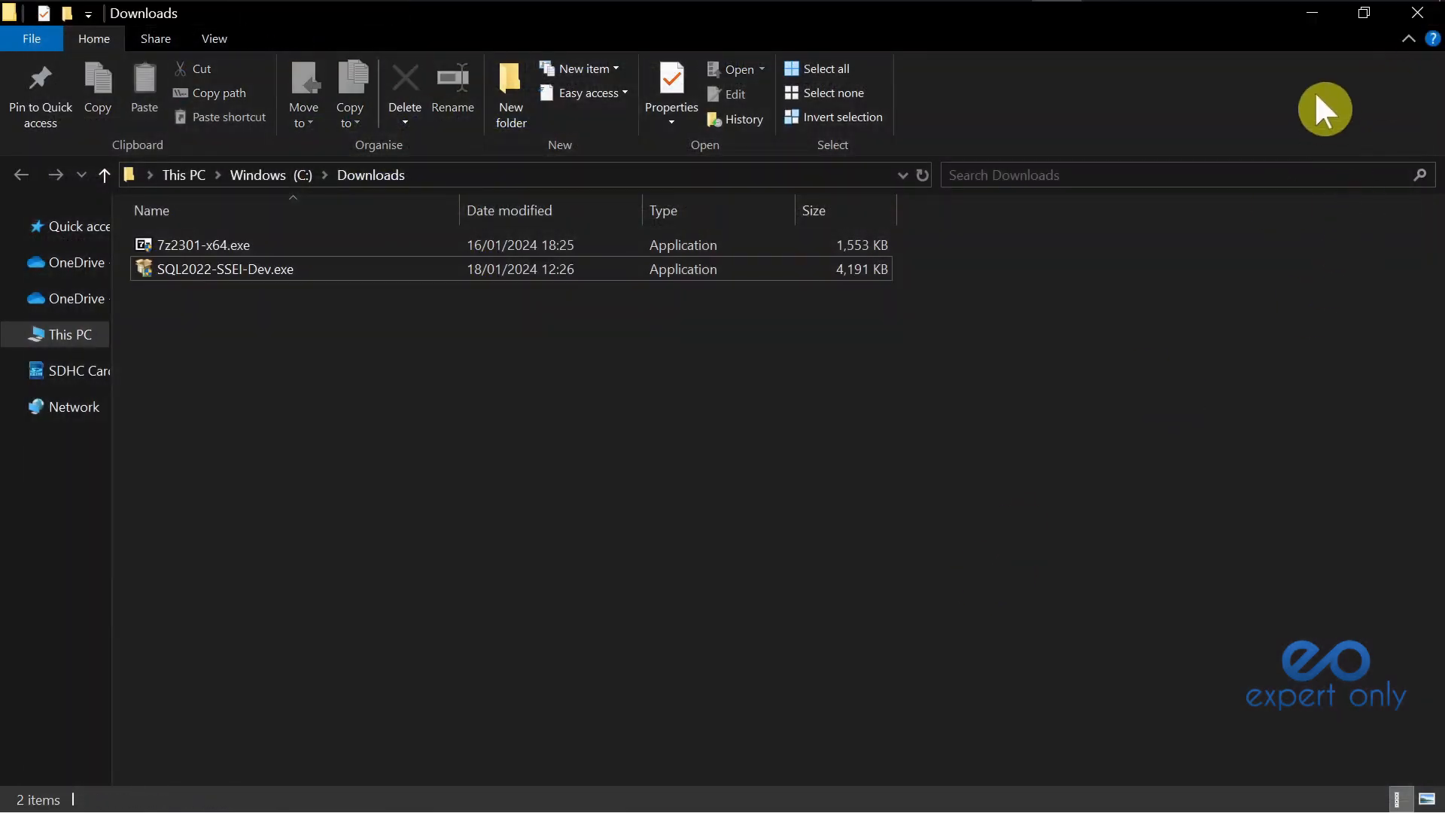
pyautogui.click(1313, 12)
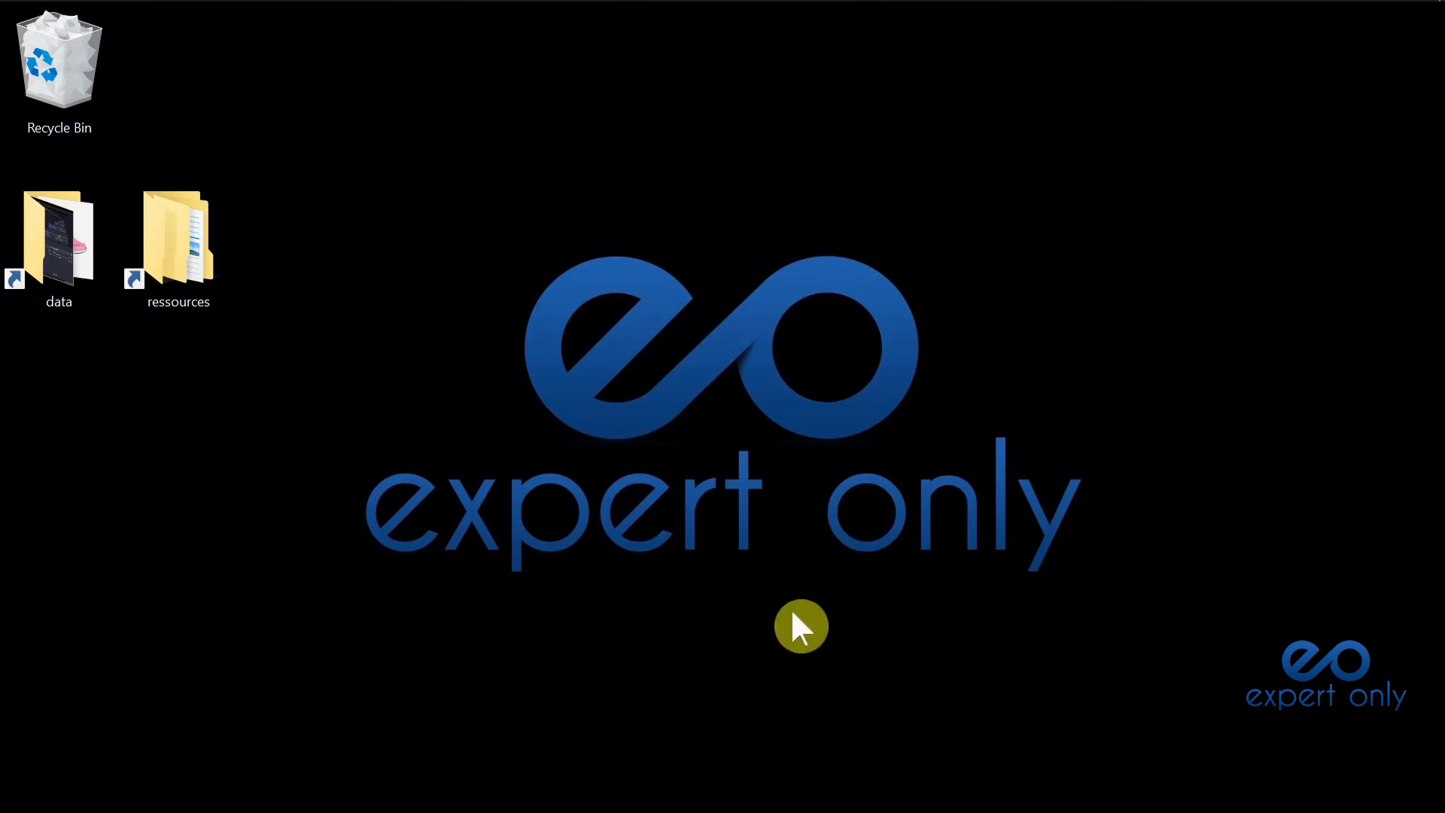
# - Find and open the Windows Services console and narrow the Name column of the services list
pyautogui.moveTo(54, 1)
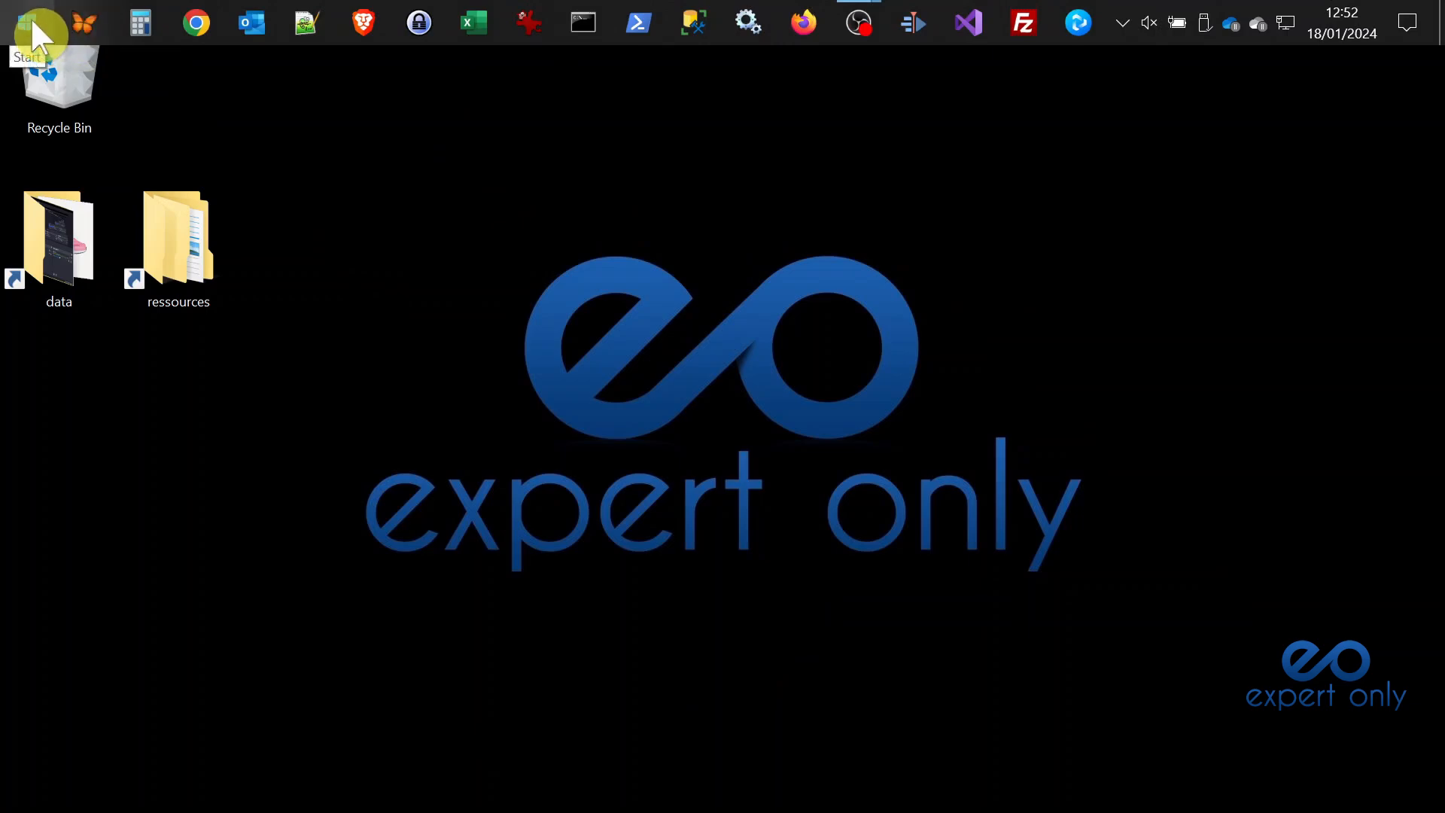
pyautogui.click(31, 22)
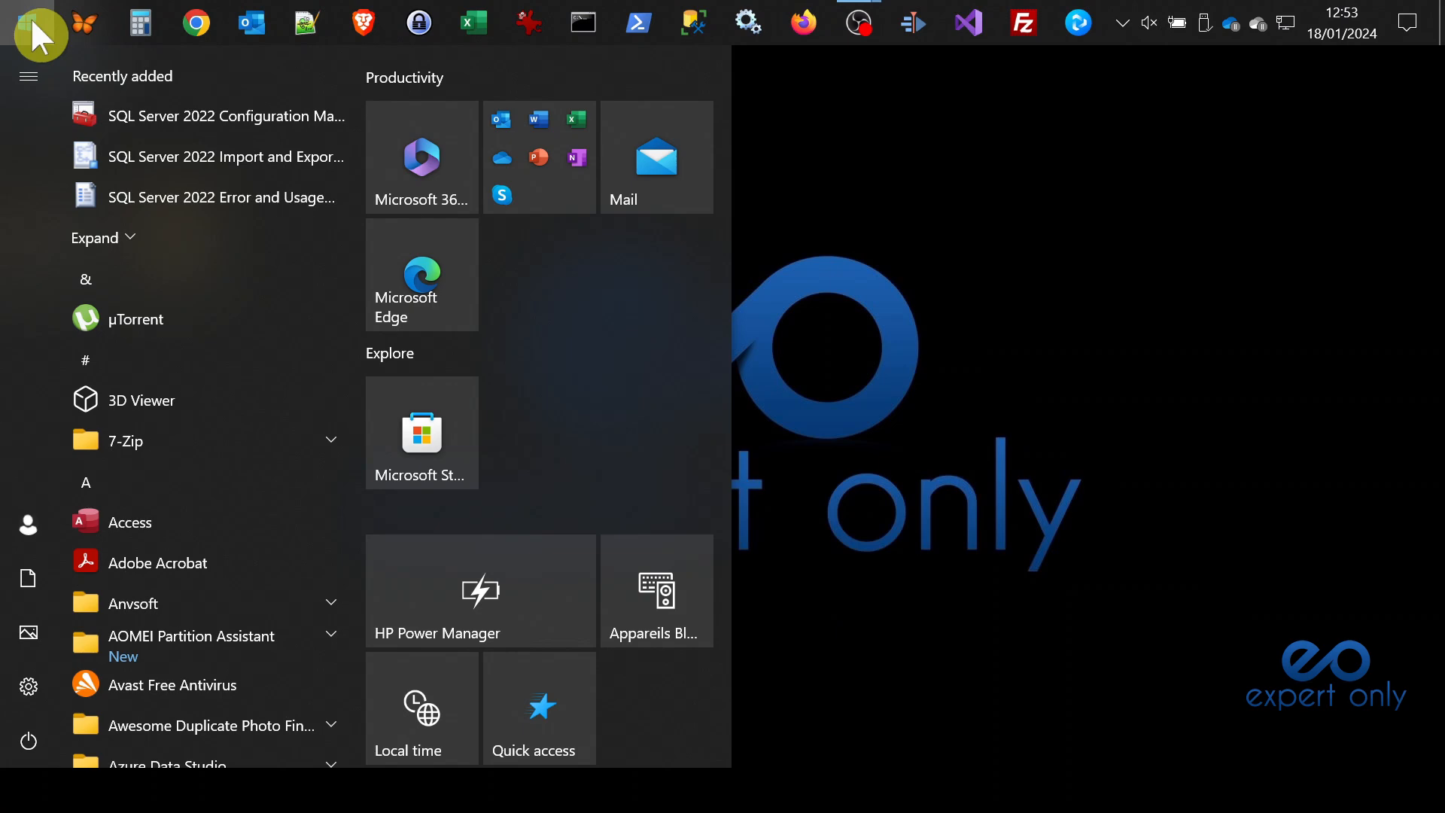
pyautogui.write('servi')
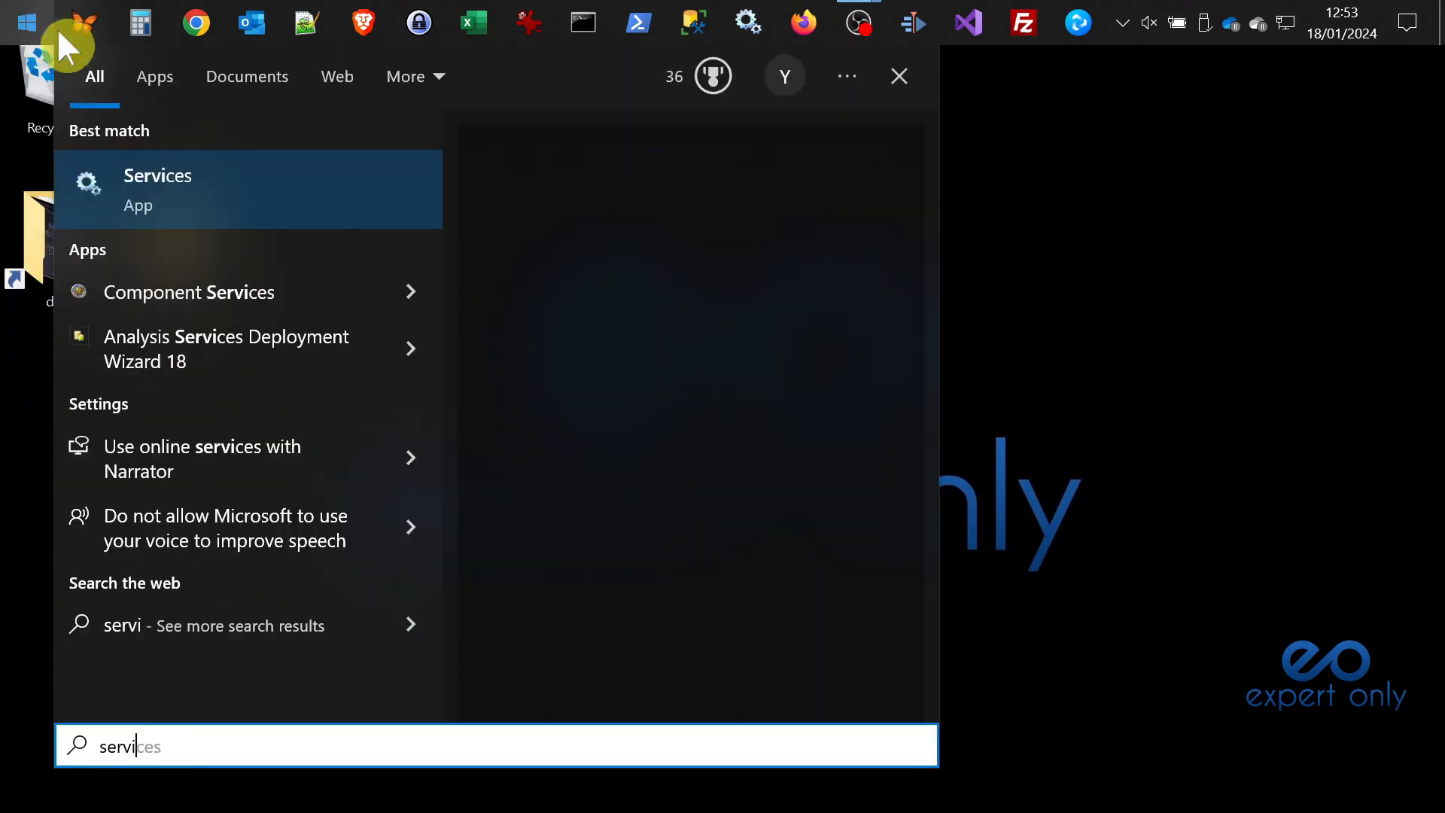
pyautogui.click(158, 183)
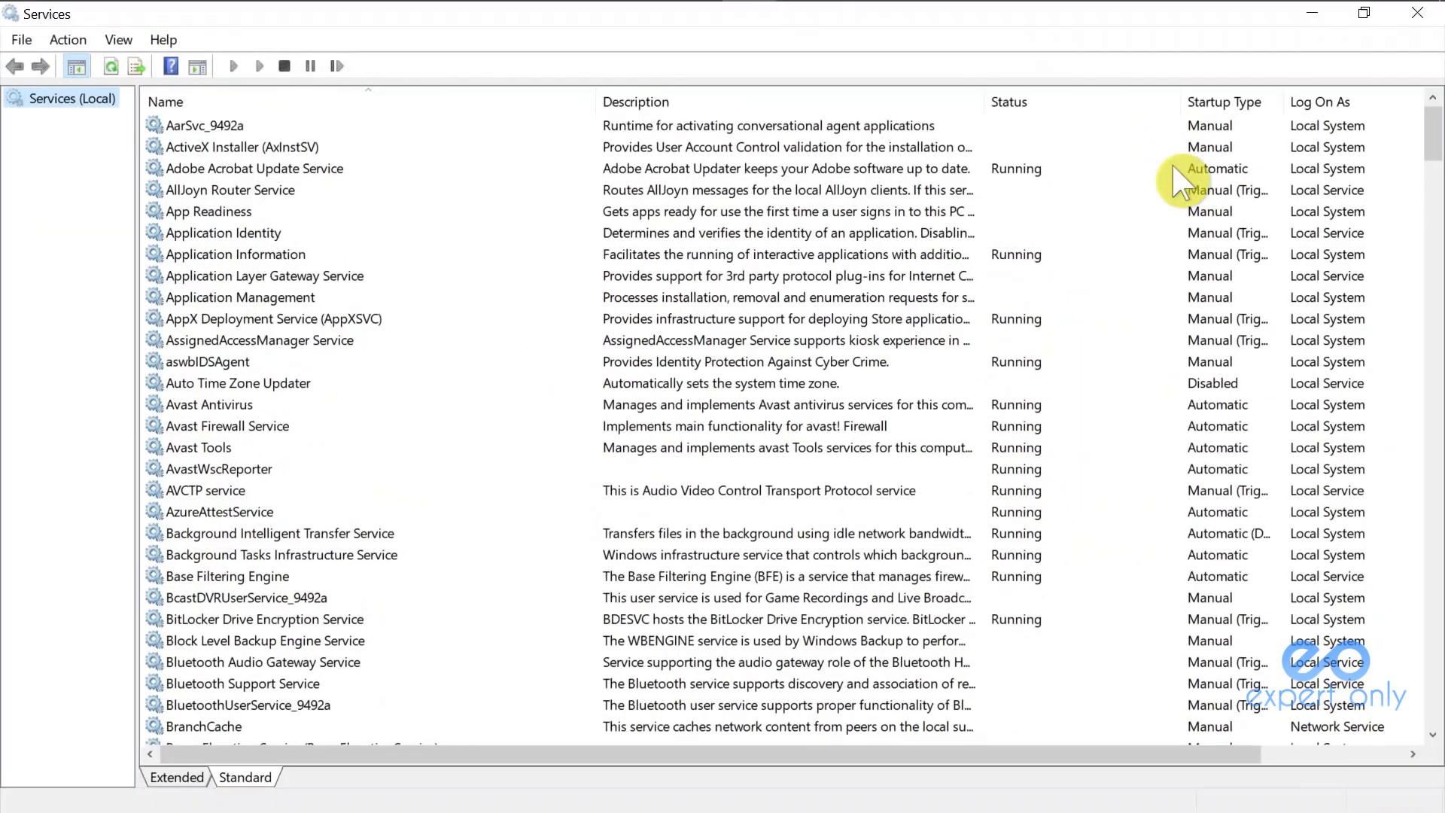
pyautogui.moveTo(591, 101); pyautogui.dragTo(436, 106)
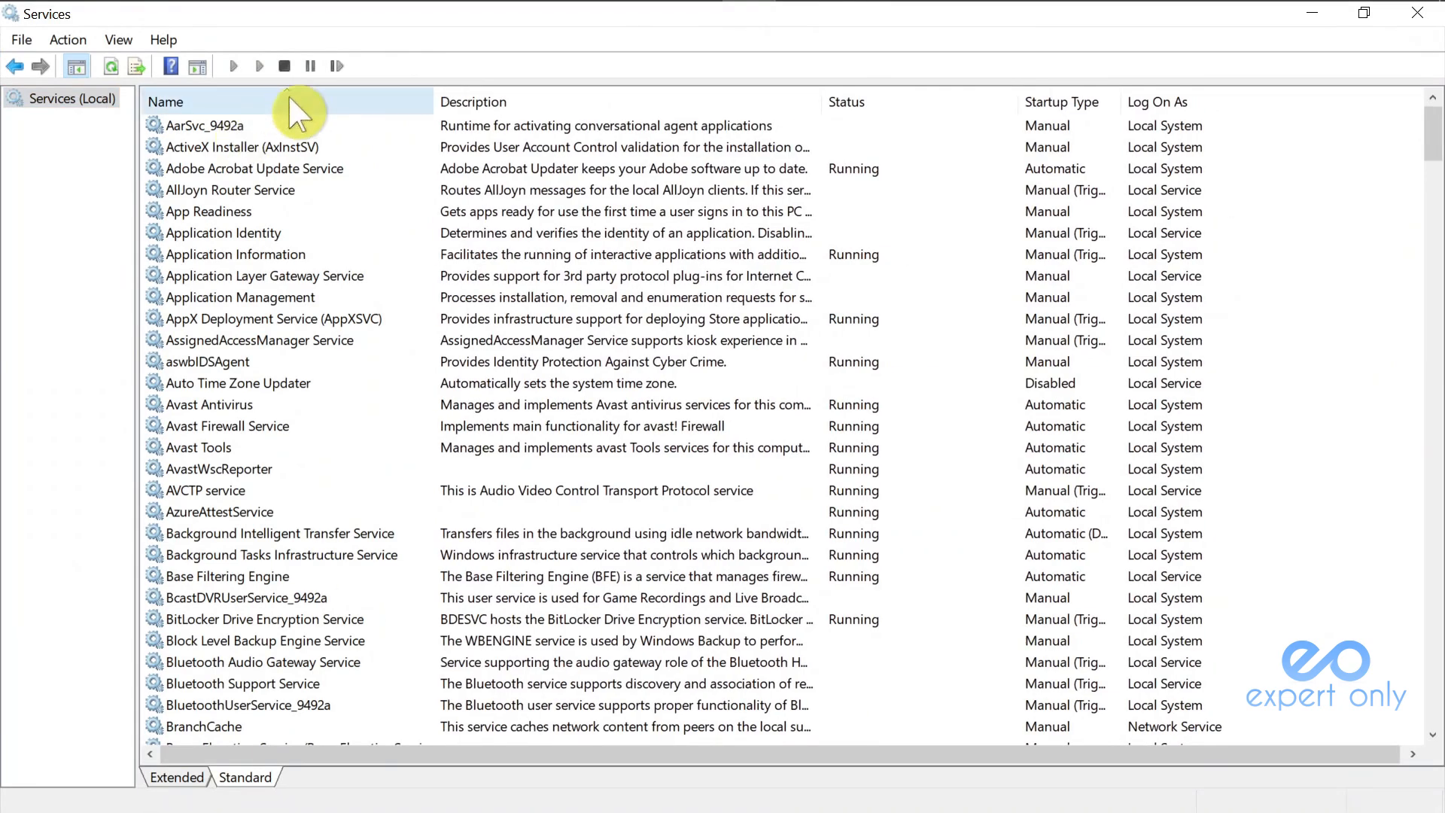
# - Sort the services list by name and find the SQL Server services by searching for "sql"
pyautogui.click(286, 94)
pyautogui.click(280, 92)
pyautogui.click(286, 92)
pyautogui.click(284, 91)
pyautogui.write('sql')
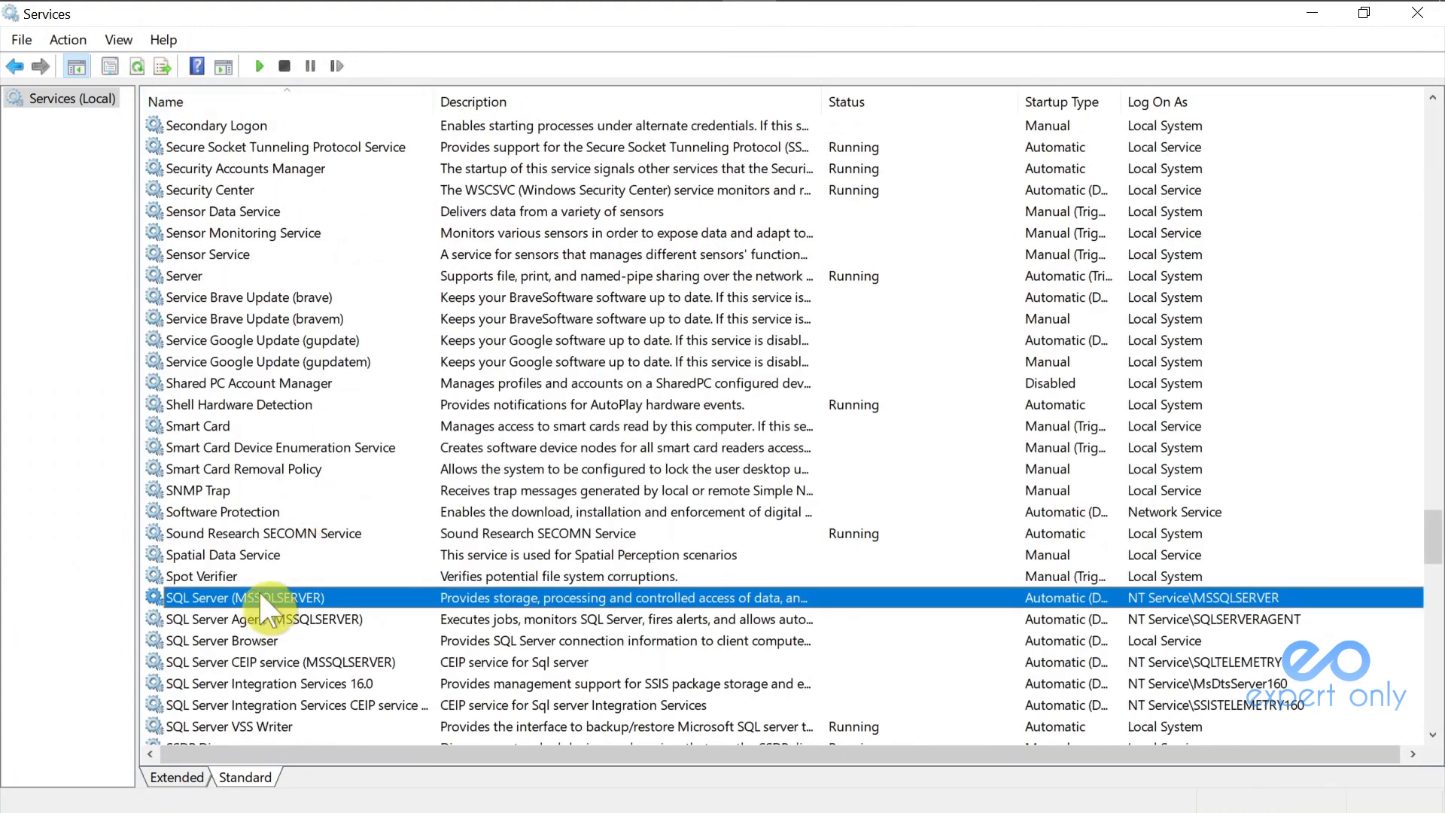
pyautogui.scroll(-2, 353, 500)
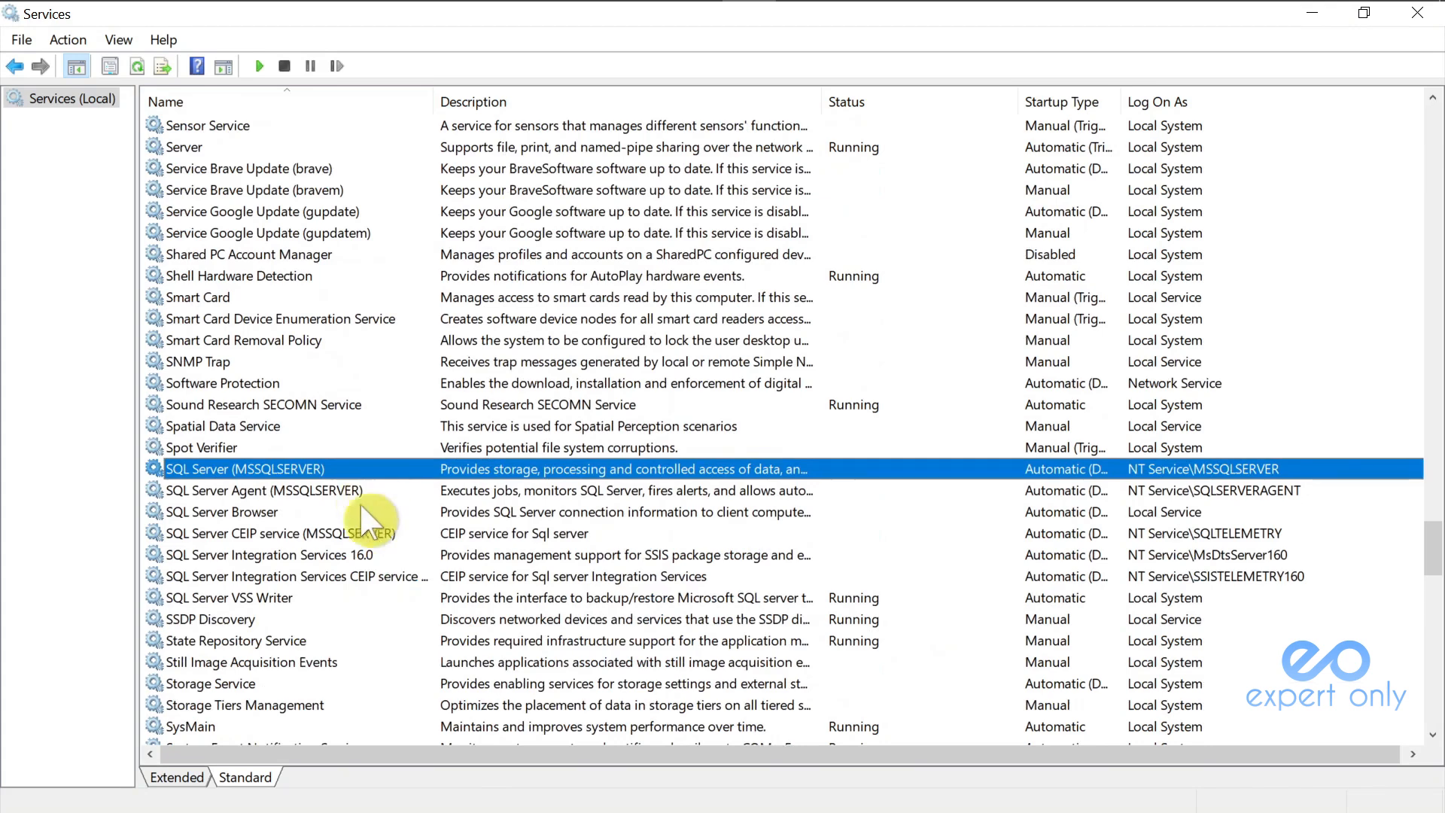
pyautogui.scroll(-1, 380, 545)
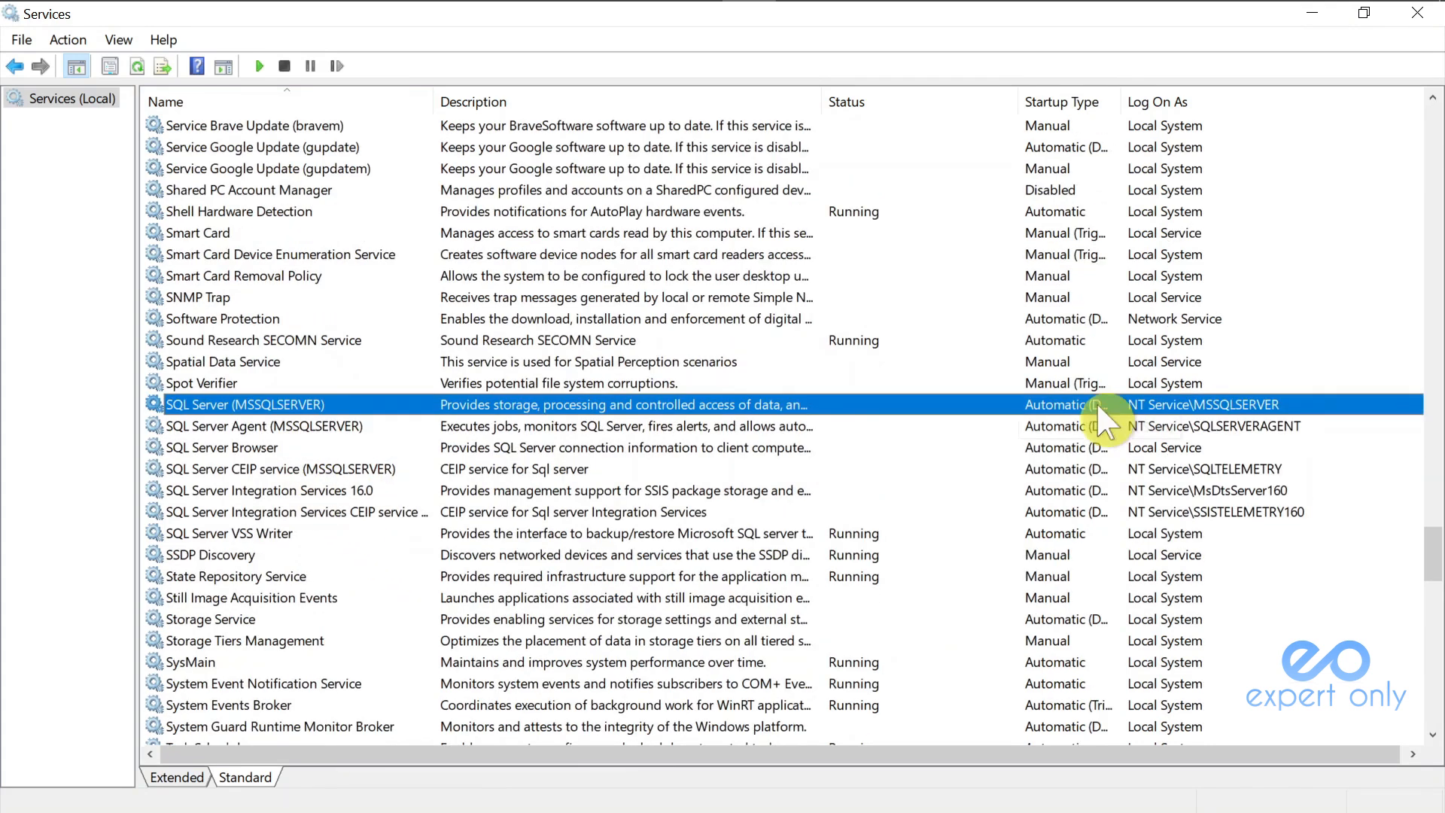
# - Select the SQL Server Agent (MSSQLSERVER) service and start it
pyautogui.click(830, 429)
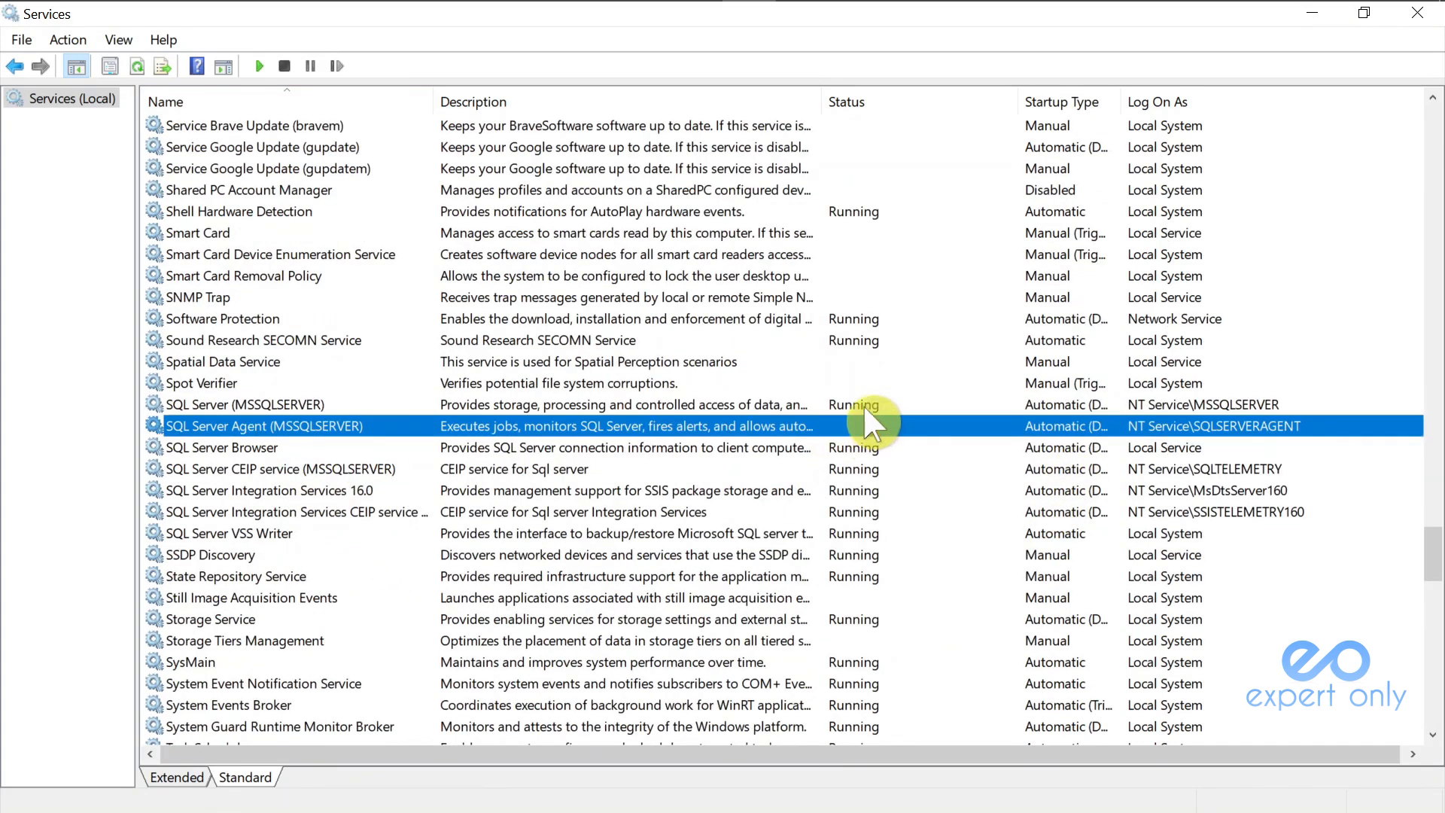
pyautogui.click(878, 98)
pyautogui.click(199, 101)
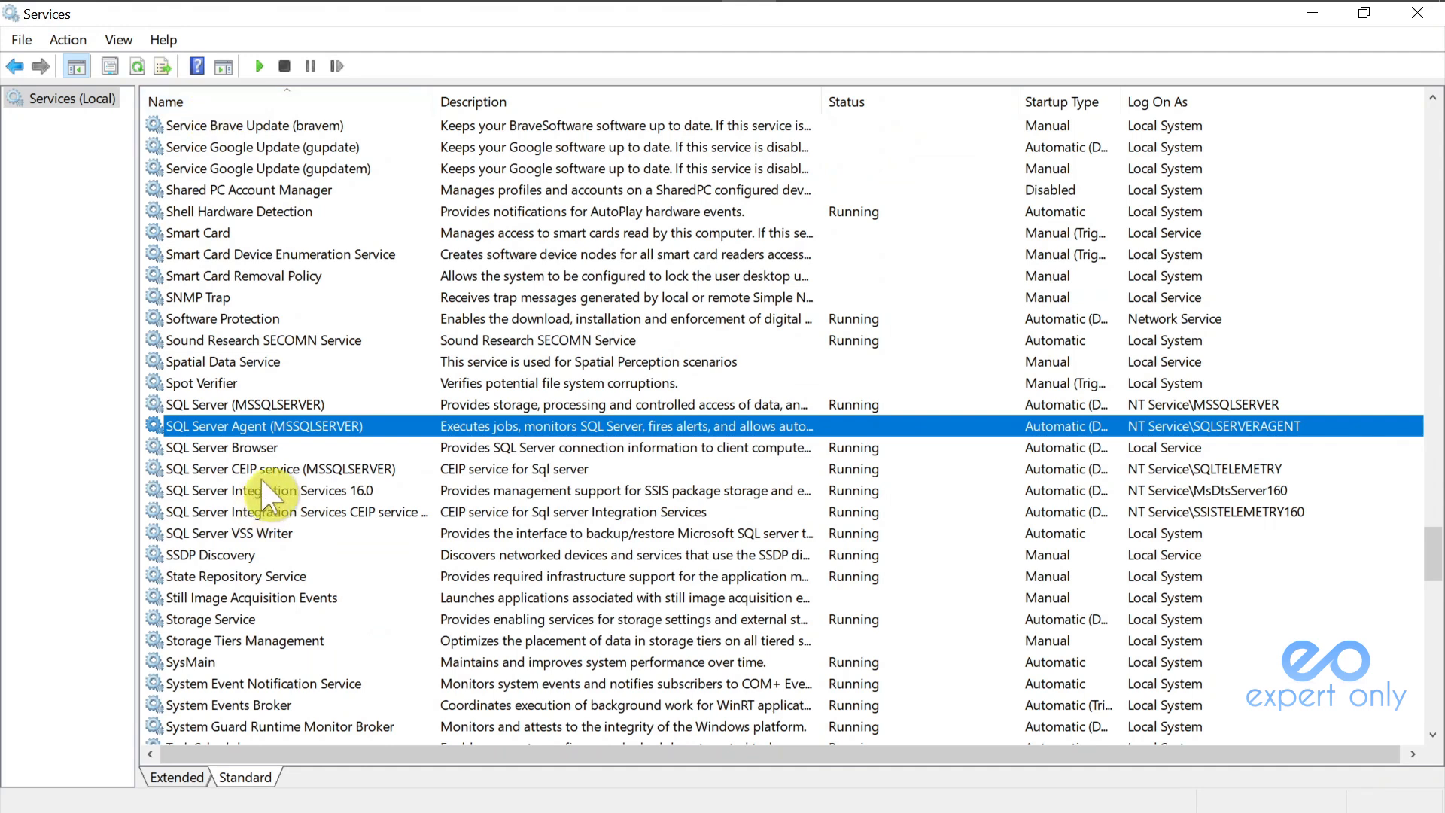
pyautogui.rightClick(296, 425)
pyautogui.click(348, 441)
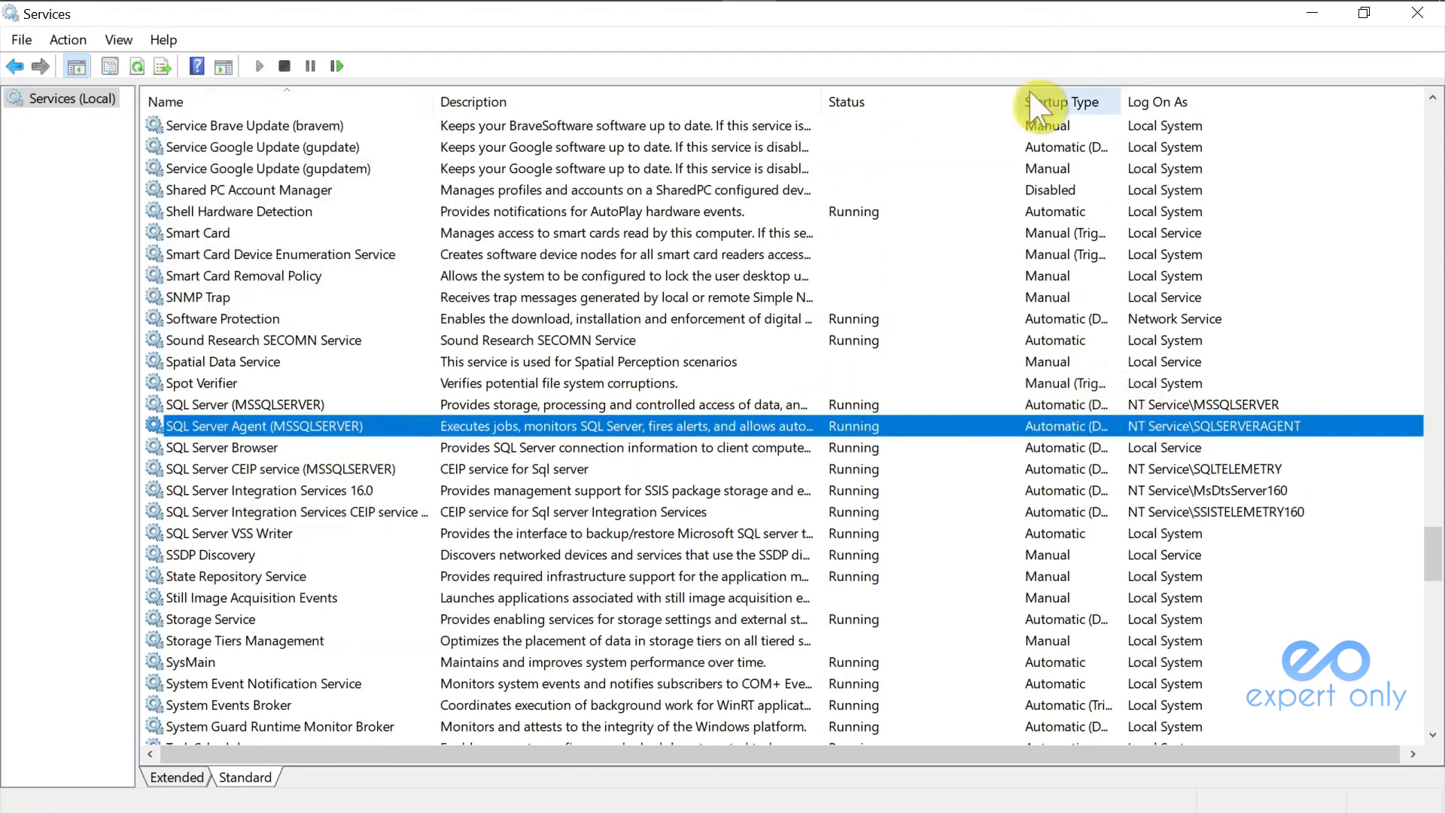
# - Narrow the Status column, widen Startup Type to show its full text, and select the SQL Server (MSSQLSERVER) service
pyautogui.moveTo(1016, 101); pyautogui.dragTo(942, 101)
pyautogui.moveTo(1047, 102); pyautogui.dragTo(1128, 102)
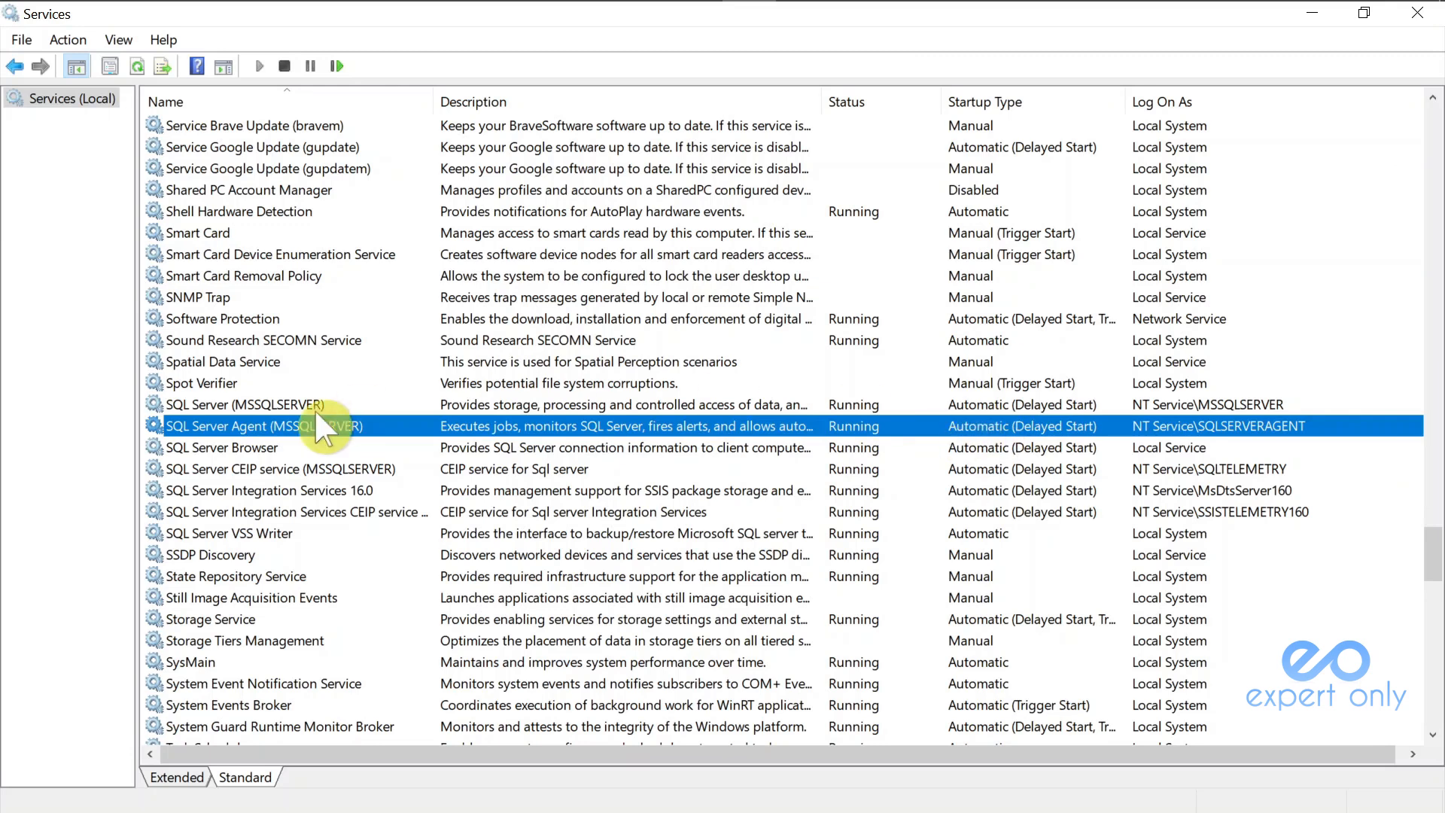
pyautogui.click(1018, 401)
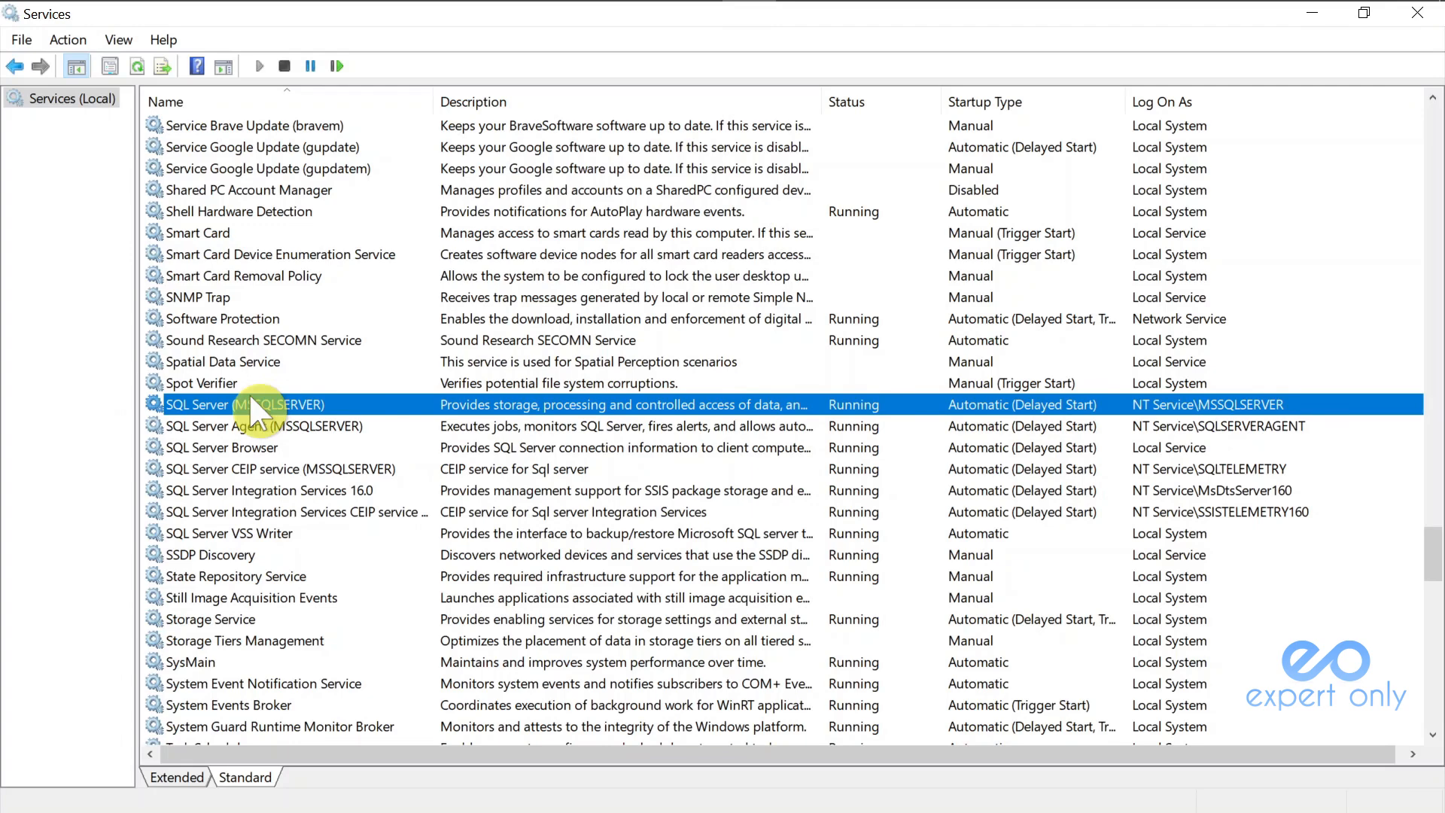
# - Examine the SQL Server, Agent, Browser and Integration Services 16.0 entries, and the control options offered for SQL Server (MSSQLSERVER)
pyautogui.click(255, 447)
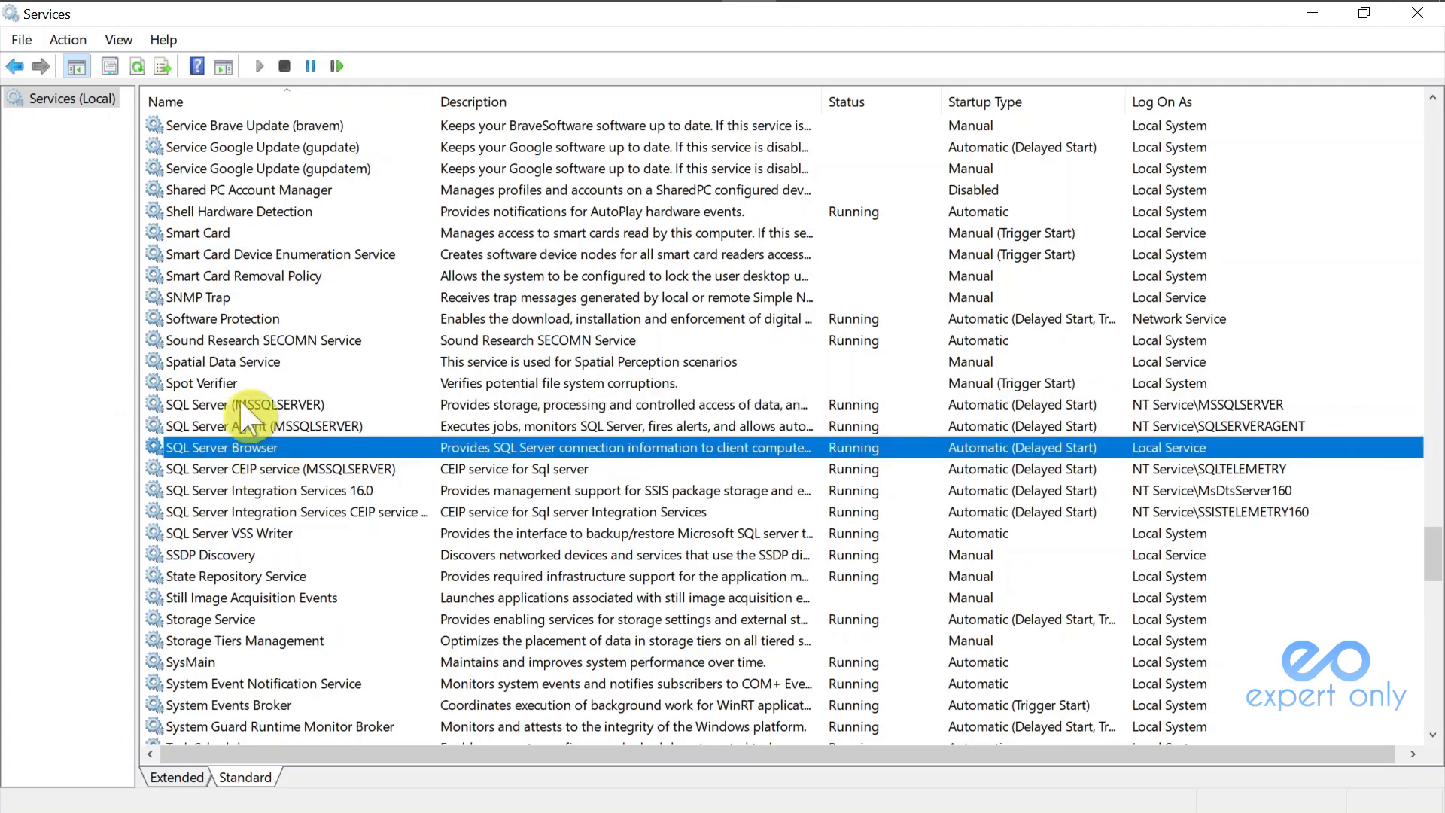
pyautogui.click(238, 399)
pyautogui.click(235, 445)
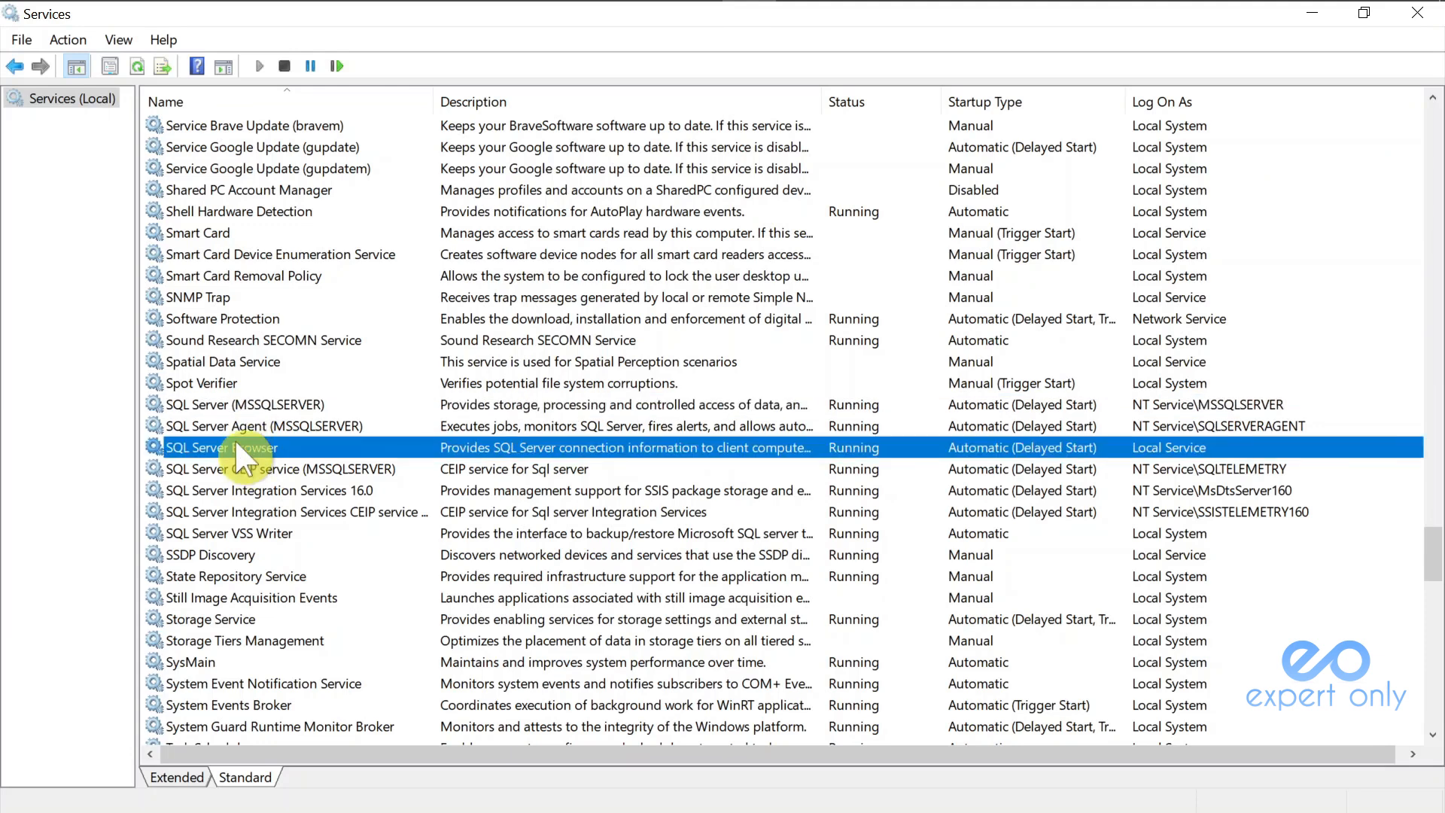
pyautogui.click(199, 489)
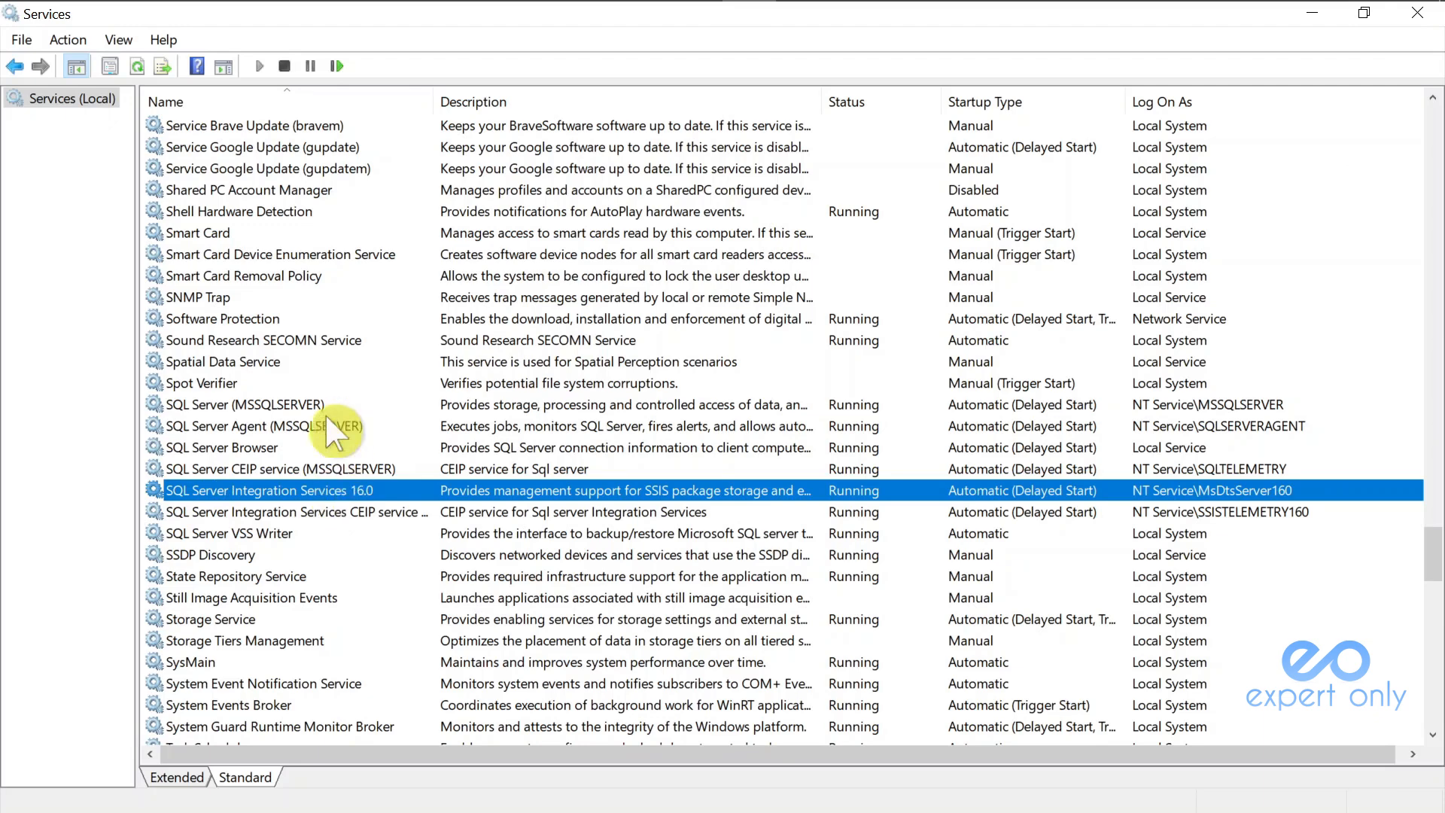
pyautogui.click(255, 403)
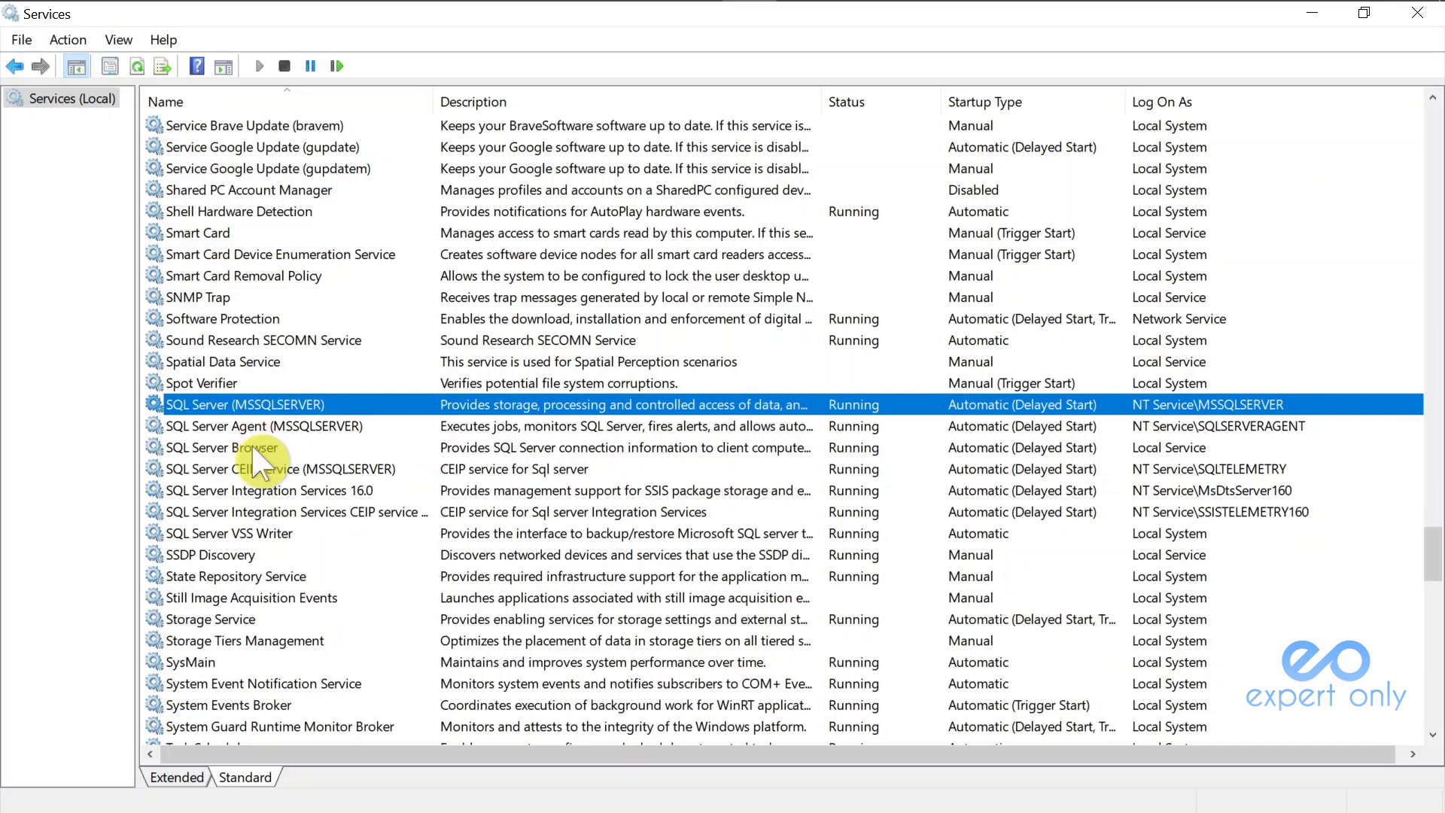
pyautogui.click(241, 446)
pyautogui.click(236, 402)
pyautogui.click(233, 421)
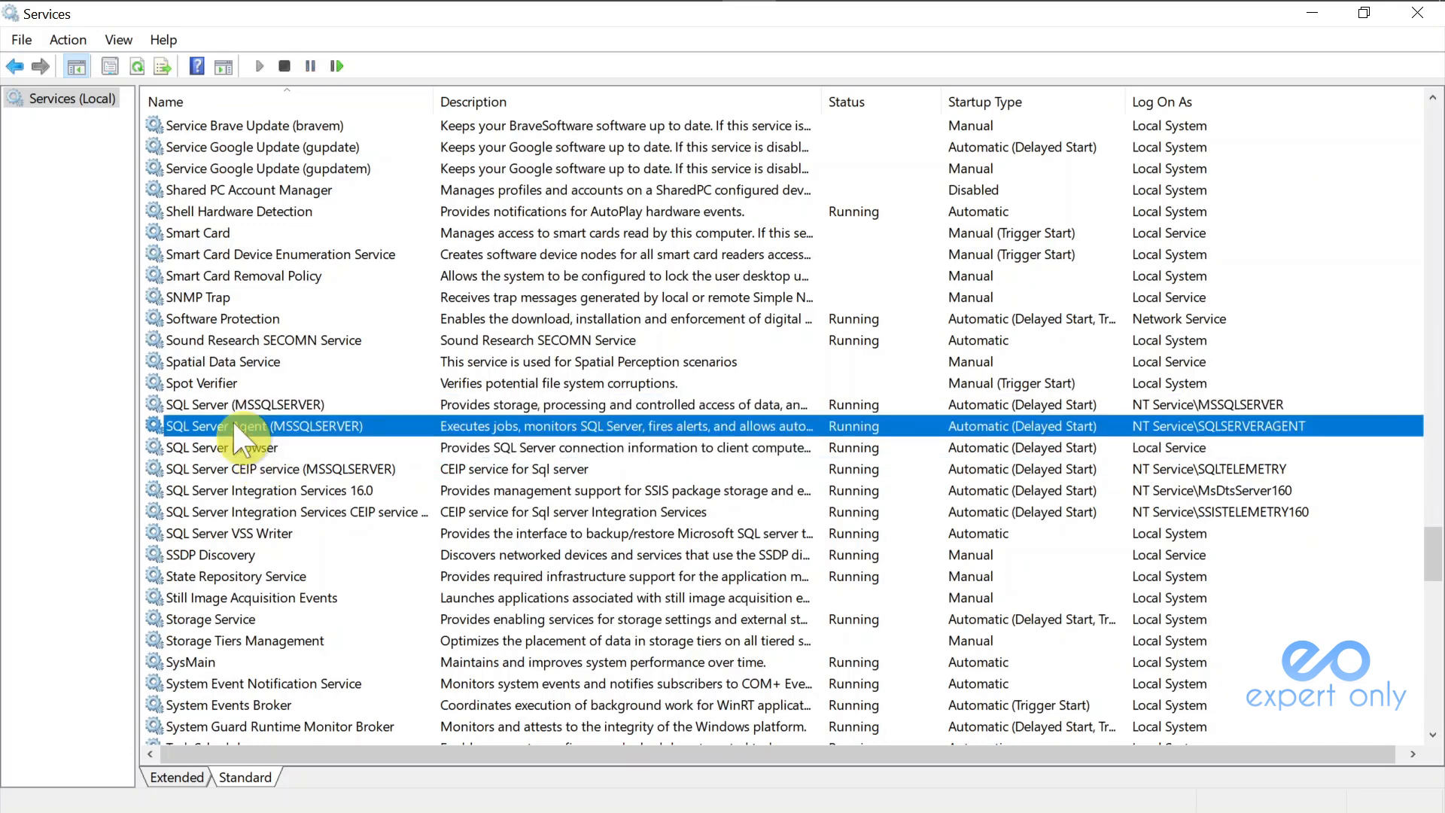
pyautogui.click(242, 450)
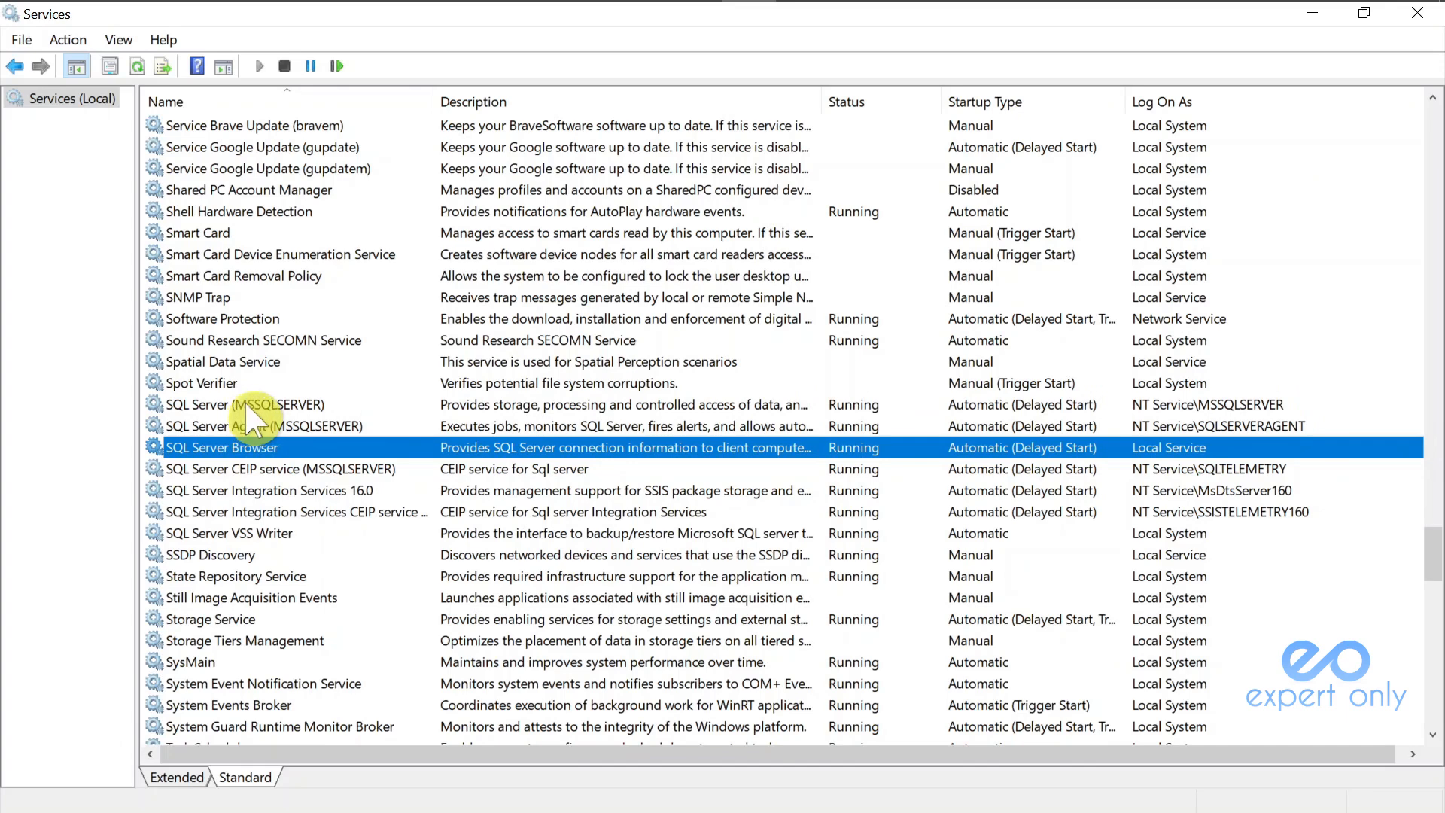
pyautogui.rightClick(282, 399)
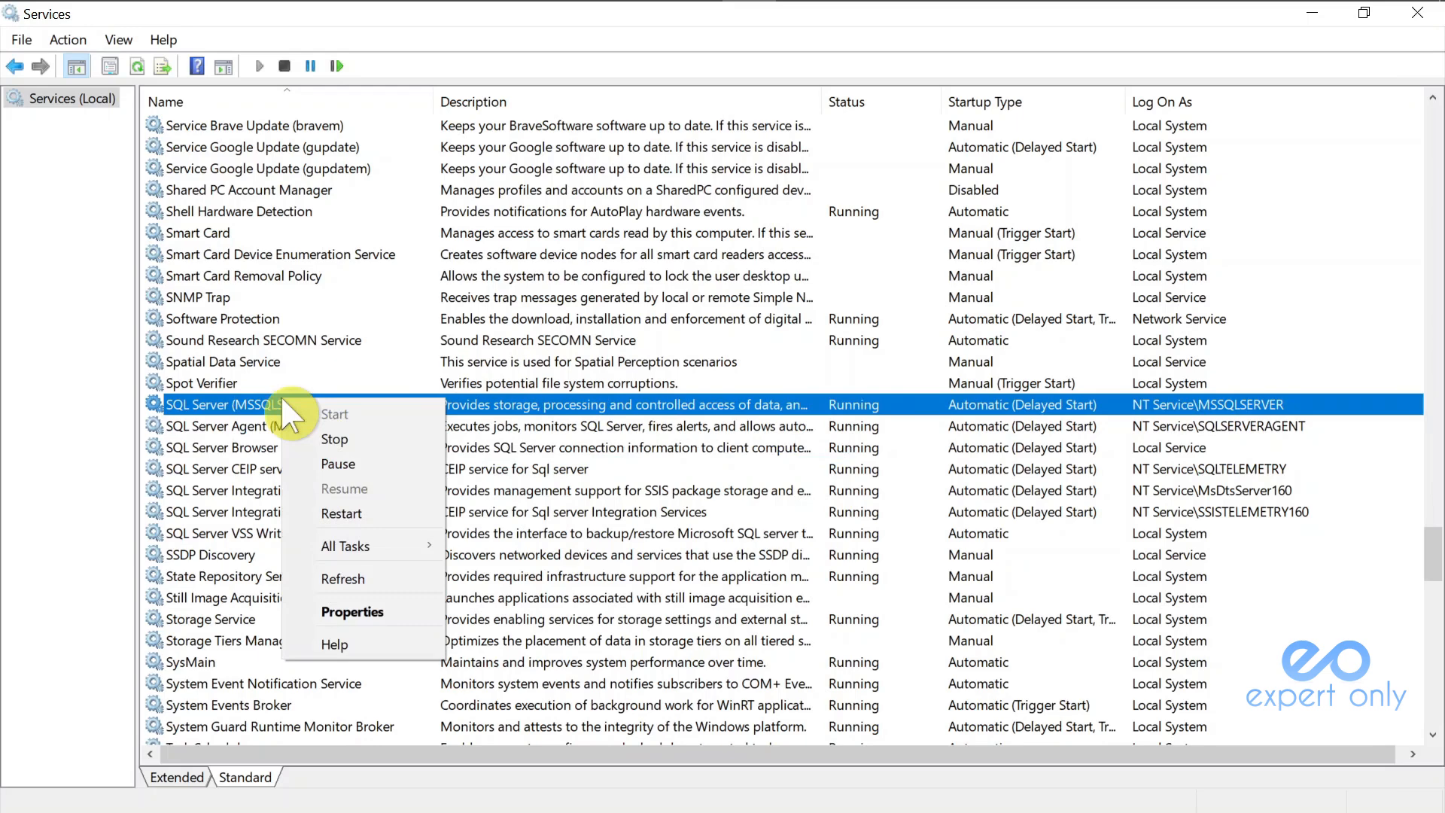
pyautogui.click(238, 401)
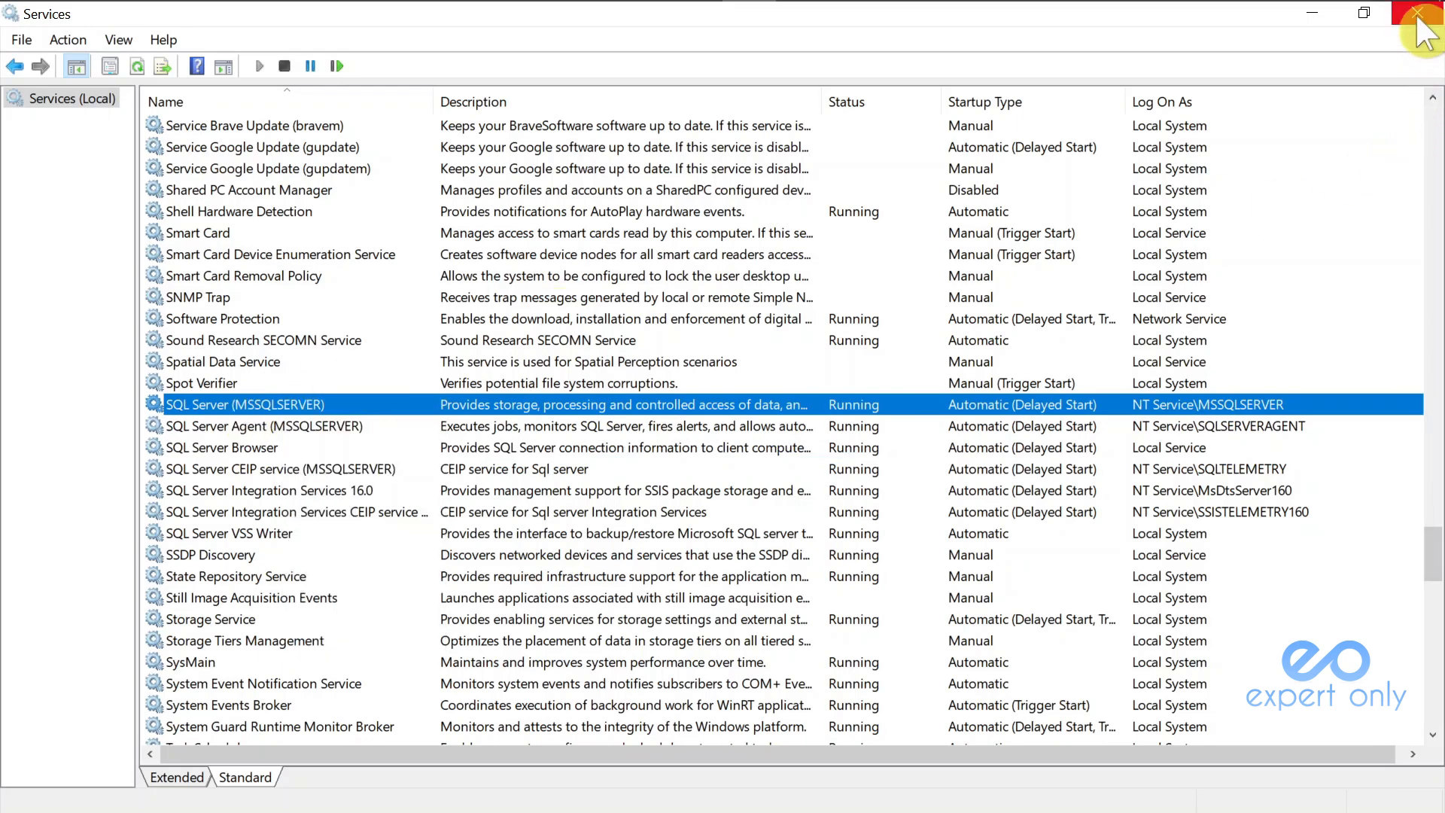
# - Restore the Services console to a smaller window, close it and relaunch it from its pinned shortcut
pyautogui.moveTo(865, 11); pyautogui.dragTo(845, 290)
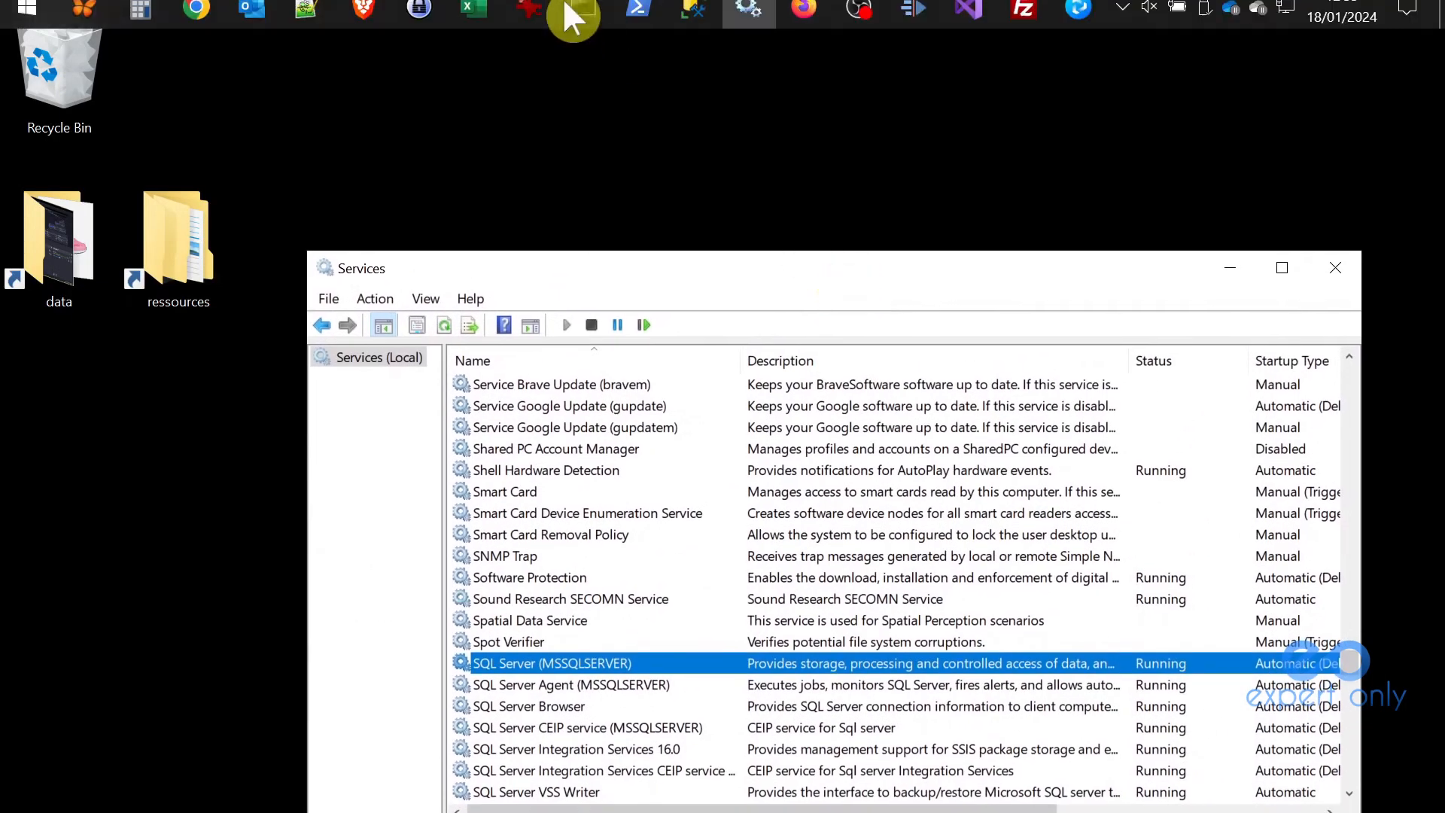
pyautogui.moveTo(745, 15)
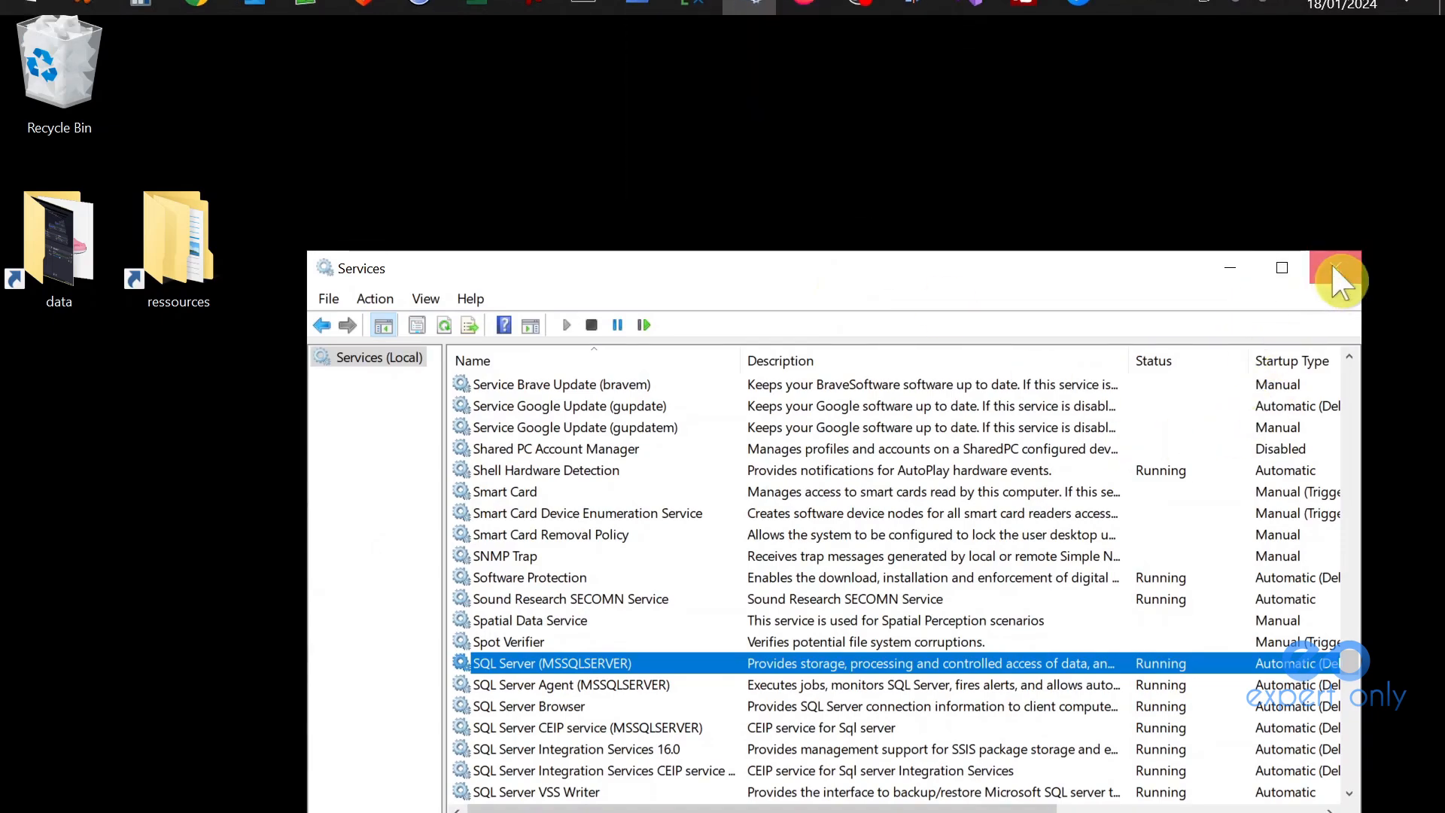
pyautogui.click(1334, 268)
pyautogui.click(746, 20)
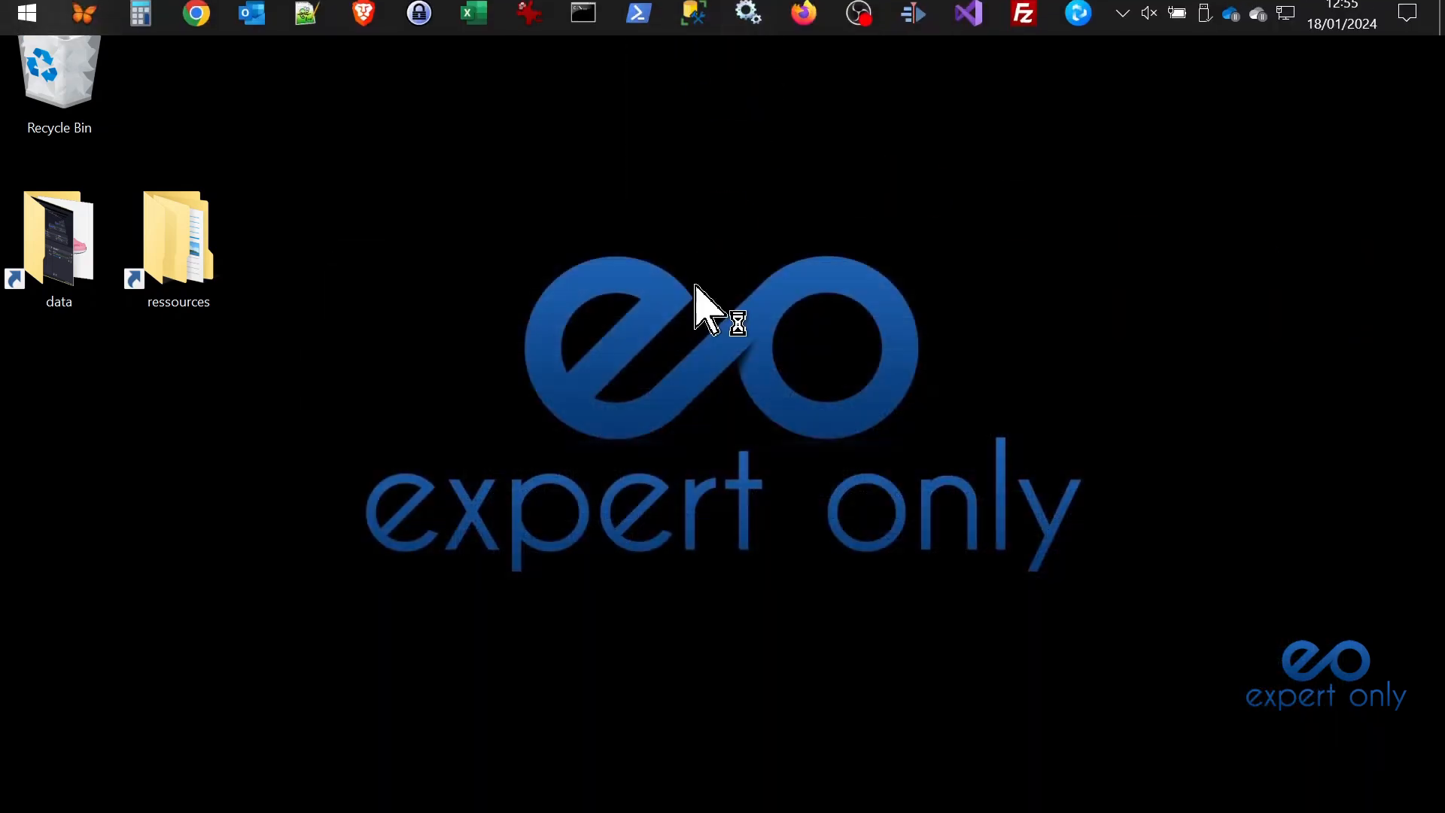